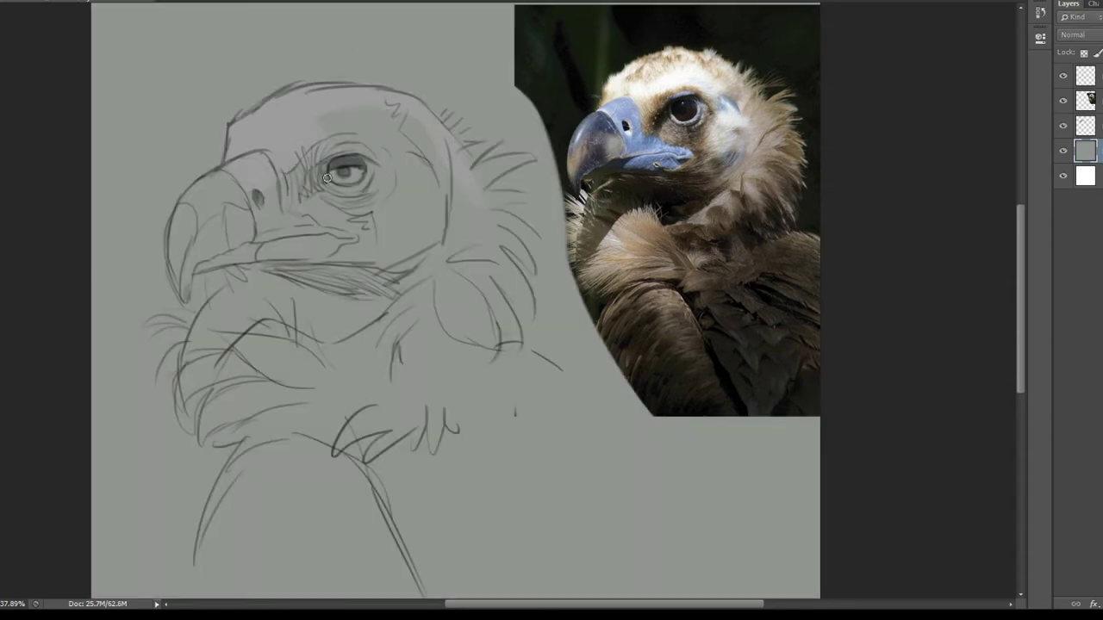
On the empty upper layer, block in the head and upper and lower beak in light grey.
key("alt+bracketright")
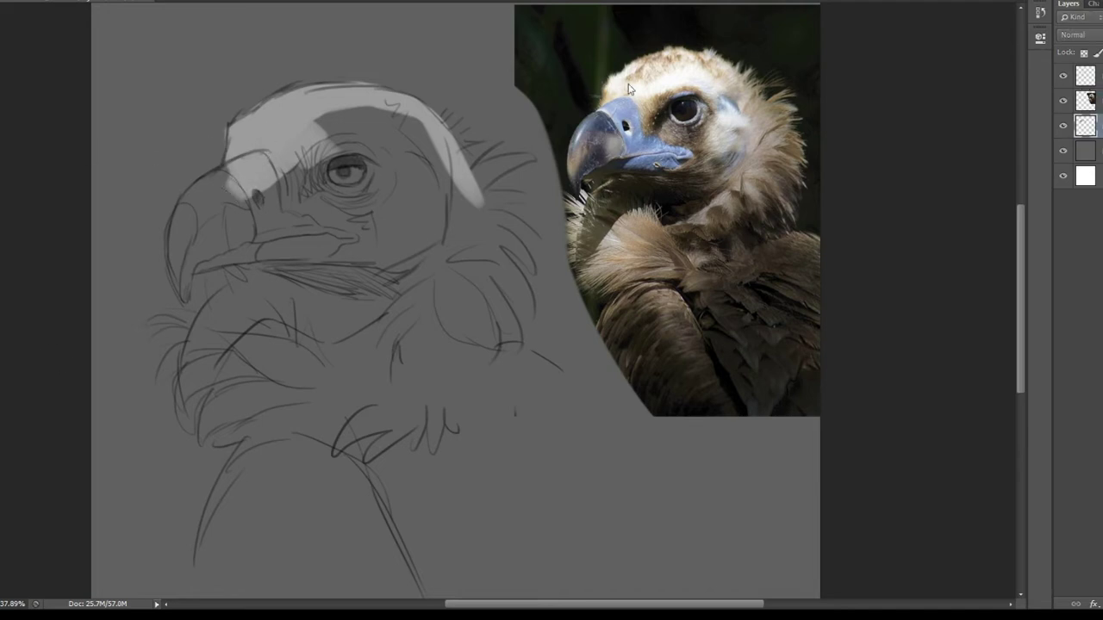
left_click_drag(194, 226, 344, 138)
mouse_move(216, 181)
left_mouse_down()
mouse_move(181, 259)
mouse_move(186, 297)
left_mouse_up()
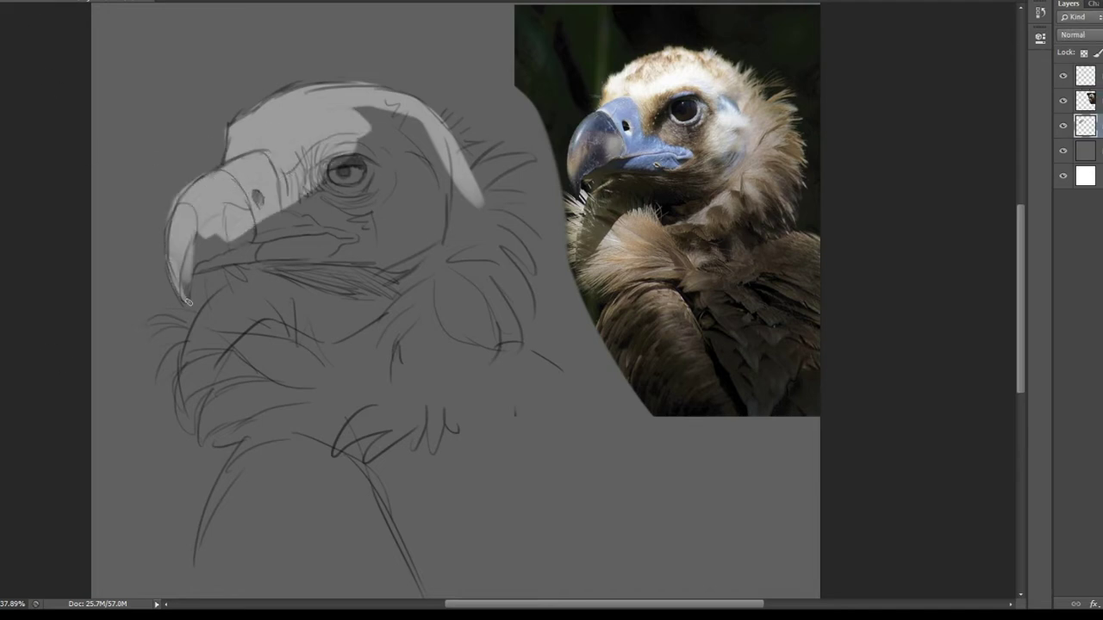
left_click_drag(276, 246, 188, 280)
Paint the neck ruff, cheek feathers, neck and right body outline in light grey.
mouse_move(441, 114)
left_mouse_down()
mouse_move(522, 202)
mouse_move(535, 285)
left_mouse_up()
left_click_drag(482, 224, 524, 358)
mouse_move(245, 260)
left_mouse_down()
mouse_move(196, 332)
mouse_move(196, 427)
left_mouse_up()
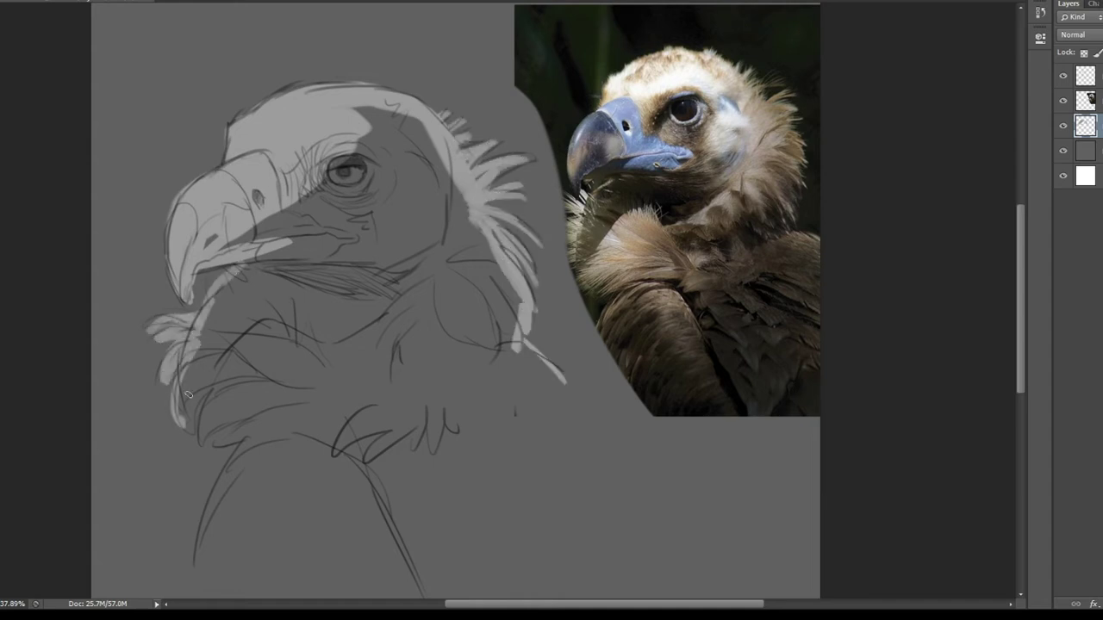
left_click_drag(255, 379, 207, 547)
mouse_move(207, 552)
left_mouse_down()
mouse_move(214, 504)
mouse_move(217, 586)
left_mouse_up()
mouse_move(551, 319)
left_mouse_down()
mouse_move(591, 372)
mouse_move(362, 595)
left_mouse_up()
Select the outlined vulture area, fill it solid light grey, then deselect.
left_click(248, 286)
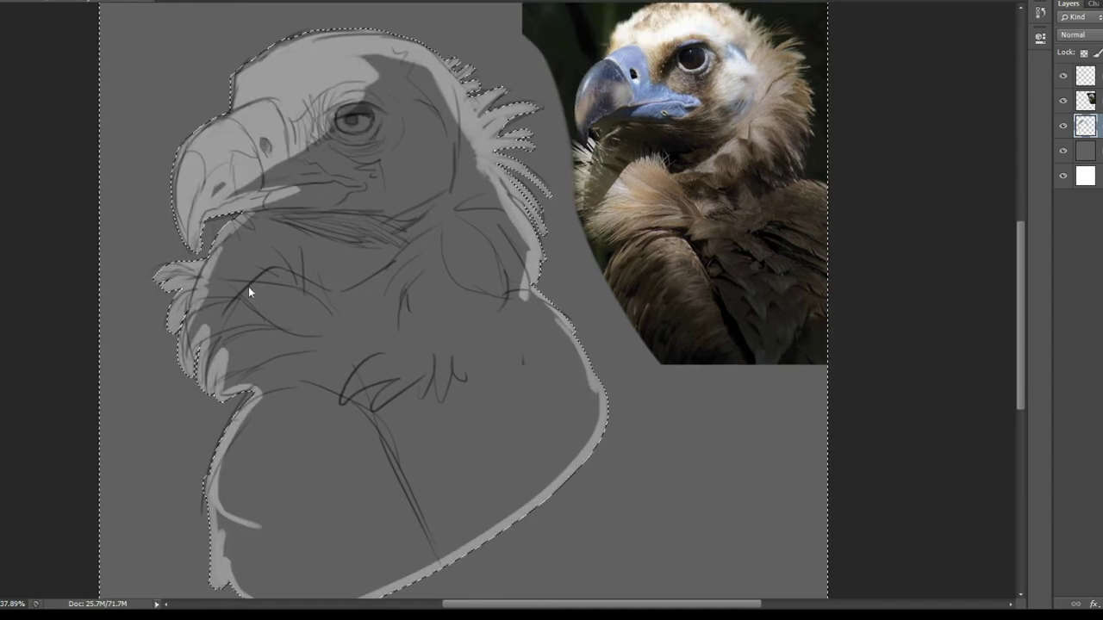
mouse_move(215, 104)
left_mouse_down()
mouse_move(160, 480)
mouse_move(551, 448)
left_mouse_up()
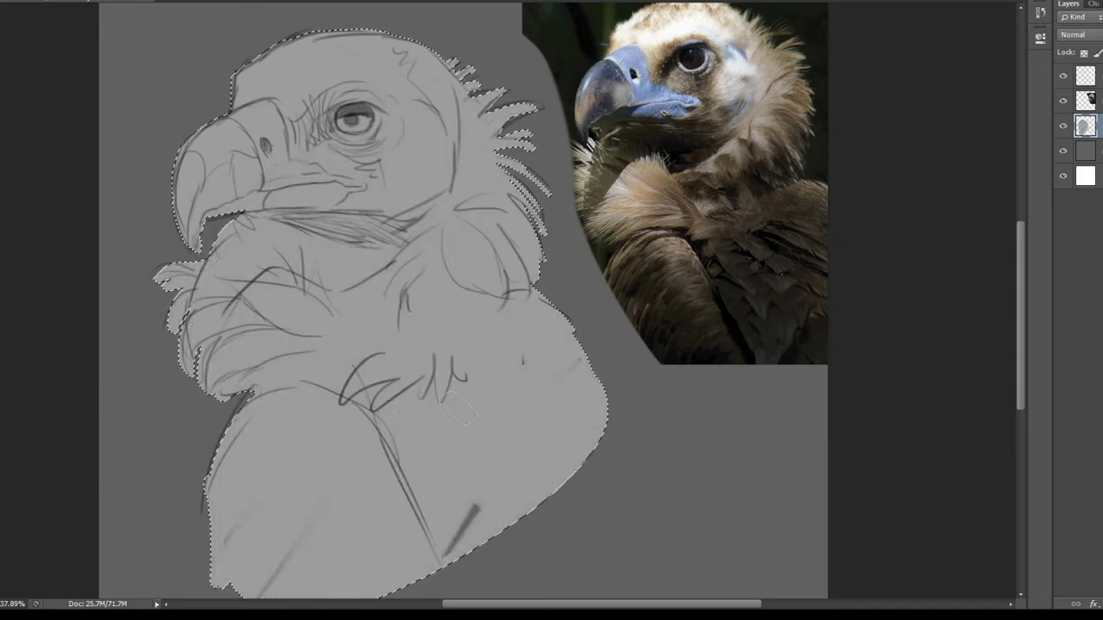
key("ctrl+d")
scroll(194, 185, "down", 2)
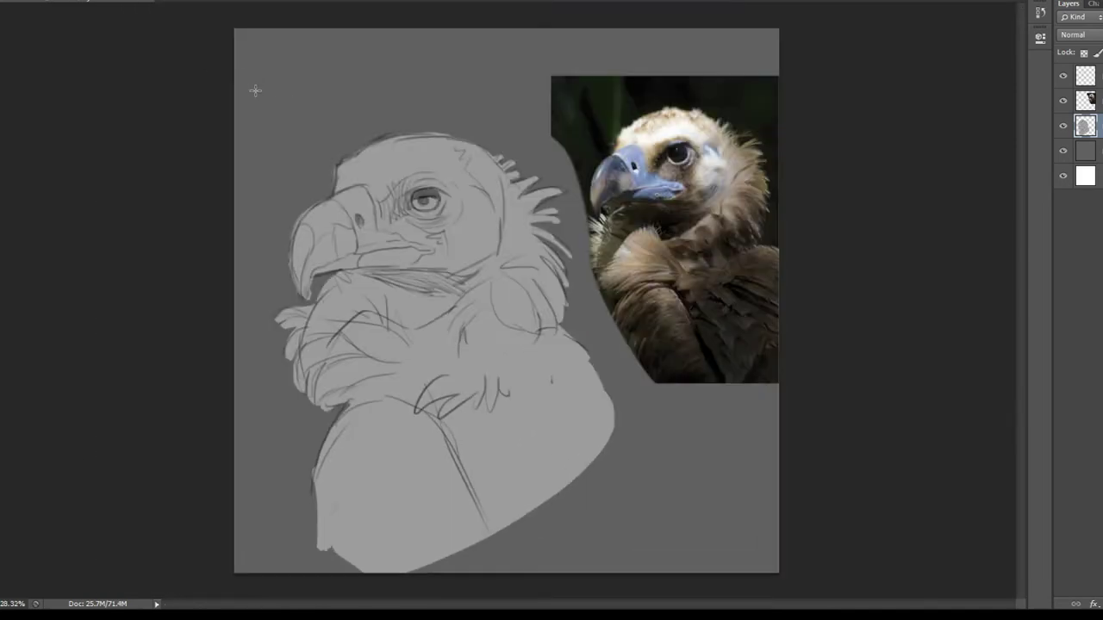
Paint a rectangular dark grey backdrop with darker edges behind the head and neck, then select the silhouette.
left_click_drag(587, 482, 592, 482)
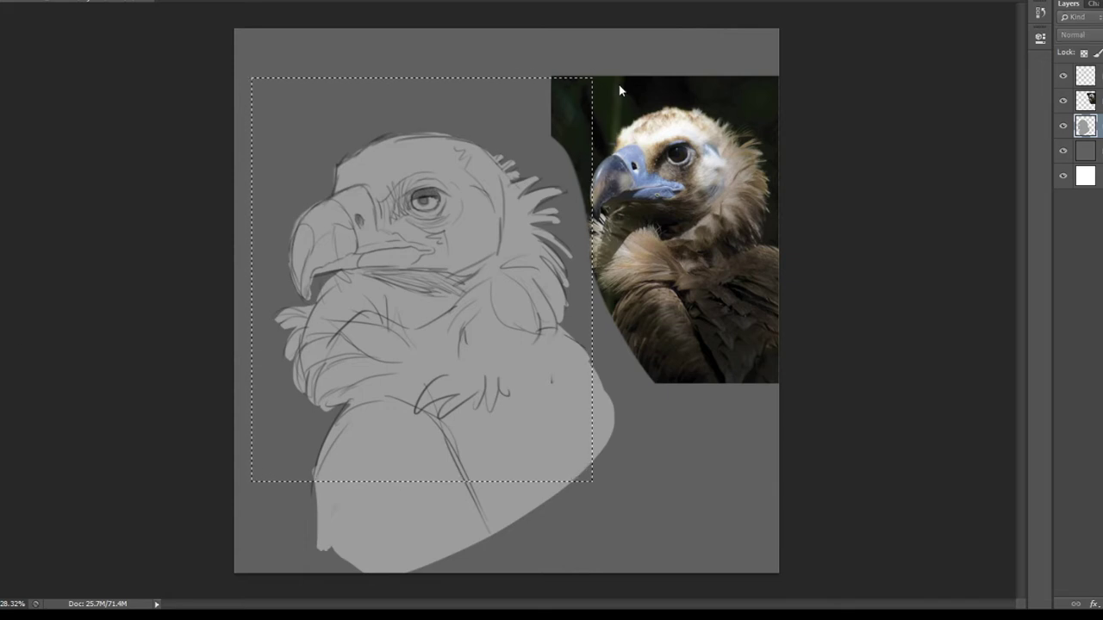
mouse_move(607, 500)
left_mouse_down()
mouse_move(591, 198)
mouse_move(245, 79)
mouse_move(239, 357)
mouse_move(422, 476)
mouse_move(626, 448)
mouse_move(583, 388)
left_mouse_up()
left_click_drag(257, 455, 527, 462)
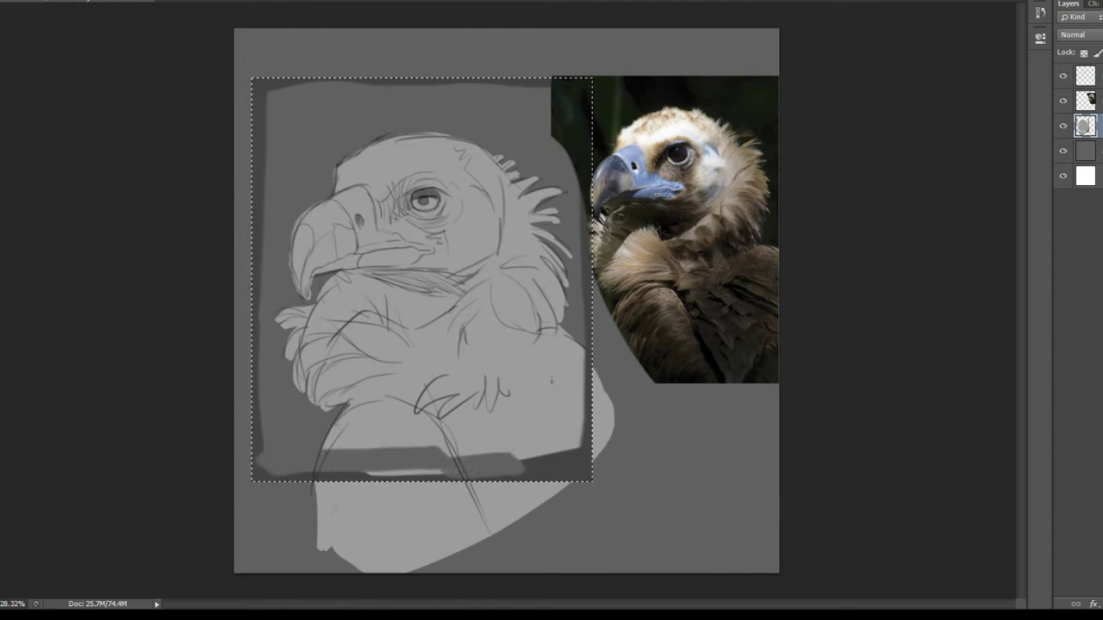
mouse_move(427, 470)
left_mouse_down()
mouse_move(586, 461)
mouse_move(311, 461)
left_mouse_up()
key("ctrl+d")
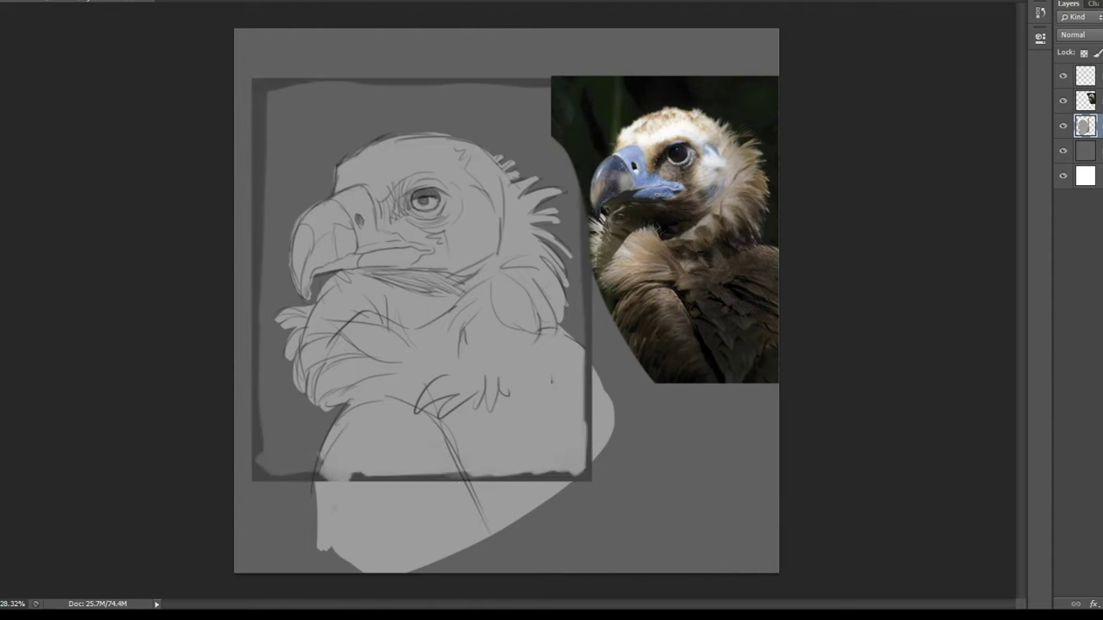
left_click_drag(366, 185, 439, 207)
left_click(352, 205)
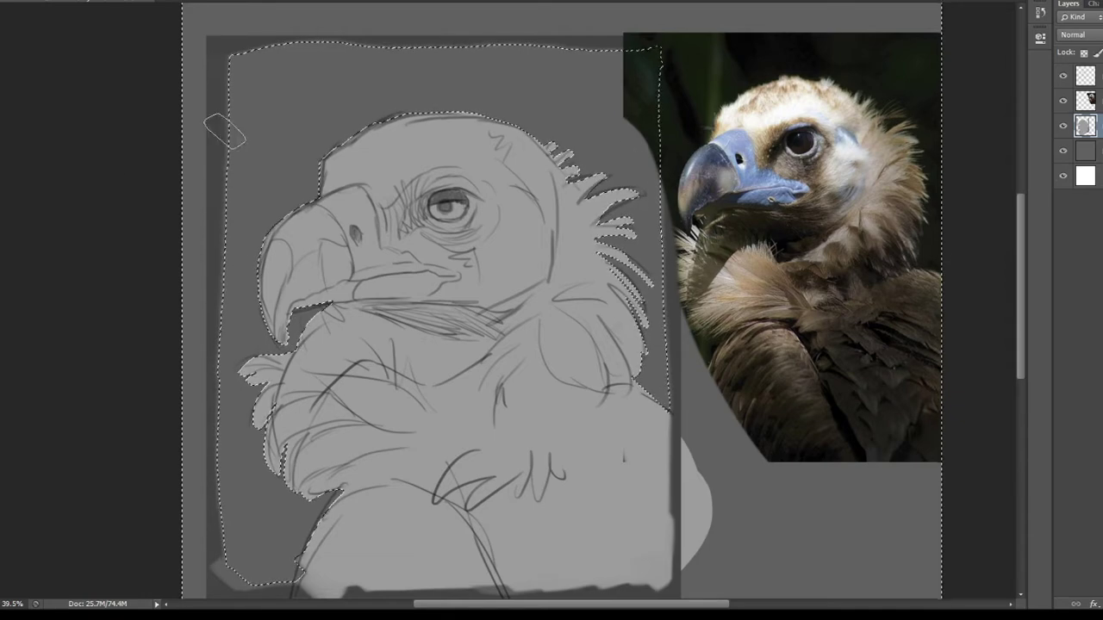
Paint tan over the head and neck with dark brown beak shading and a cream-to-pinkish-tan crown.
mouse_move(370, 155)
left_mouse_down()
mouse_move(362, 310)
mouse_move(483, 247)
mouse_move(345, 431)
mouse_move(215, 379)
left_mouse_up()
left_click(741, 237, "alt")
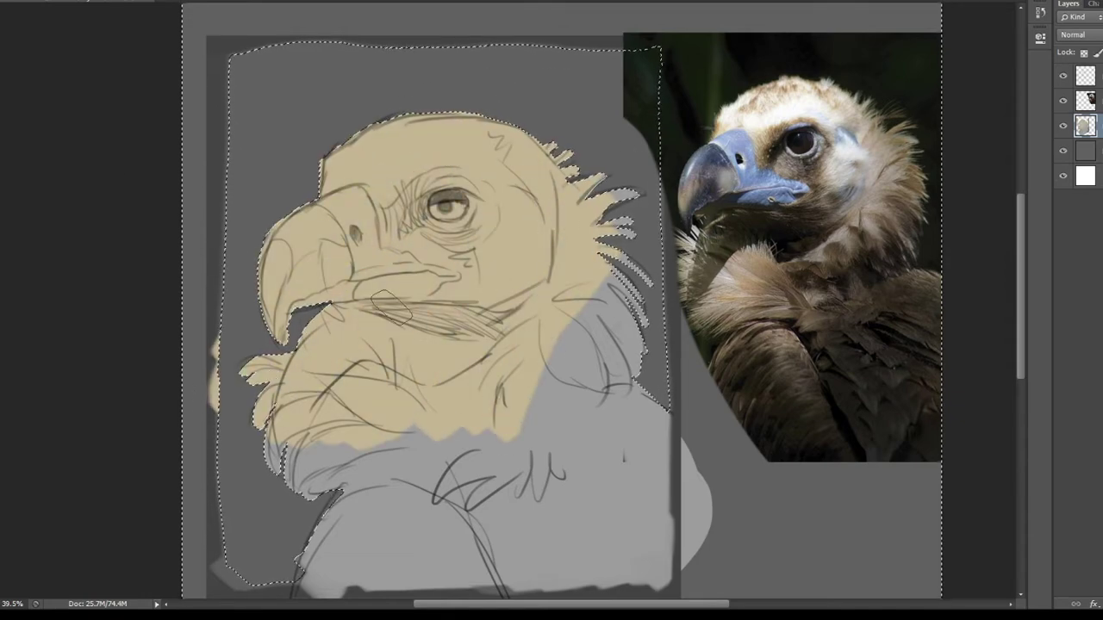
left_click_drag(328, 306, 509, 315)
mouse_move(517, 276)
left_mouse_down()
mouse_move(410, 372)
mouse_move(289, 397)
left_mouse_up()
left_click_drag(396, 232, 474, 259)
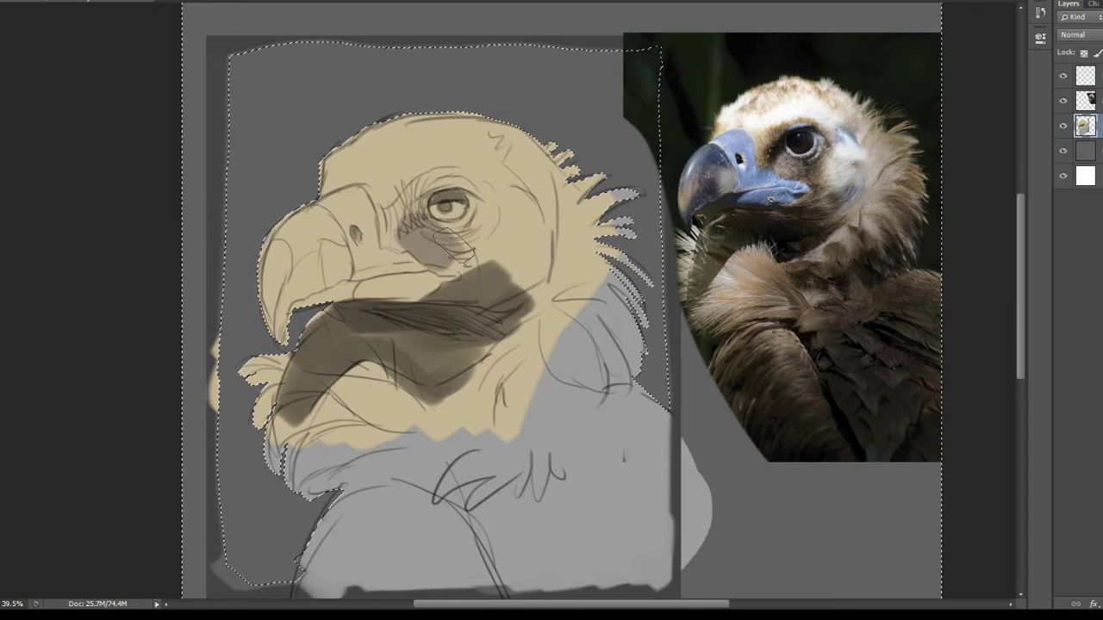
left_click(819, 100, "alt")
mouse_move(487, 147)
left_mouse_down()
mouse_move(349, 138)
mouse_move(543, 142)
left_mouse_up()
left_click(750, 90, "alt")
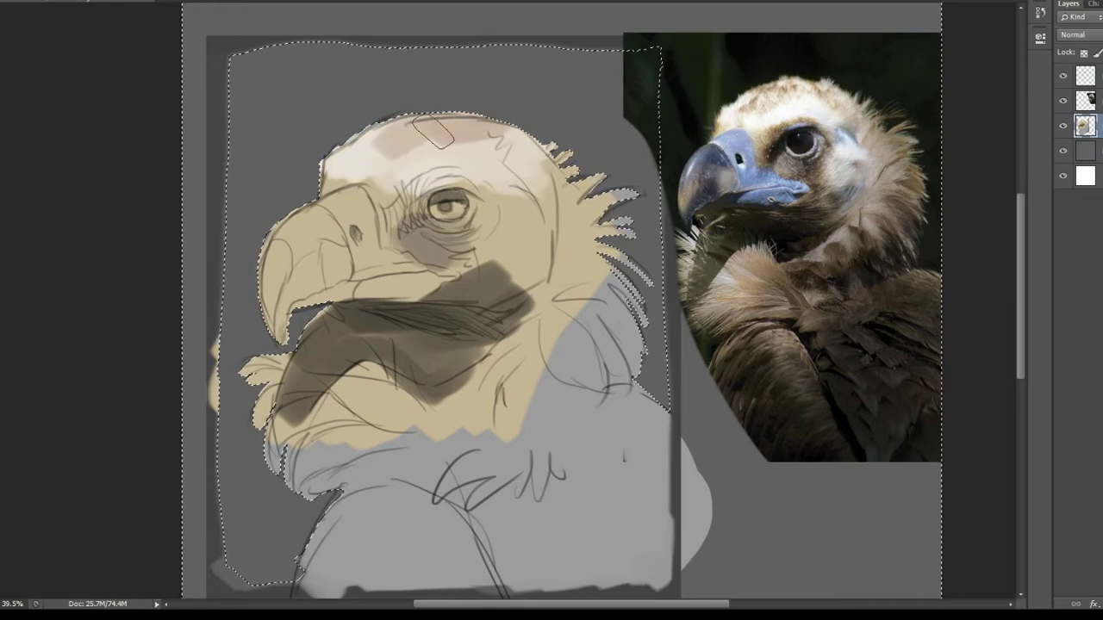
left_click_drag(560, 259, 603, 379)
left_click_drag(595, 259, 535, 362)
Lay sampled brown over the neck and chest, with tan down the lower neck.
left_click(867, 234, "alt")
left_click_drag(603, 293, 517, 448)
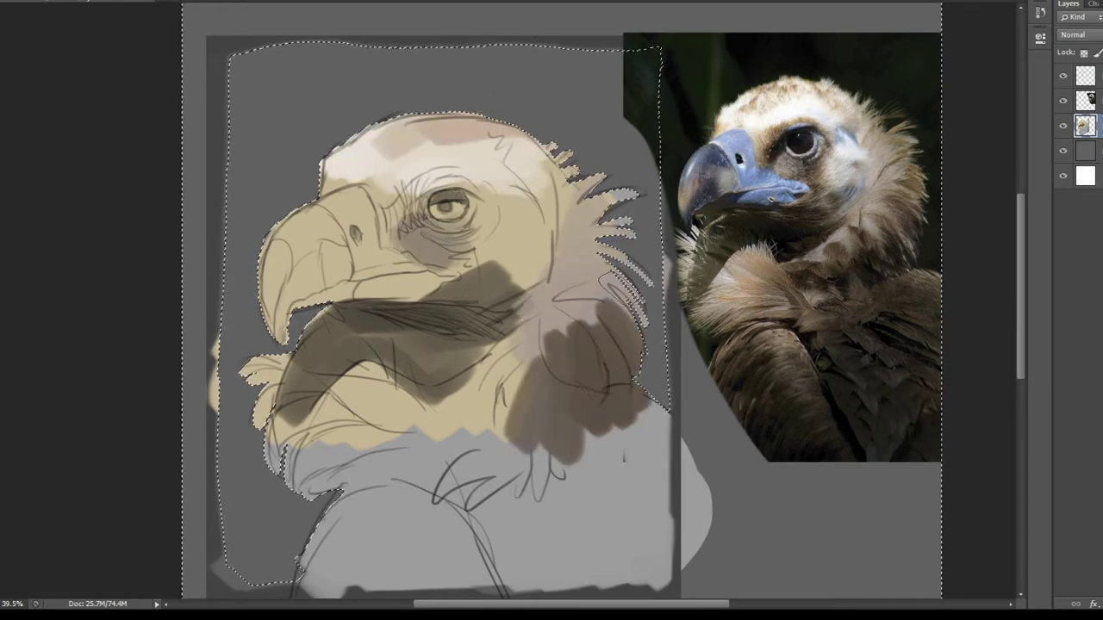
left_click_drag(500, 397, 706, 586)
left_click_drag(586, 534, 414, 517)
left_click_drag(483, 435, 362, 465)
left_click_drag(310, 431, 452, 474)
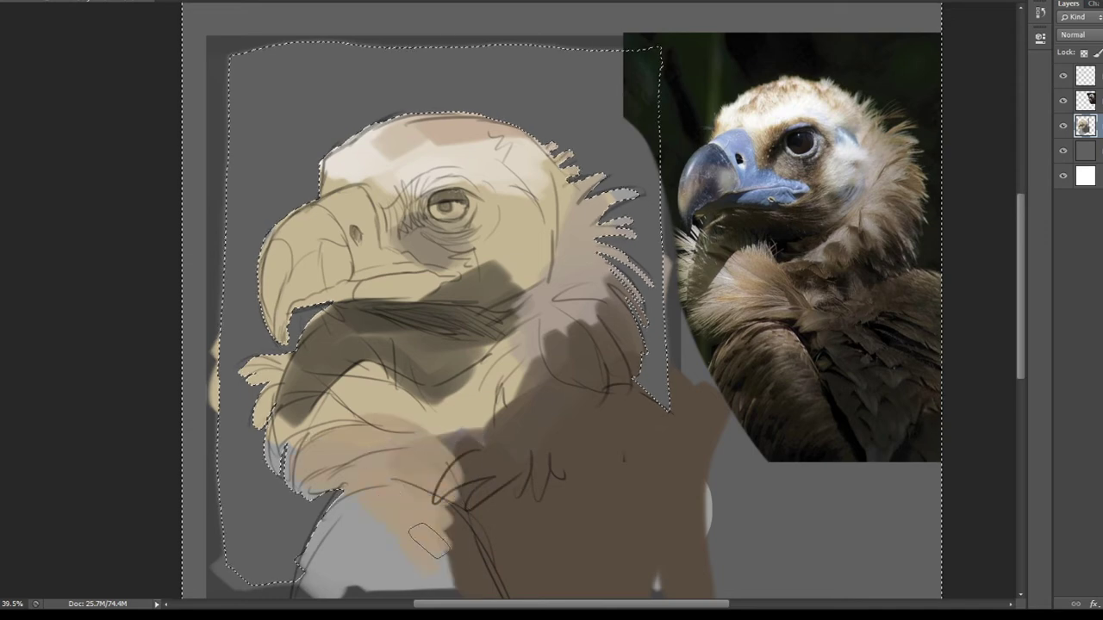
Cover the lower chest in dark brown, add tan-brown to the lower neck, and blue at the beak base.
left_click(767, 405, "alt")
left_click_drag(327, 551, 508, 517)
left_click_drag(508, 577, 652, 547)
left_click_drag(673, 465, 483, 482)
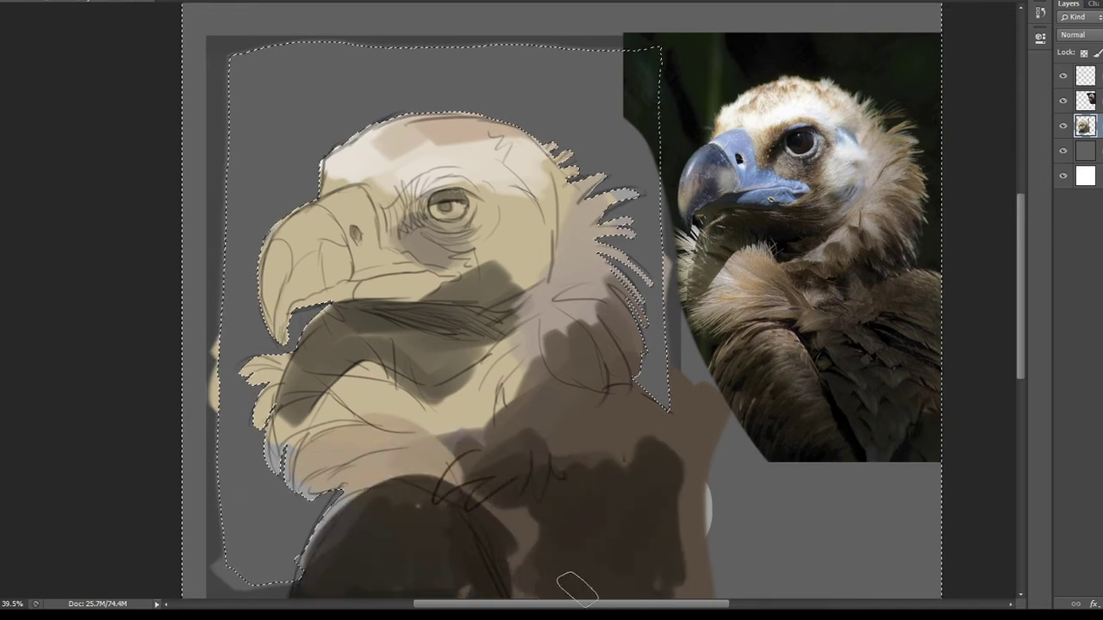
left_click(715, 271, "alt")
left_click_drag(428, 448, 327, 392)
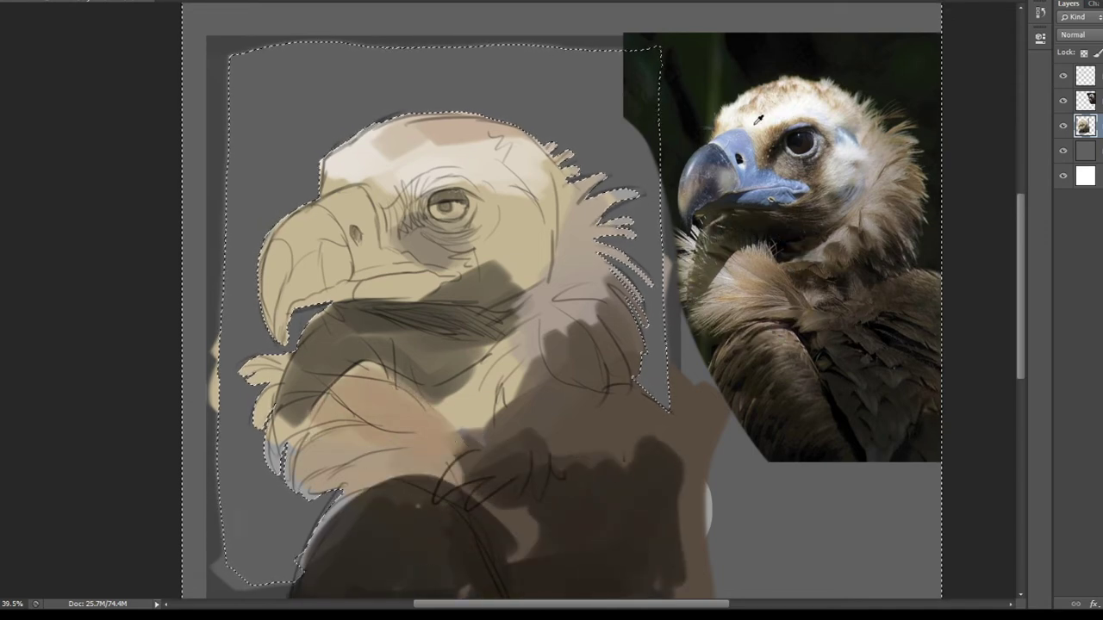
left_click_drag(362, 238, 444, 285)
Paint the upper beak dark grey-blue and darken strokes around the eye.
left_click(680, 167, "alt")
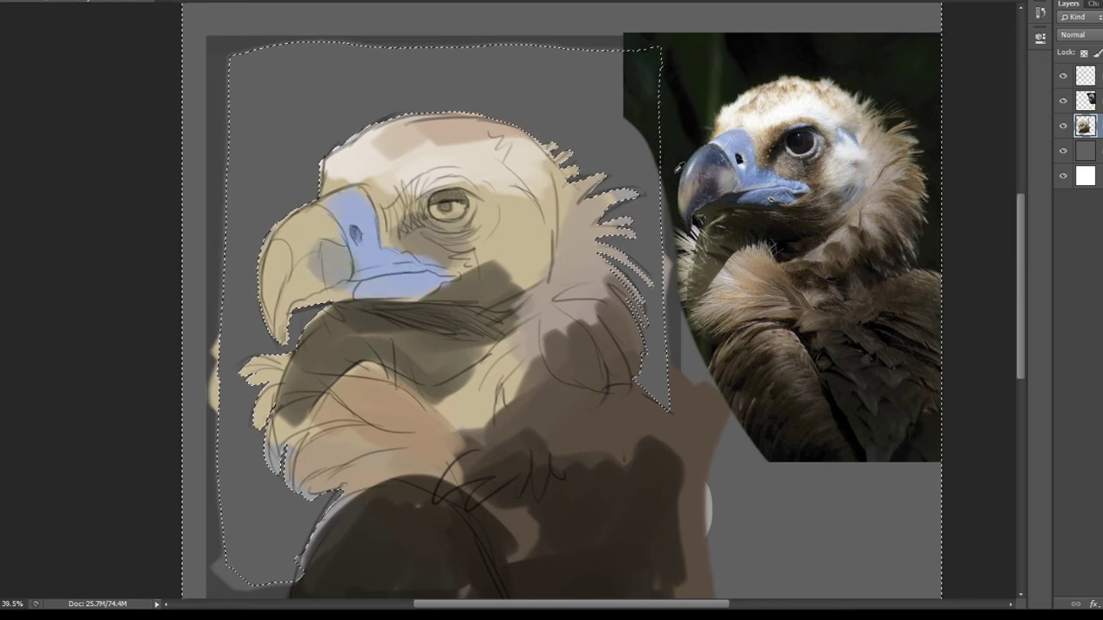
mouse_move(341, 246)
left_mouse_down()
mouse_move(293, 231)
mouse_move(289, 302)
mouse_move(351, 287)
left_mouse_up()
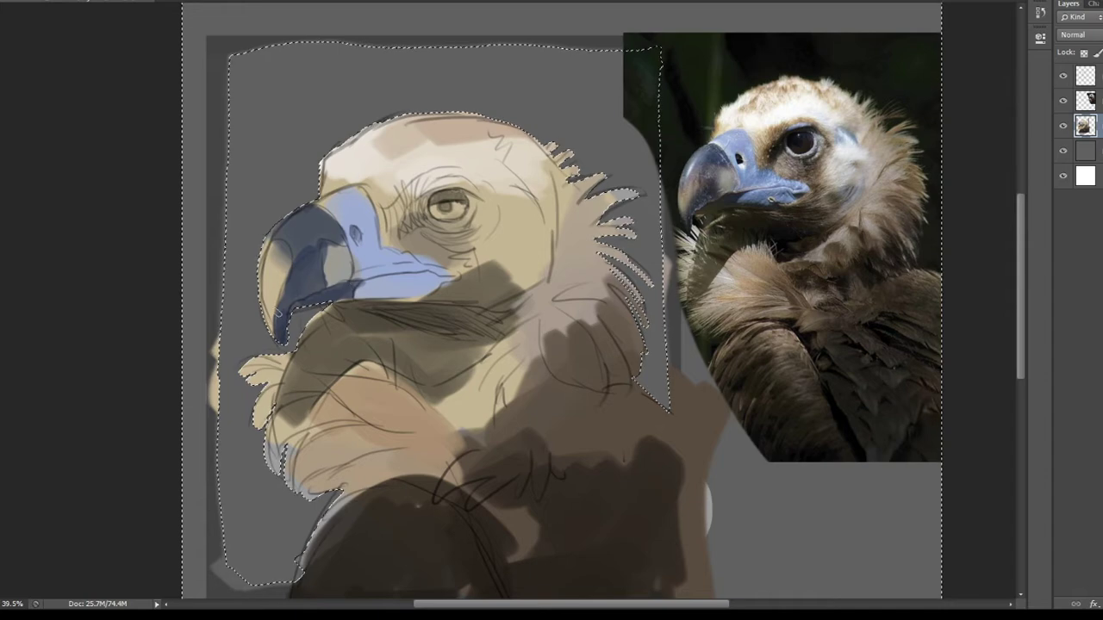
left_click_drag(285, 254, 284, 301)
mouse_move(397, 228)
left_mouse_down()
mouse_move(440, 191)
mouse_move(489, 205)
left_mouse_up()
Add blue-grey skin right of the eye and light cream strokes beside the eye and cheek.
left_click(802, 121, "alt")
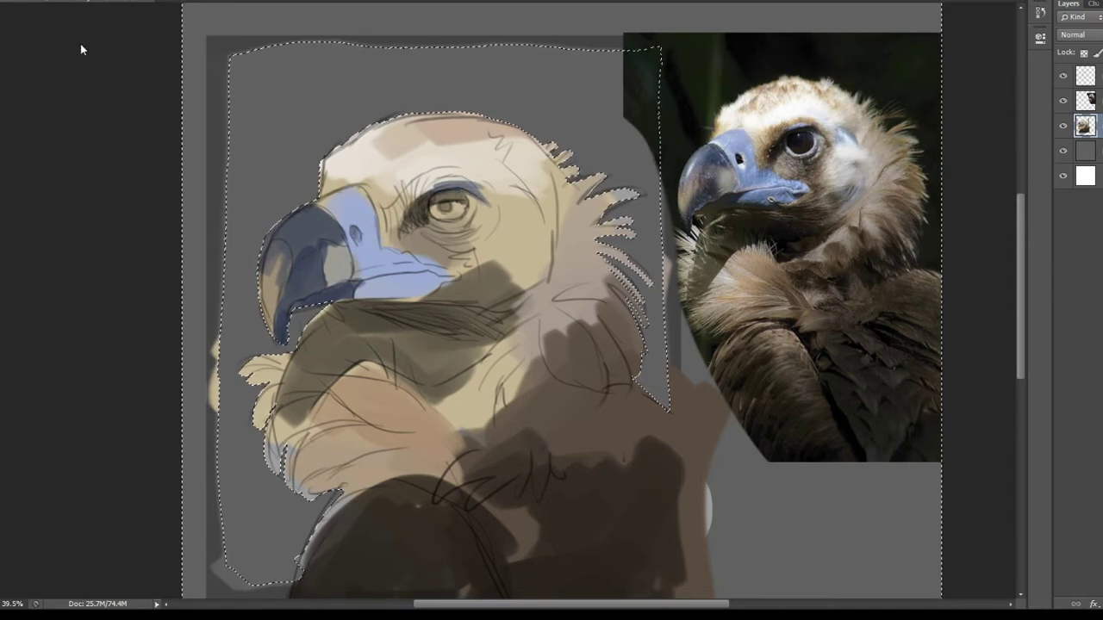
mouse_move(504, 278)
left_mouse_down()
mouse_move(545, 258)
mouse_move(521, 185)
mouse_move(509, 211)
mouse_move(539, 207)
left_mouse_up()
left_click(846, 136, "alt")
left_click(813, 159, "alt")
mouse_move(482, 258)
left_mouse_down()
mouse_move(538, 233)
mouse_move(426, 224)
mouse_move(426, 246)
mouse_move(405, 252)
left_mouse_up()
Darken the eye's iris and add dark shading above and around the eye.
left_click(776, 173, "alt")
left_click(810, 149, "alt")
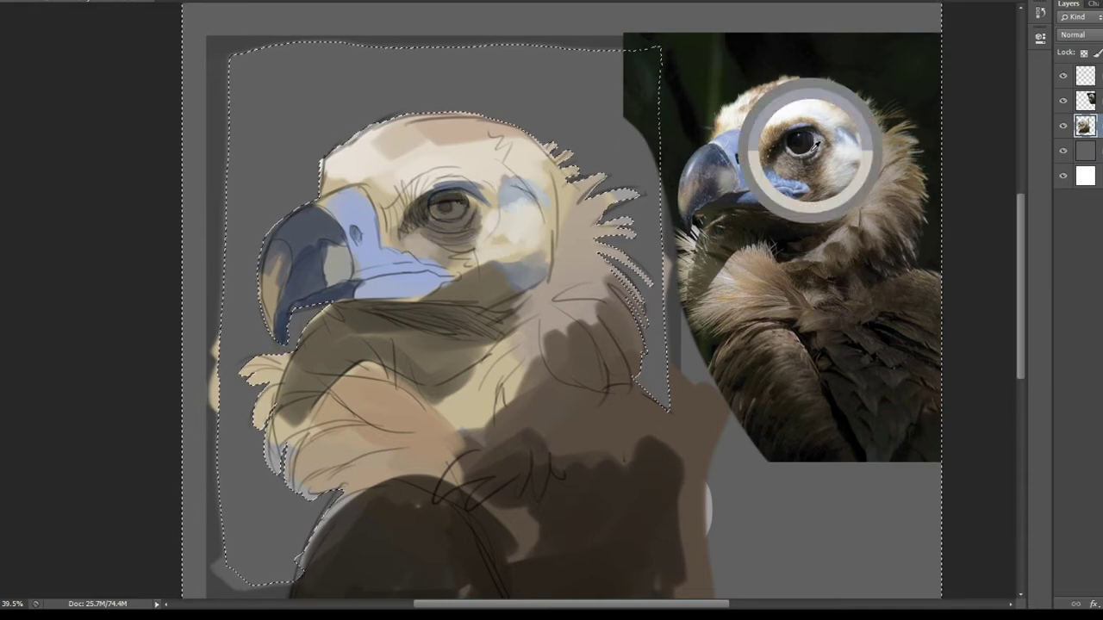
mouse_move(461, 215)
left_mouse_down()
mouse_move(436, 209)
mouse_move(457, 214)
left_mouse_up()
left_click(814, 143, "alt")
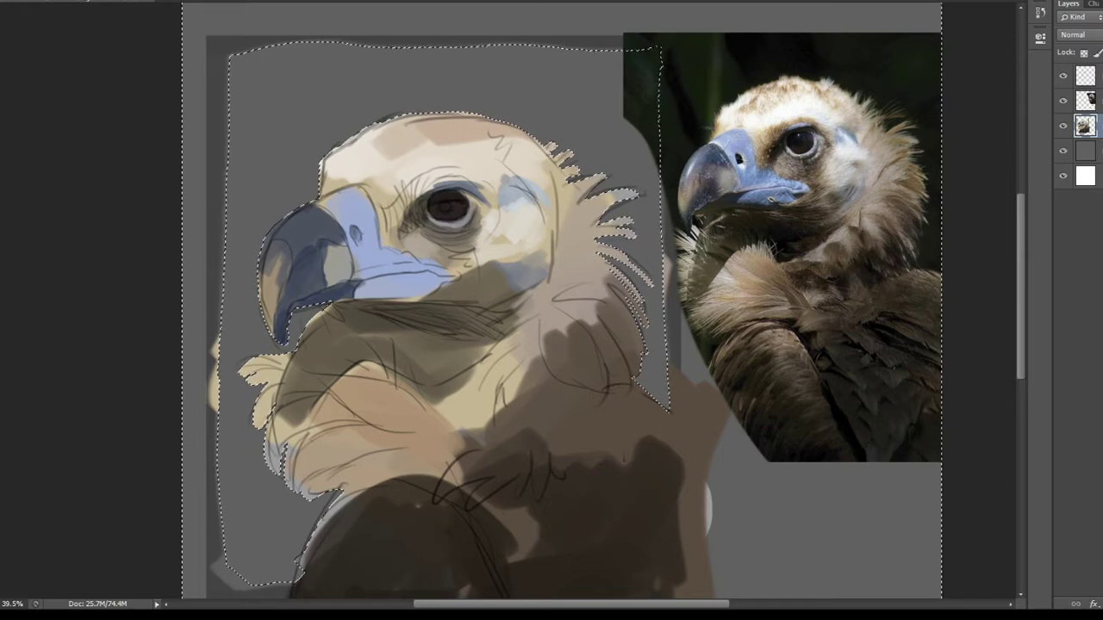
mouse_move(412, 187)
left_mouse_down()
mouse_move(435, 177)
mouse_move(403, 200)
left_mouse_up()
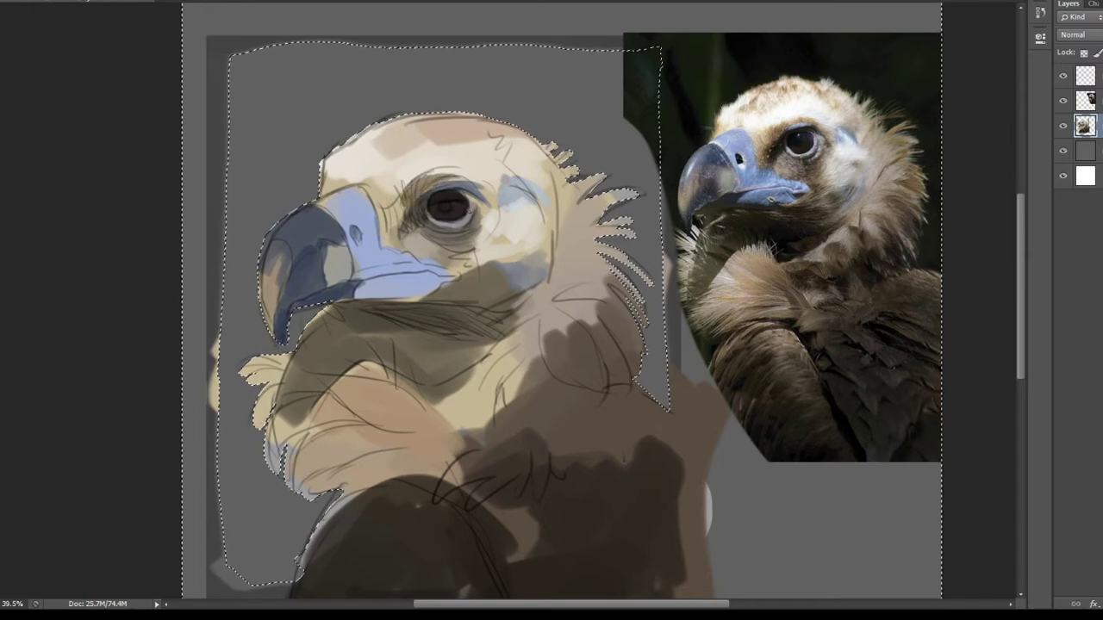
Dab a light highlight on the beak using colours sampled from the reference.
left_click(747, 162, "alt")
left_click(362, 247)
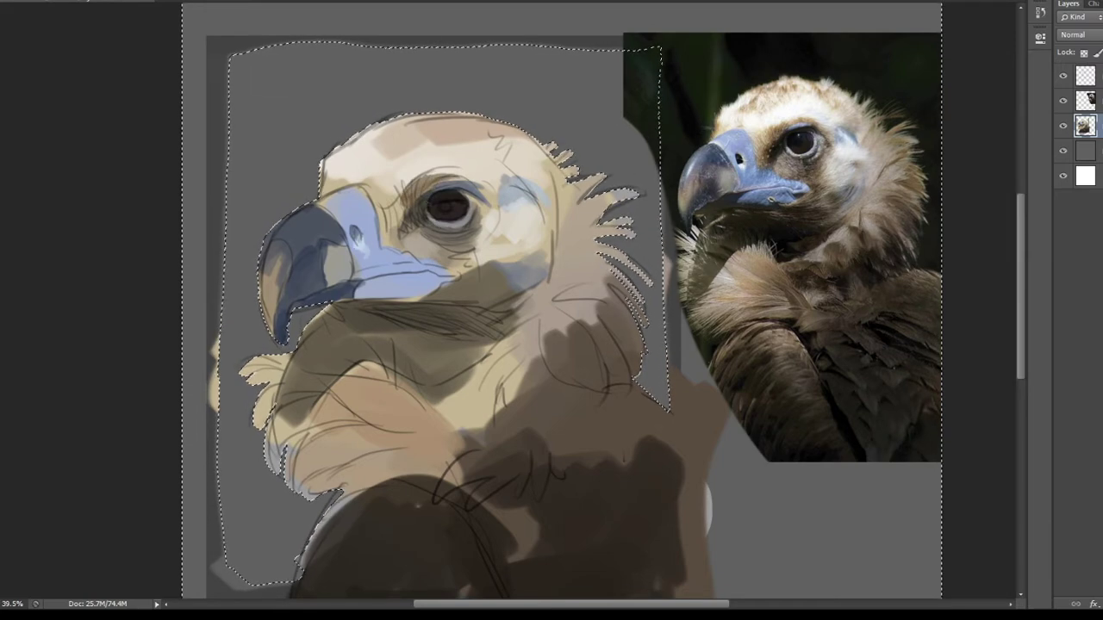
left_click(765, 172, "alt")
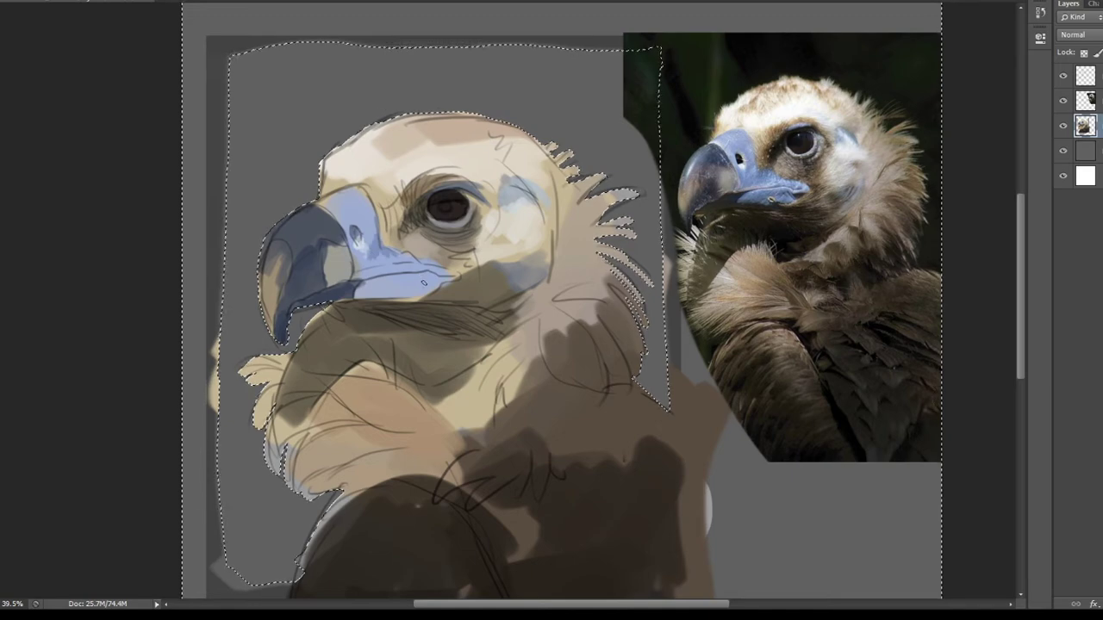
left_click(409, 299, "alt")
Paint light feather strokes on the lower neck, then shade it dark brown.
left_click_drag(405, 493, 466, 560)
left_click_drag(345, 487, 478, 577)
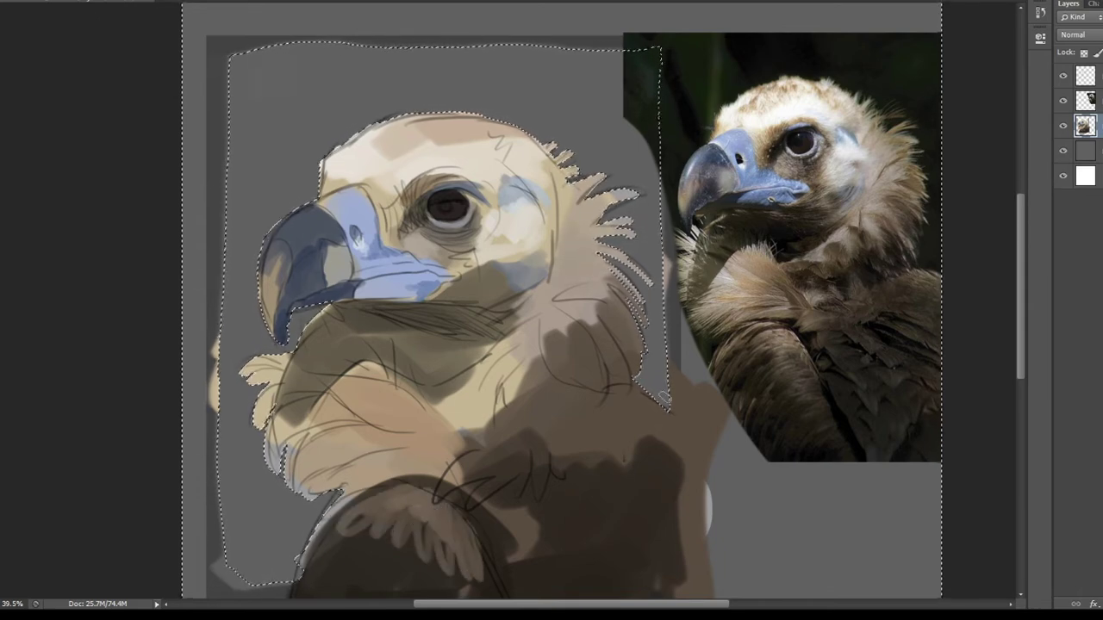
mouse_move(664, 396)
left_mouse_down()
mouse_move(552, 440)
mouse_move(624, 336)
mouse_move(552, 431)
mouse_move(536, 423)
mouse_move(616, 508)
mouse_move(677, 517)
left_mouse_up()
left_click_drag(603, 517, 593, 461)
mouse_move(638, 508)
left_mouse_down()
mouse_move(526, 514)
mouse_move(475, 473)
mouse_move(485, 487)
left_mouse_up()
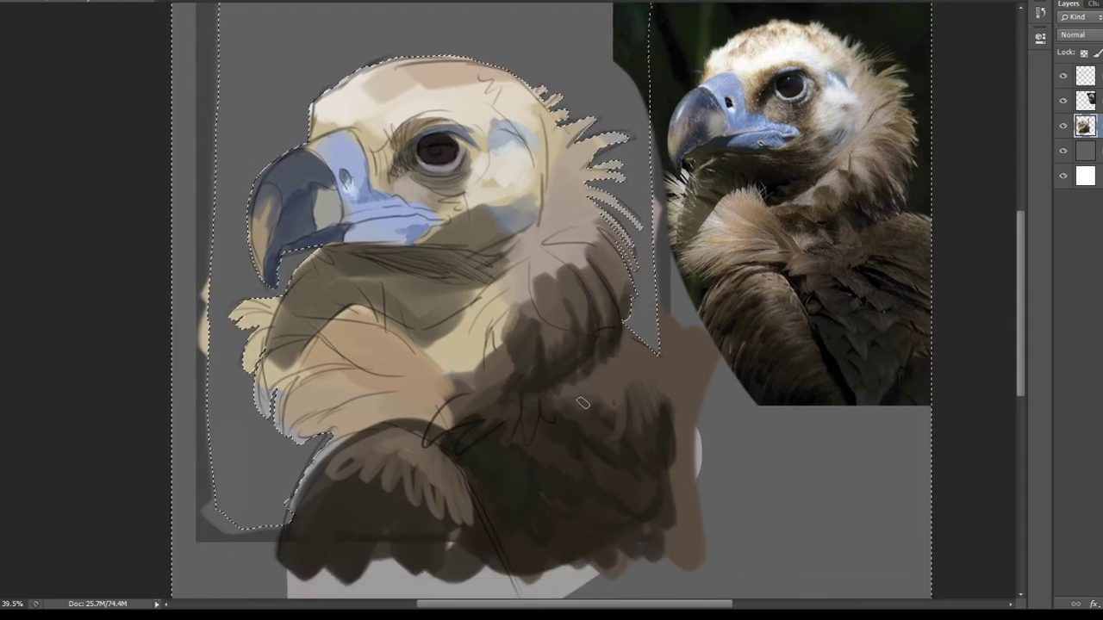
Add lighter tan to the upper neck and a dark brown band below the beak, lightening the chest beneath.
mouse_move(542, 301)
left_mouse_down()
mouse_move(589, 274)
mouse_move(517, 329)
mouse_move(602, 248)
left_mouse_up()
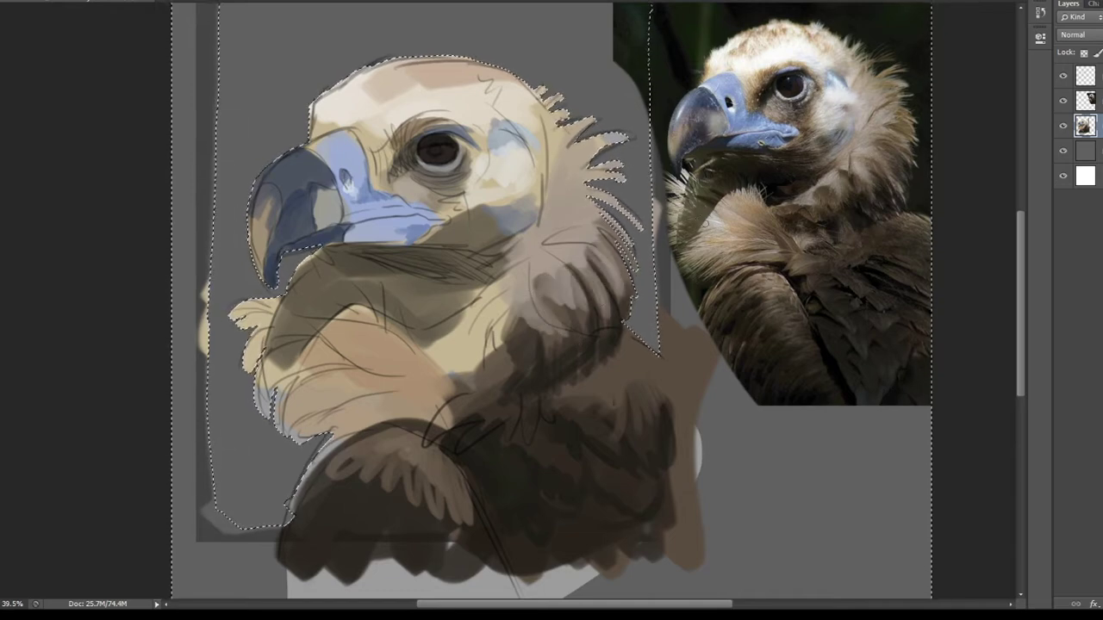
left_click_drag(375, 256, 475, 289)
mouse_move(508, 245)
left_mouse_down()
mouse_move(422, 316)
mouse_move(419, 291)
mouse_move(310, 320)
mouse_move(285, 293)
mouse_move(405, 320)
left_mouse_up()
mouse_move(384, 279)
left_mouse_down()
mouse_move(376, 269)
mouse_move(415, 293)
mouse_move(350, 248)
mouse_move(477, 267)
mouse_move(380, 282)
mouse_move(517, 328)
left_mouse_up()
mouse_move(470, 240)
left_mouse_down()
mouse_move(392, 254)
mouse_move(465, 256)
left_mouse_up()
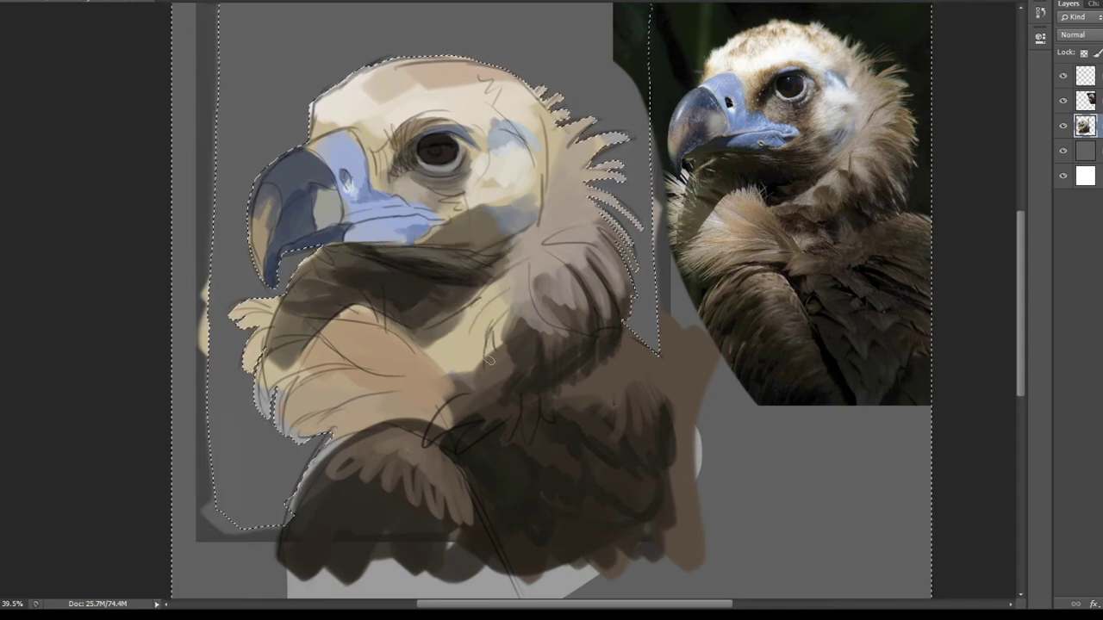
left_click_drag(489, 360, 367, 357)
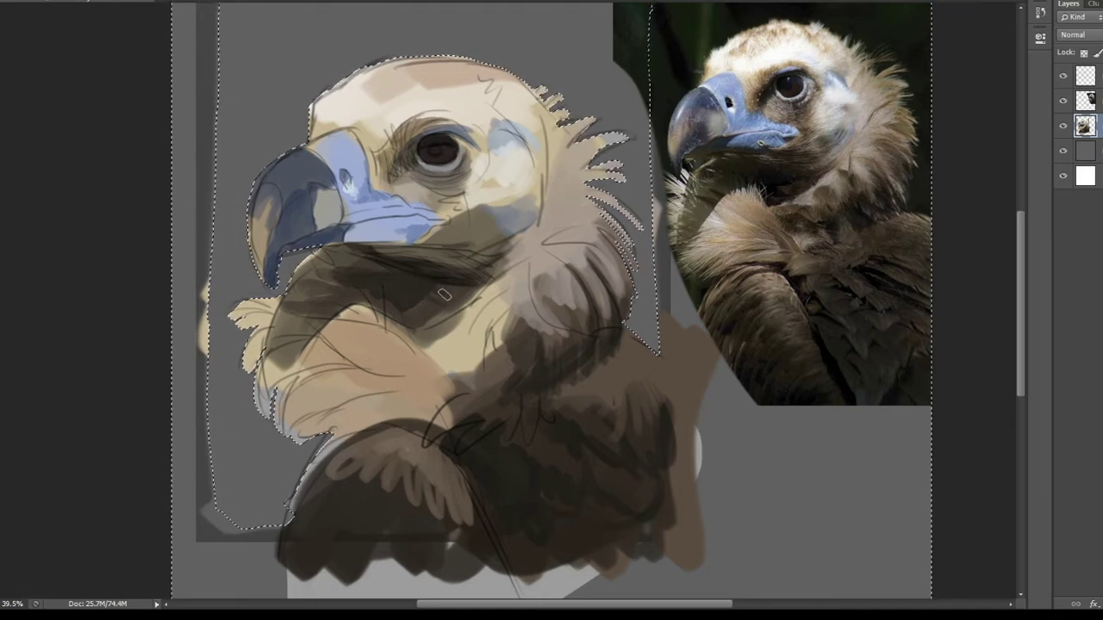
Deselect and paint light peach feather strokes across the neck ruff.
key("ctrl+d")
left_click_drag(443, 295, 409, 275)
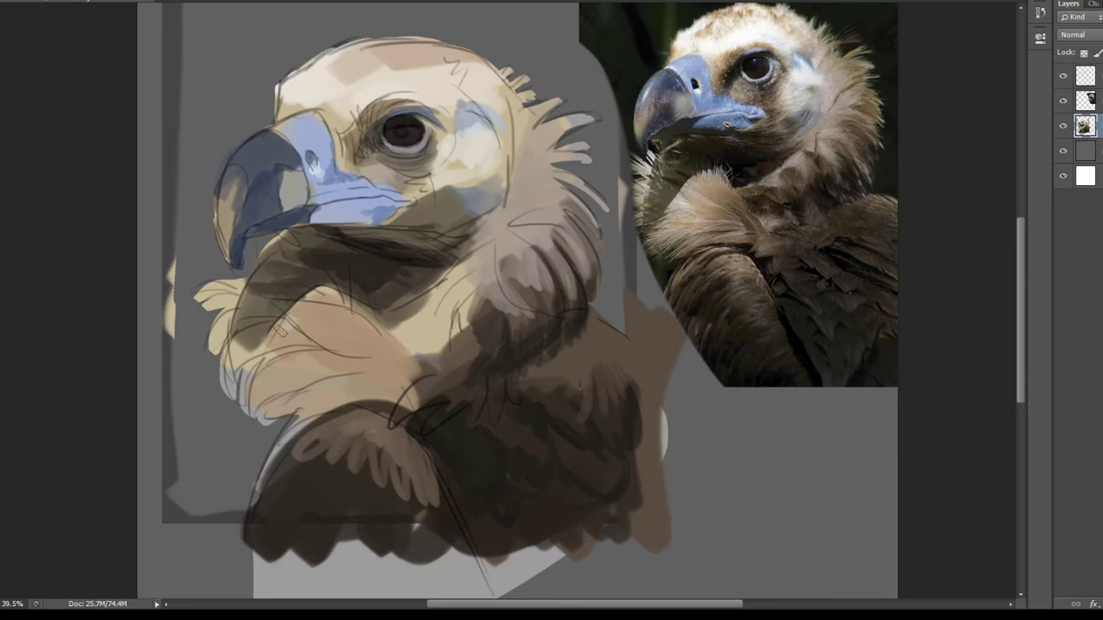
mouse_move(280, 329)
left_mouse_down()
mouse_move(321, 347)
mouse_move(373, 317)
left_mouse_up()
left_click_drag(369, 355, 276, 382)
left_click_drag(354, 389, 259, 378)
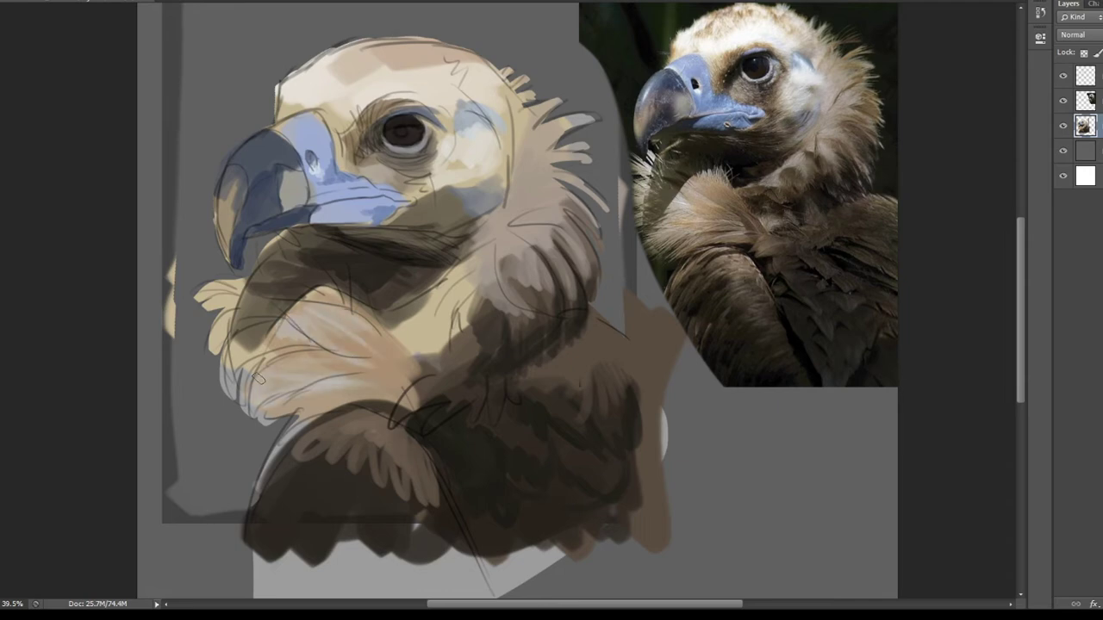
left_click(645, 177, "alt")
left_click_drag(257, 268, 230, 300)
left_click_drag(271, 248, 221, 304)
left_click_drag(221, 309, 231, 349)
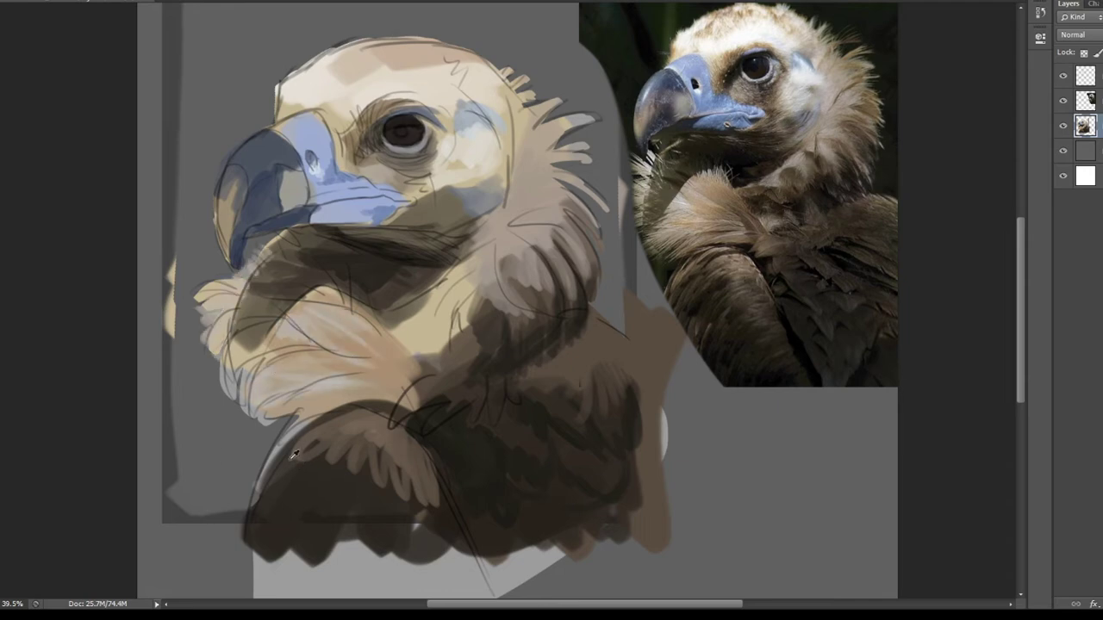
Darken the shoulders, neck and chest with brown feather strokes.
mouse_move(293, 454)
left_mouse_down()
mouse_move(250, 482)
mouse_move(349, 399)
left_mouse_up()
mouse_move(426, 400)
left_mouse_down()
mouse_move(398, 408)
mouse_move(433, 361)
left_mouse_up()
mouse_move(465, 290)
left_mouse_down()
mouse_move(427, 335)
mouse_move(388, 348)
left_mouse_up()
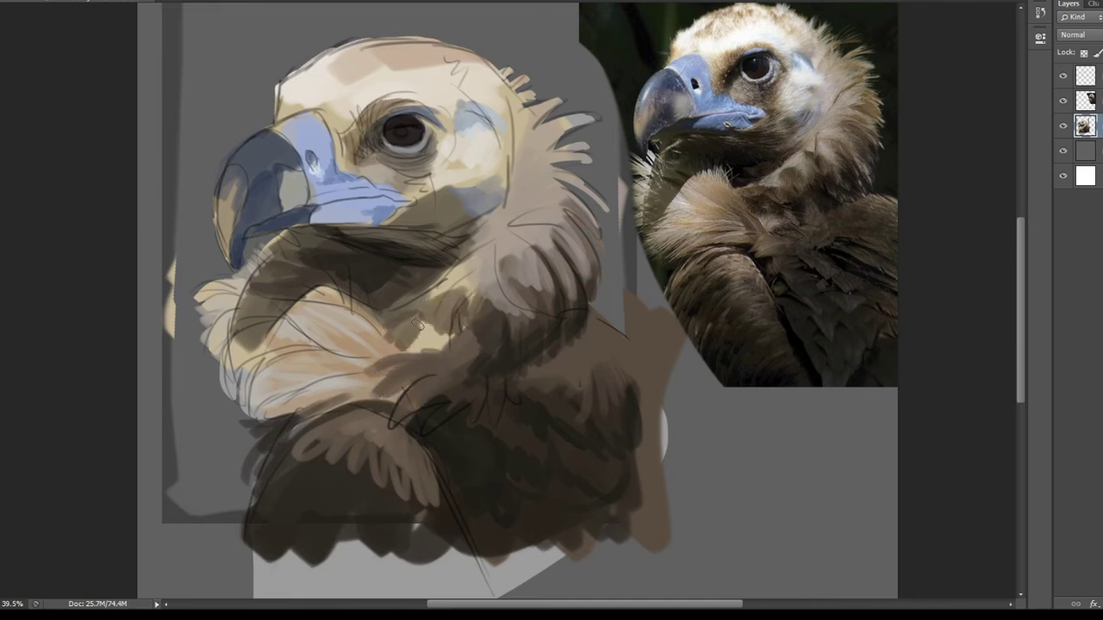
mouse_move(498, 264)
left_mouse_down()
mouse_move(411, 353)
mouse_move(479, 322)
left_mouse_up()
mouse_move(594, 343)
left_mouse_down()
mouse_move(627, 492)
mouse_move(521, 435)
left_mouse_up()
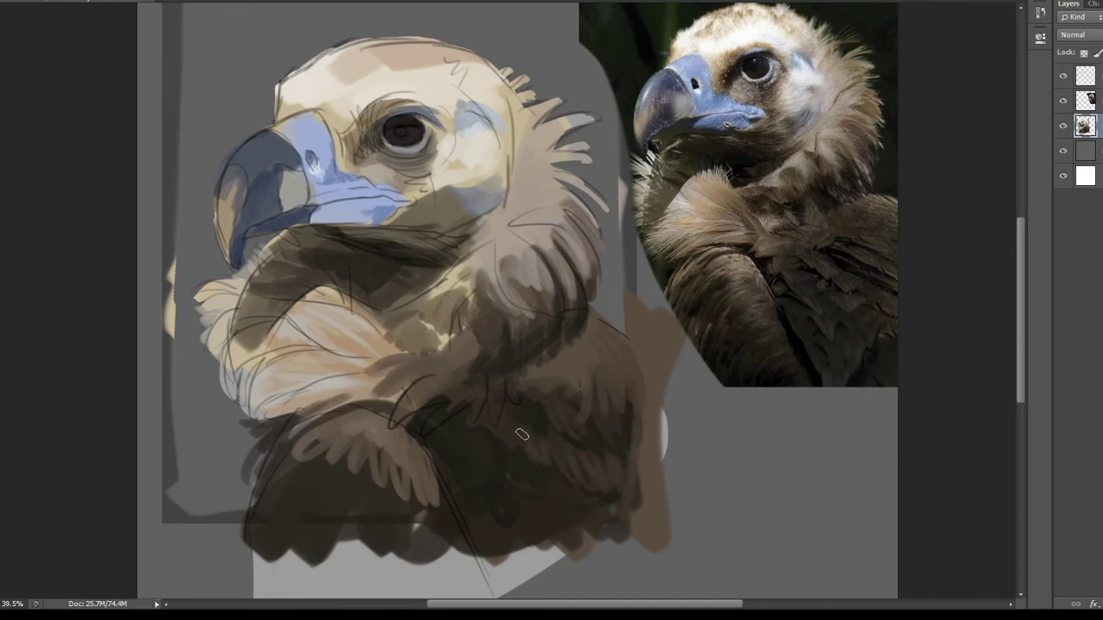
left_click_drag(551, 504, 485, 468)
mouse_move(306, 512)
left_mouse_down()
mouse_move(368, 484)
mouse_move(393, 493)
left_mouse_up()
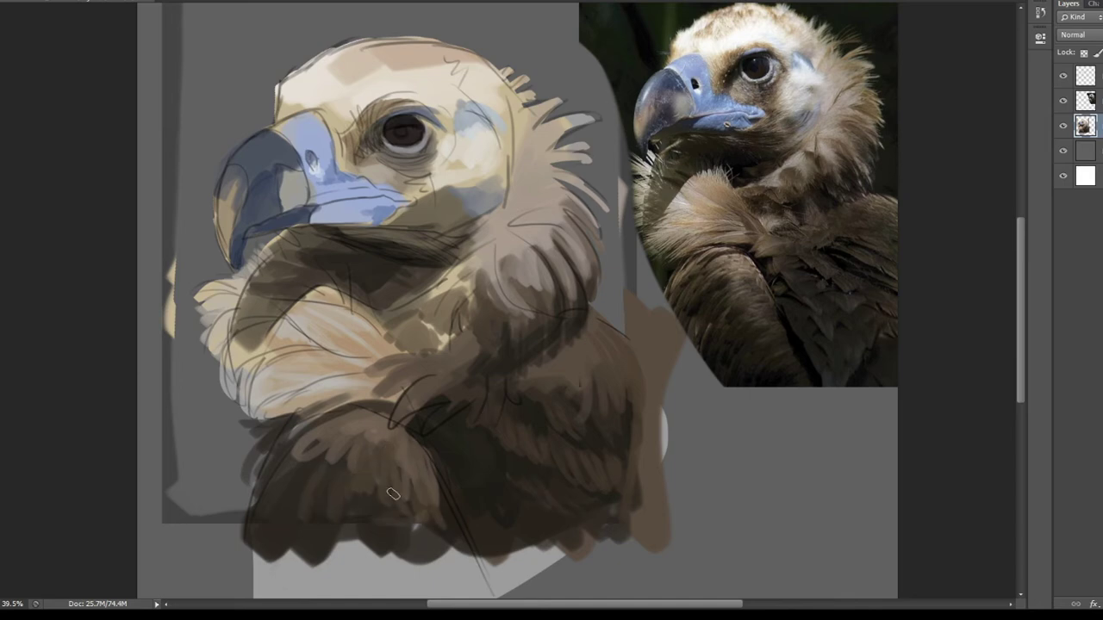
Recentre the view and add dark feather strokes to the upper-right ruff.
left_click_drag(810, 121, 794, 145)
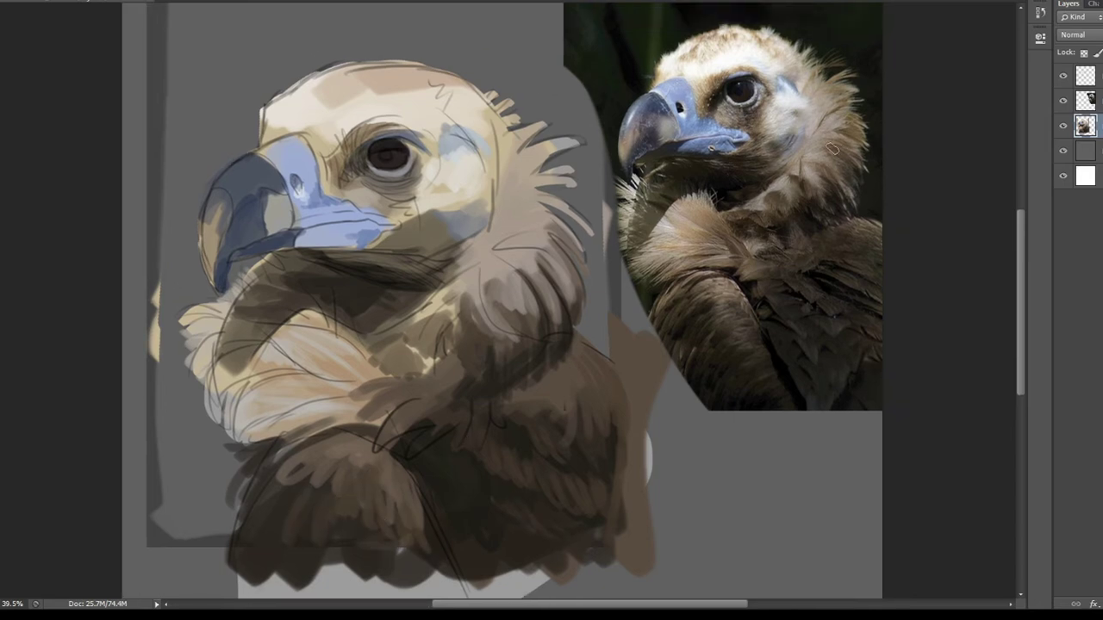
left_click_drag(573, 196, 524, 229)
left_click_drag(569, 172, 501, 127)
left_click_drag(555, 207, 517, 222)
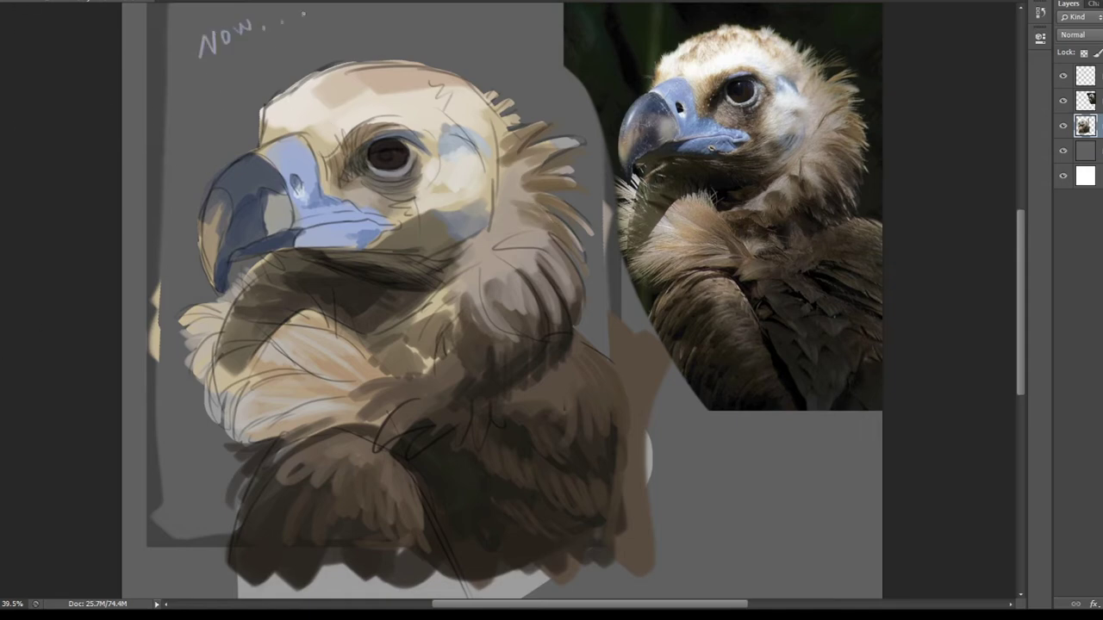
Undo a handwritten note, add a new top layer, and zoom in on the head and beak.
left_click_drag(269, 49, 298, 41)
left_click_drag(314, 21, 336, 38)
key("ctrl+alt+z")
key("ctrl+alt+z")
key("ctrl+alt+z")
key("ctrl+shift+alt+n")
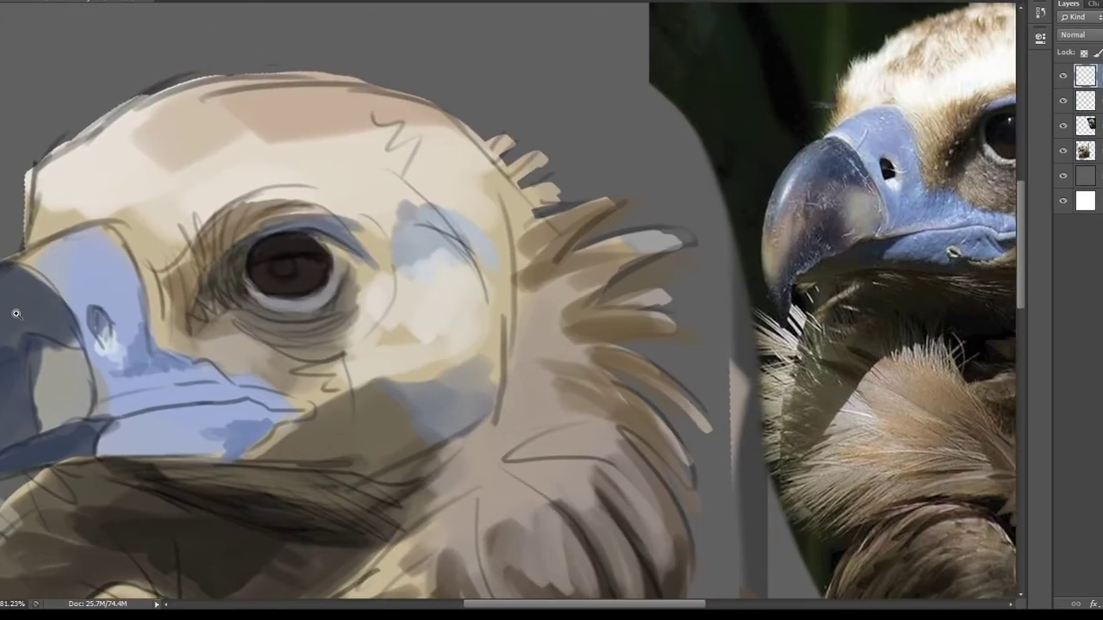
left_click_drag(13, 312, 118, 172)
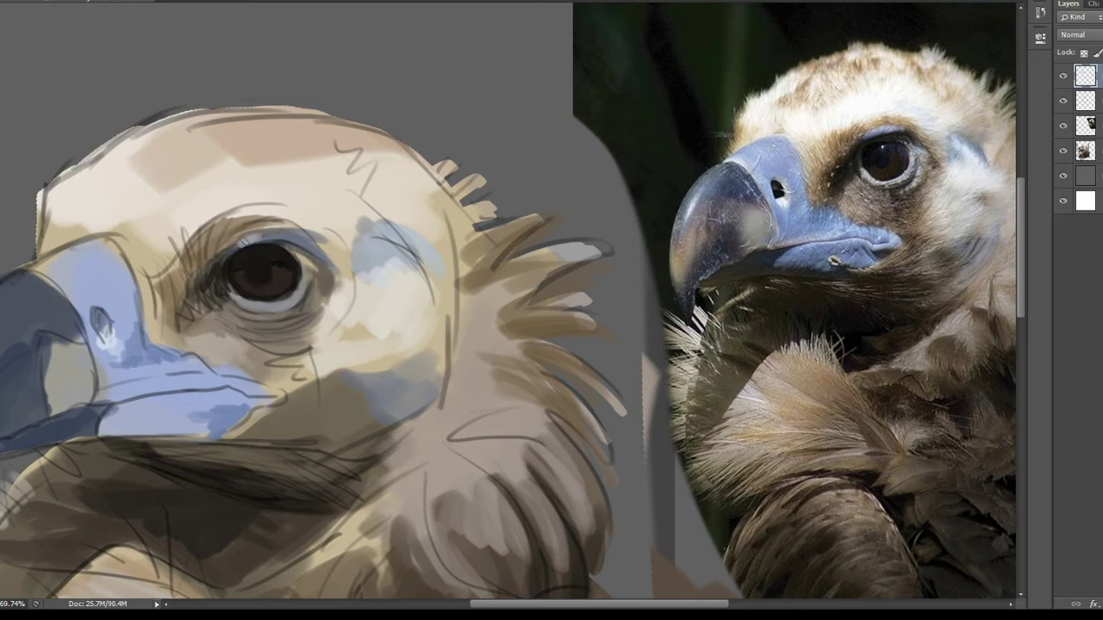
Lighten the eye's upper edge and darken its corner and lower rim.
left_click_drag(244, 242, 285, 242)
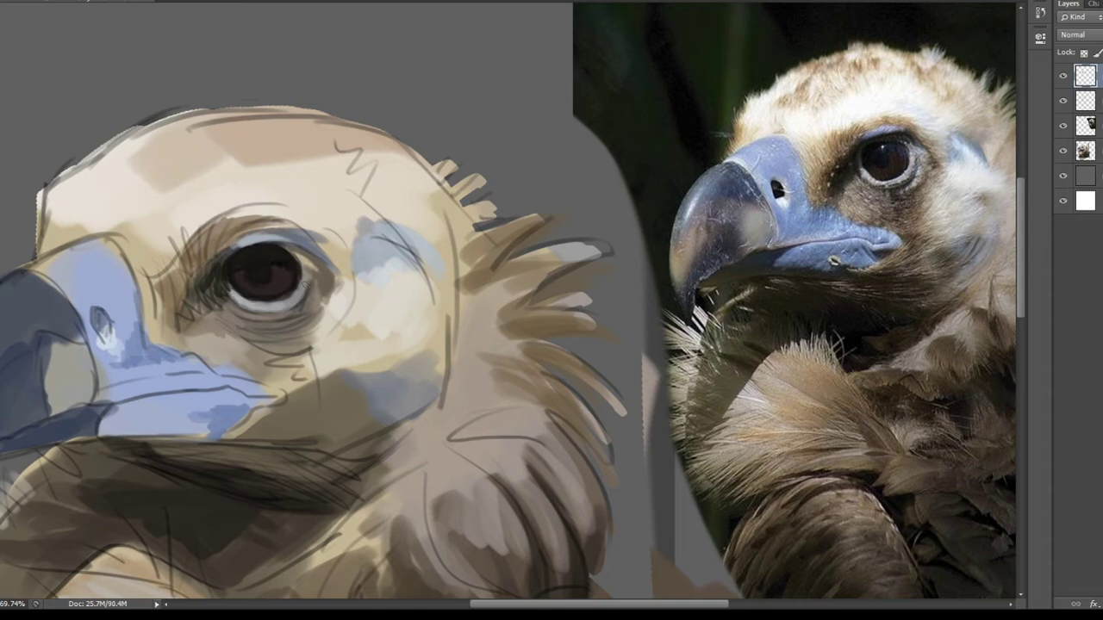
left_click(888, 136, "alt")
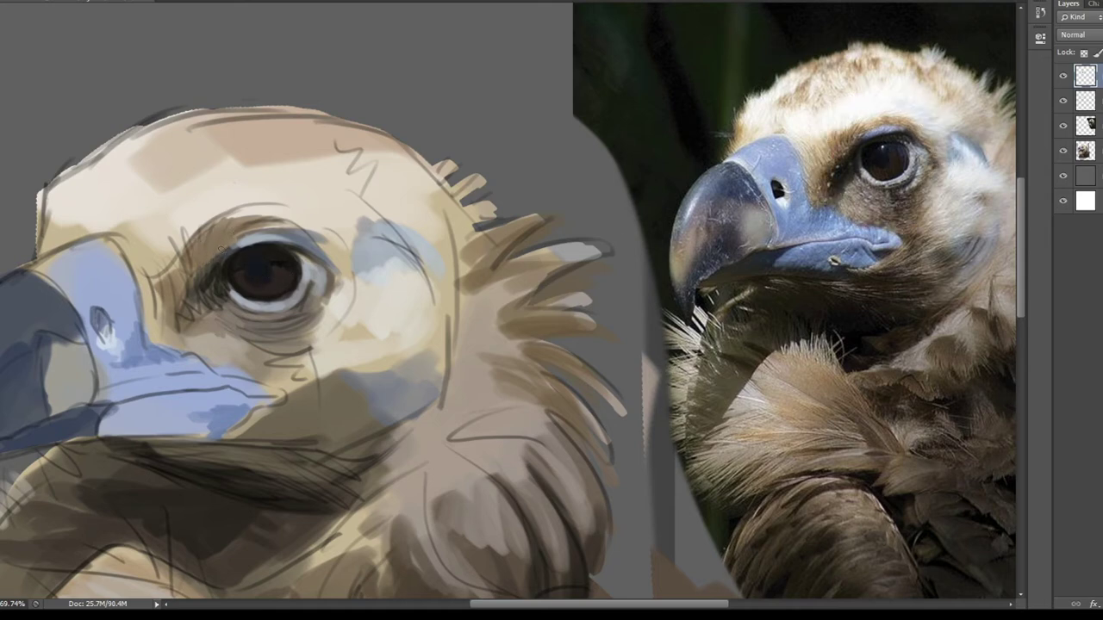
left_click_drag(207, 277, 254, 311)
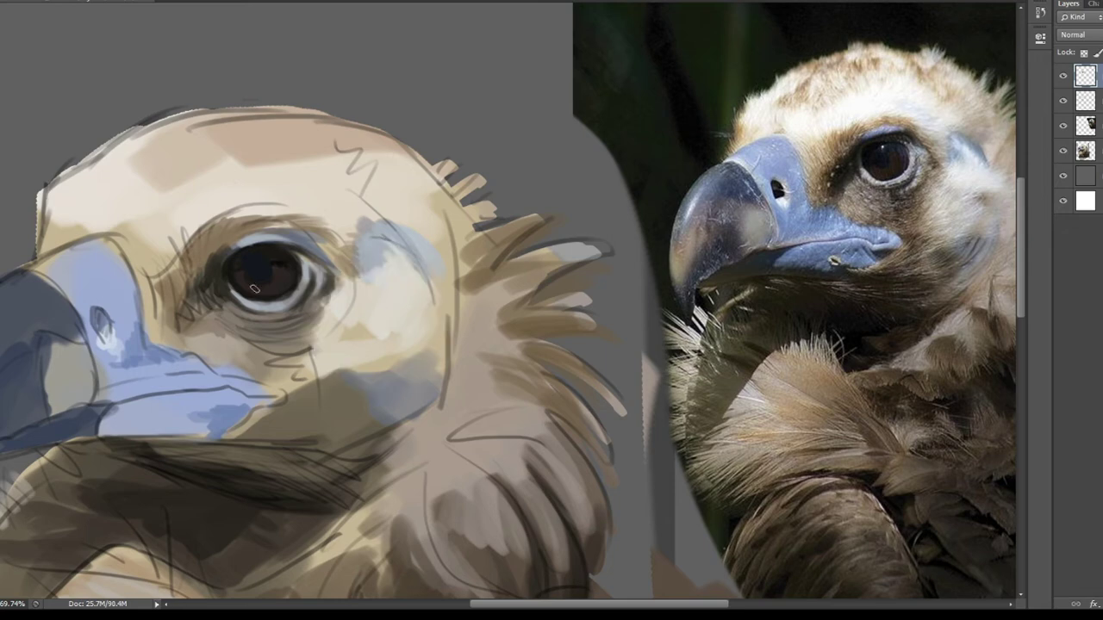
left_click_drag(254, 289, 349, 260)
Paint a darker blue beak stroke, a dark nostril, and darkened cere edges.
left_click_drag(240, 340, 284, 342)
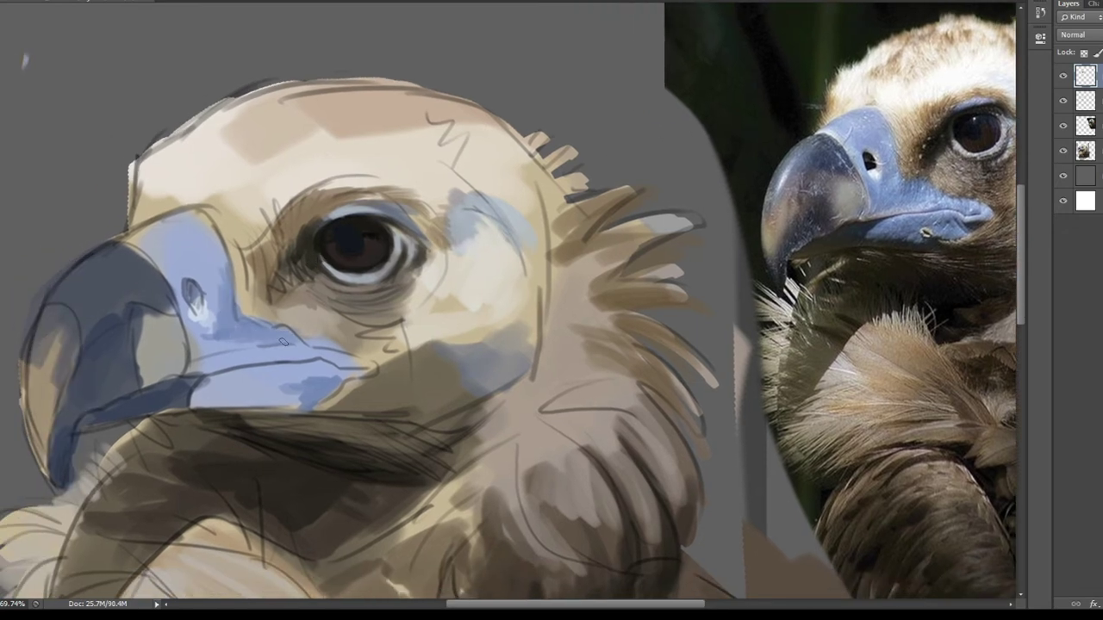
left_click(869, 160, "alt")
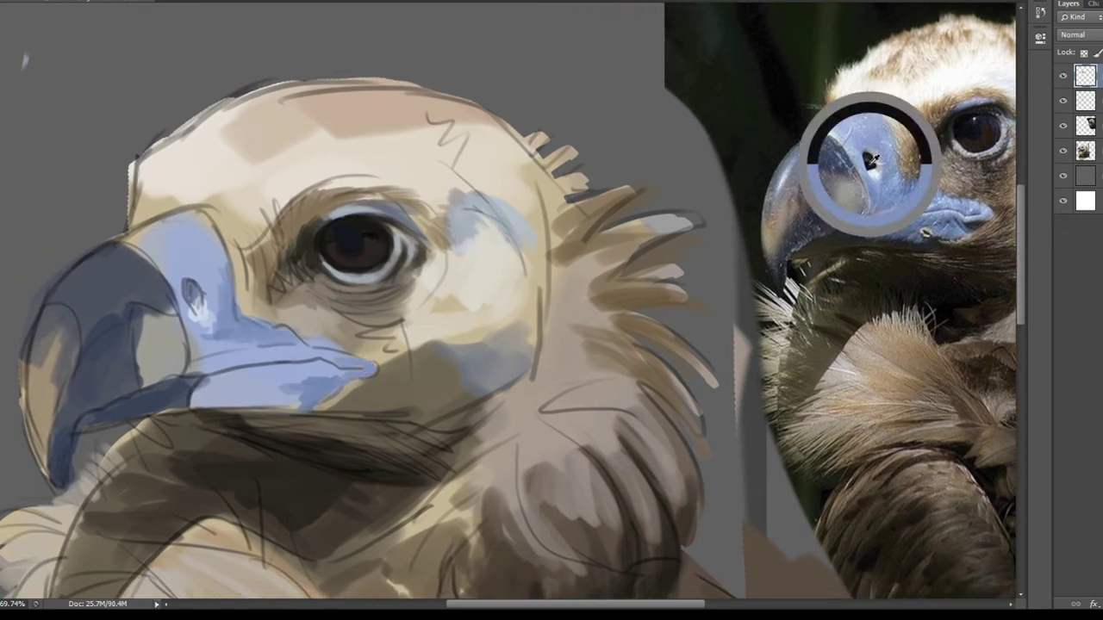
left_click_drag(192, 286, 196, 302)
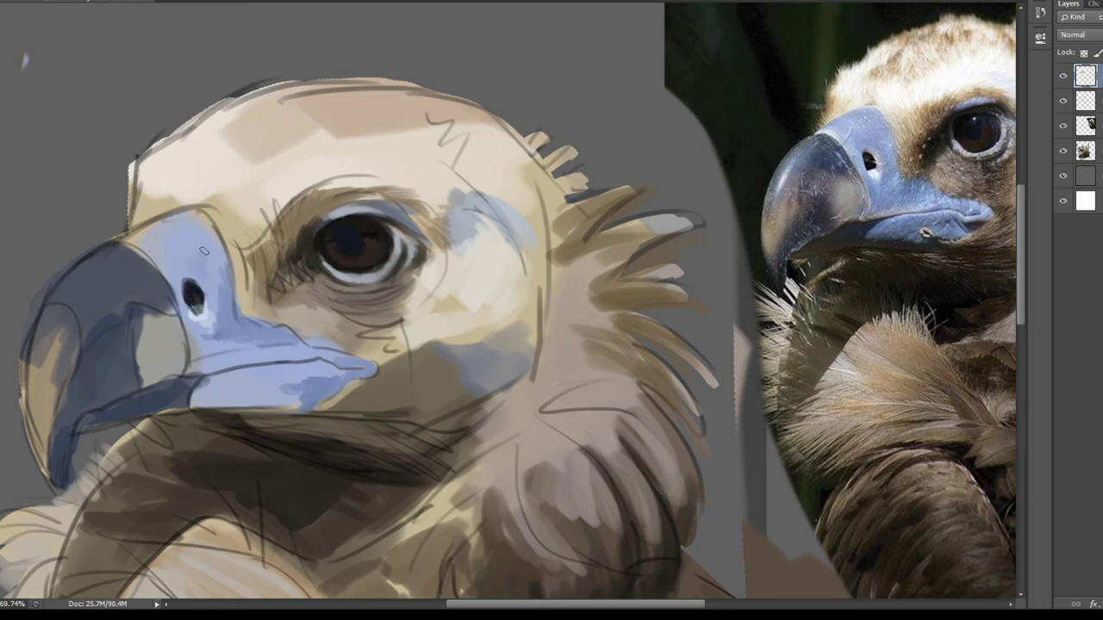
left_click_drag(204, 251, 217, 234)
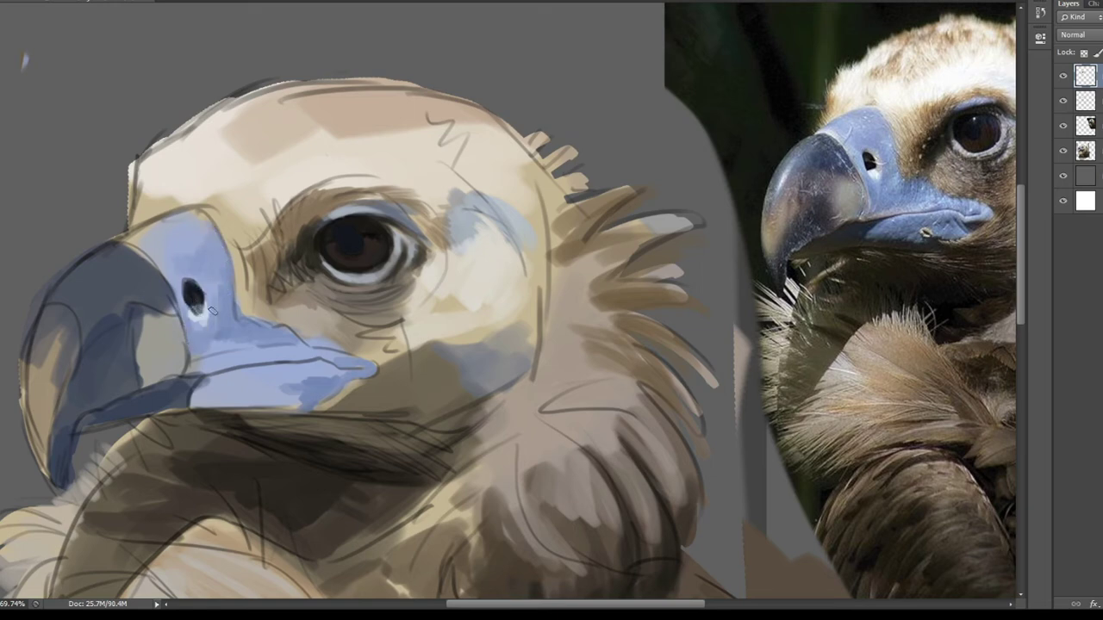
left_click_drag(207, 352, 296, 349)
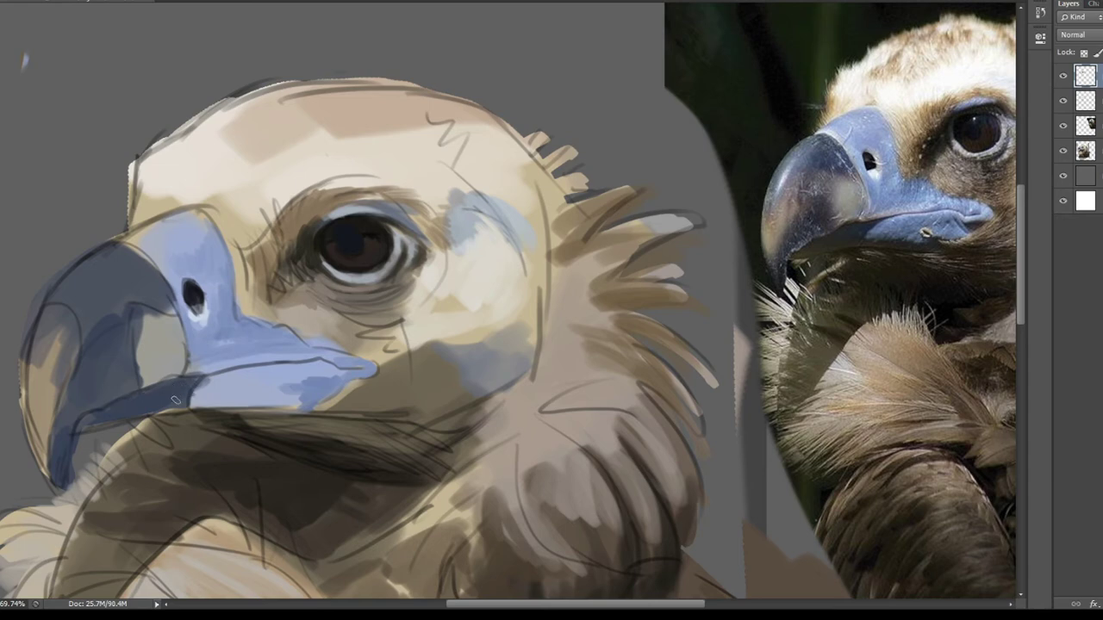
Thicken and darken the lower beak edge in blue-grey, lightening its left edge.
left_click_drag(175, 399, 213, 377)
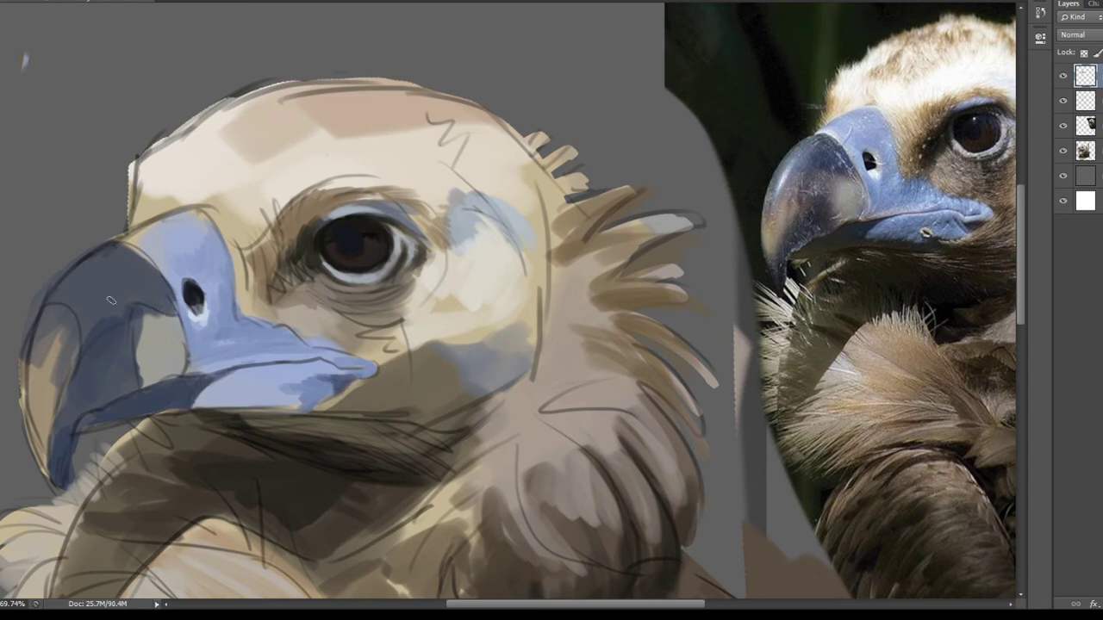
left_click_drag(142, 301, 173, 311)
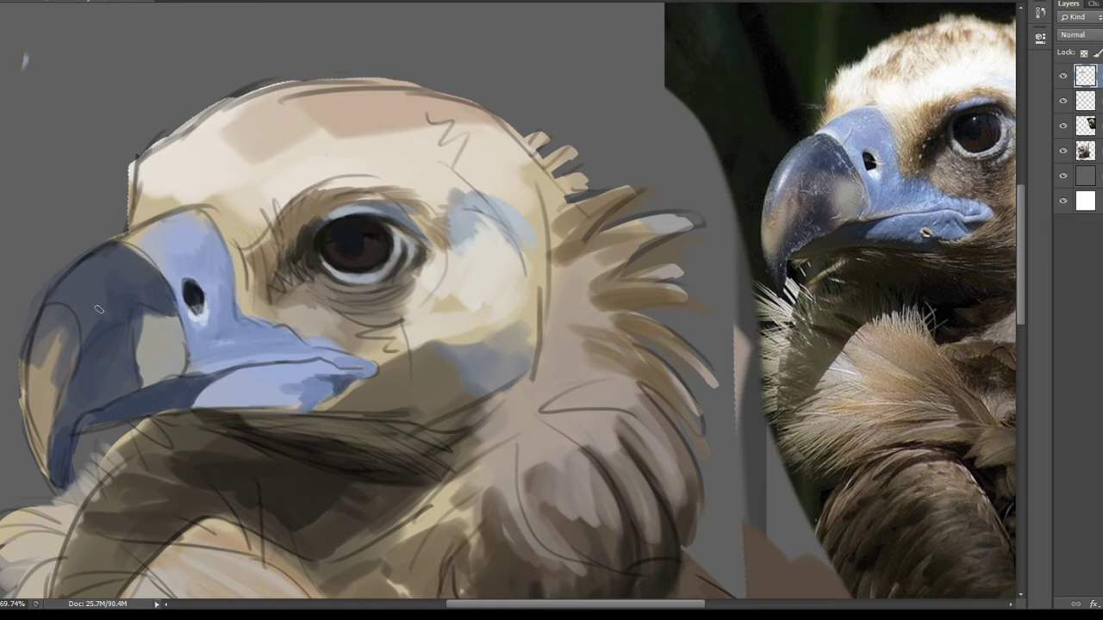
left_click_drag(99, 309, 73, 374)
left_click_drag(84, 396, 61, 424)
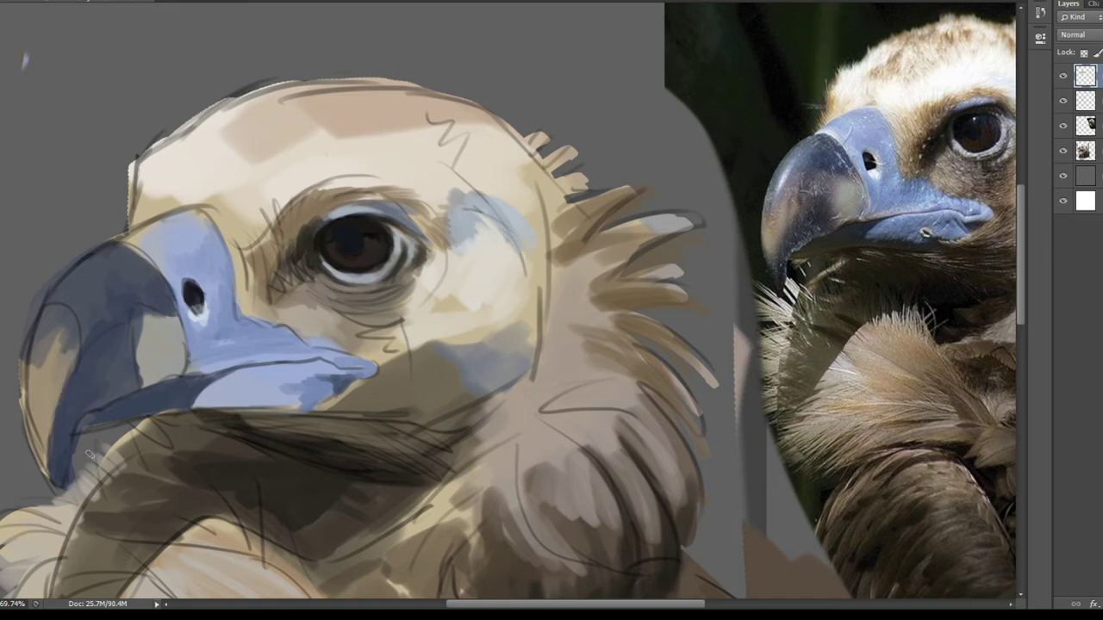
key("alt+bracketleft")
key("alt+bracketleft")
key("alt+bracketleft")
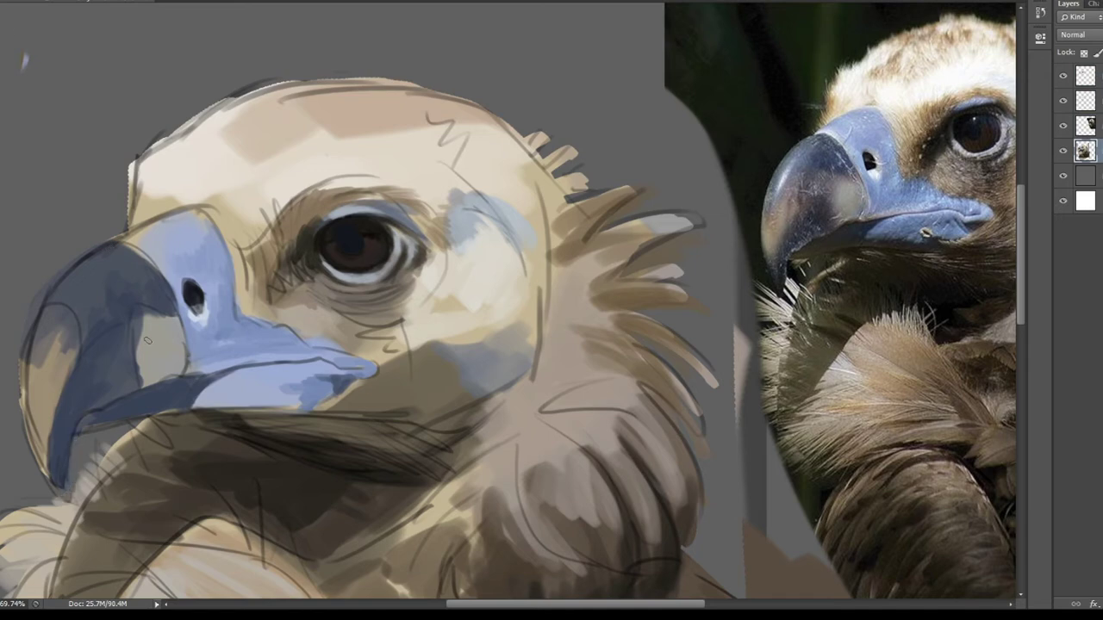
Redraw the head's top outline, then lighten the upper beak, left edge and tip in blue-grey.
left_click_drag(130, 215, 284, 82)
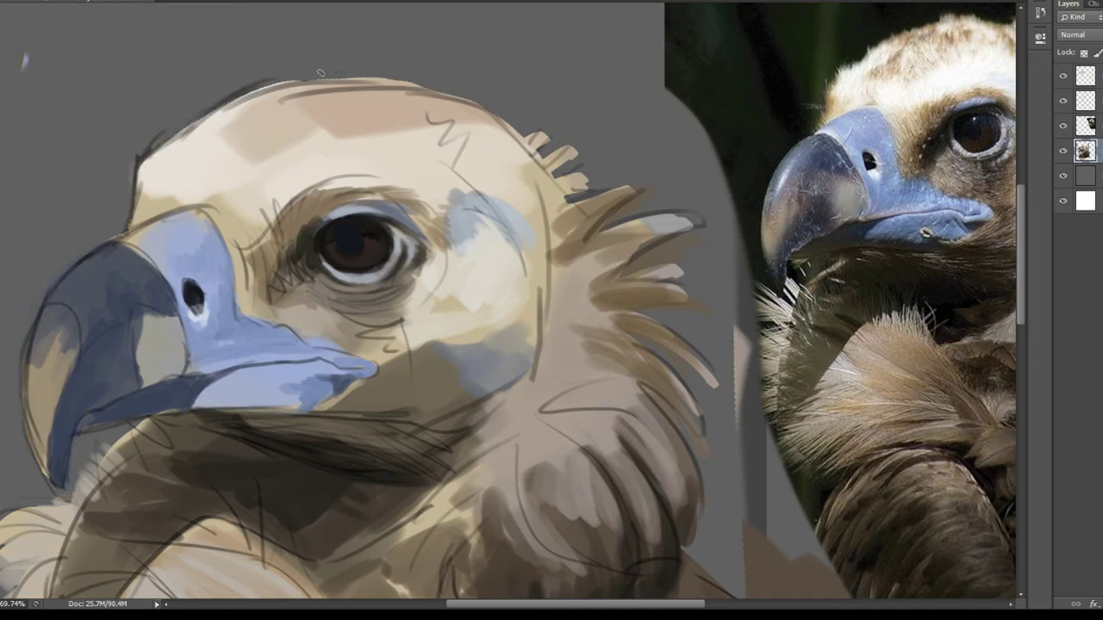
left_click(1091, 77)
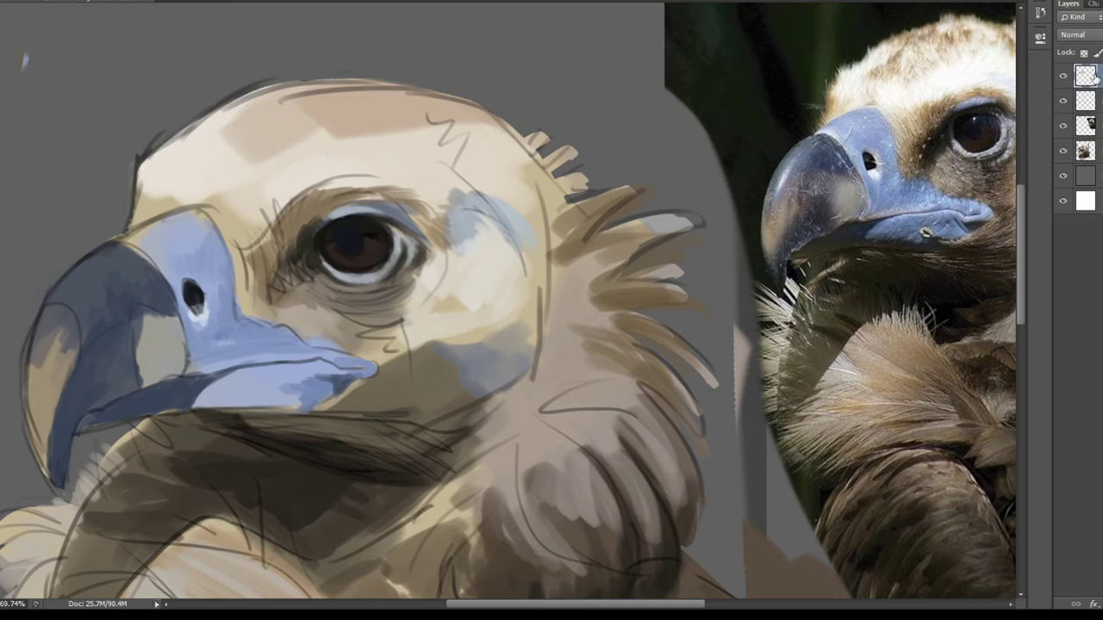
mouse_move(76, 305)
left_mouse_down()
mouse_move(93, 319)
mouse_move(120, 250)
mouse_move(69, 307)
mouse_move(83, 311)
left_mouse_up()
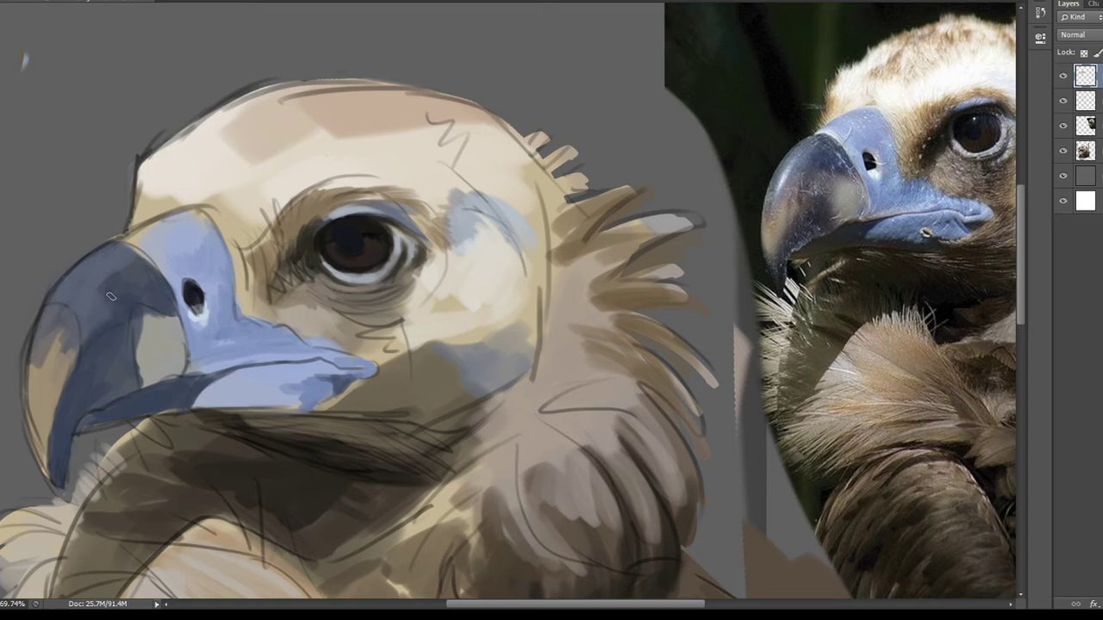
left_click_drag(39, 369, 38, 322)
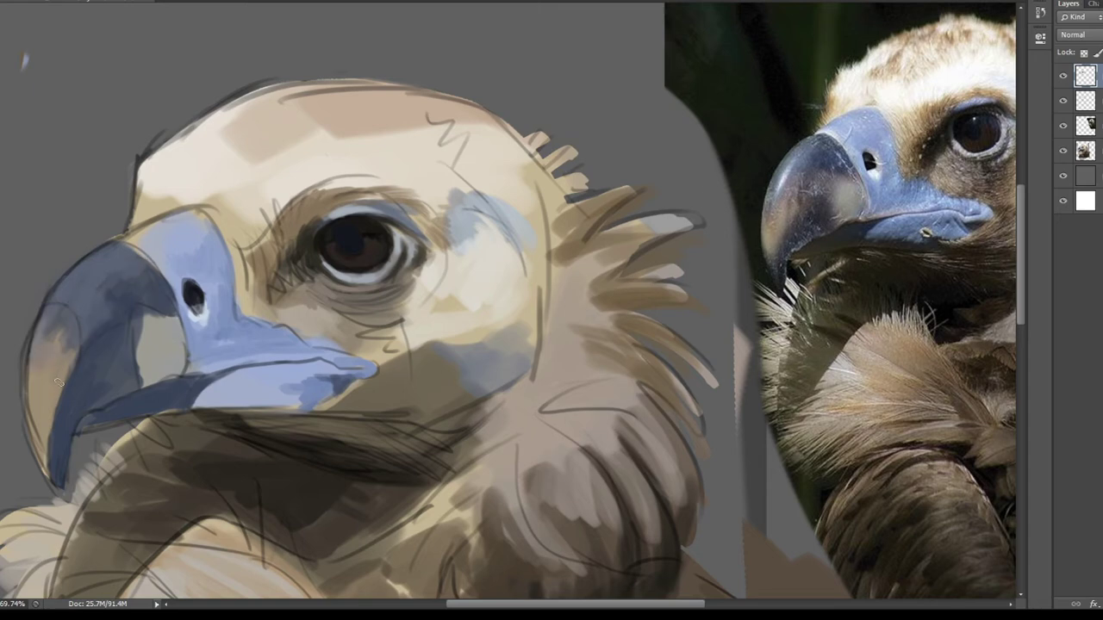
left_click_drag(53, 431, 83, 350)
mouse_move(76, 393)
left_mouse_down()
mouse_move(104, 336)
mouse_move(89, 338)
left_mouse_up()
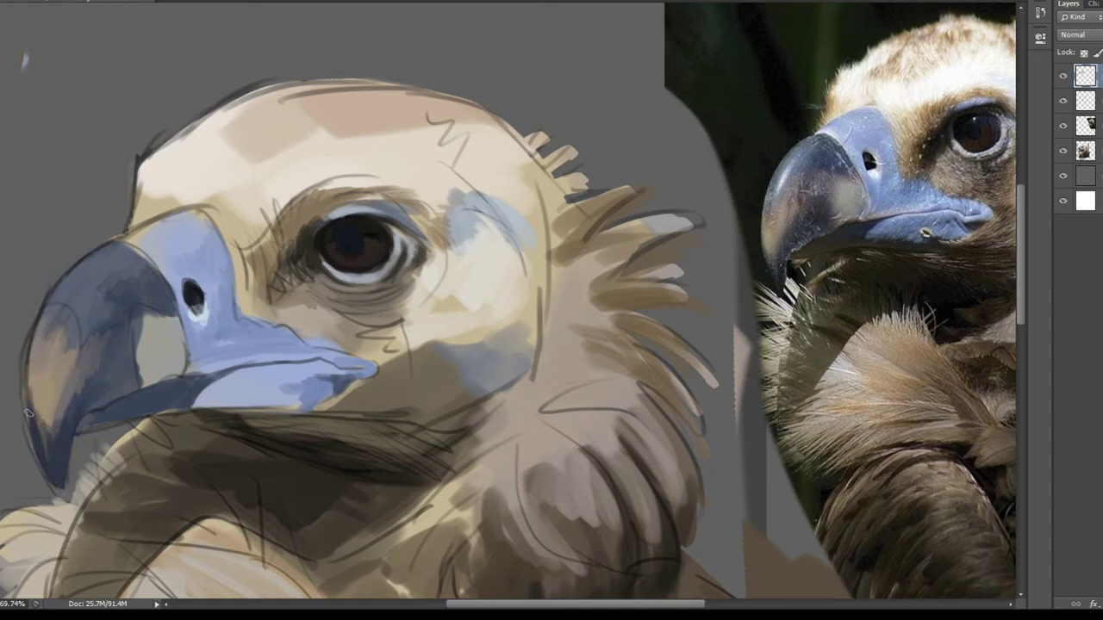
Add lighter tan along the beak's left edge and darken the upper beak and olive patch grey.
left_click(50, 379, "alt")
left_click_drag(31, 420, 45, 300)
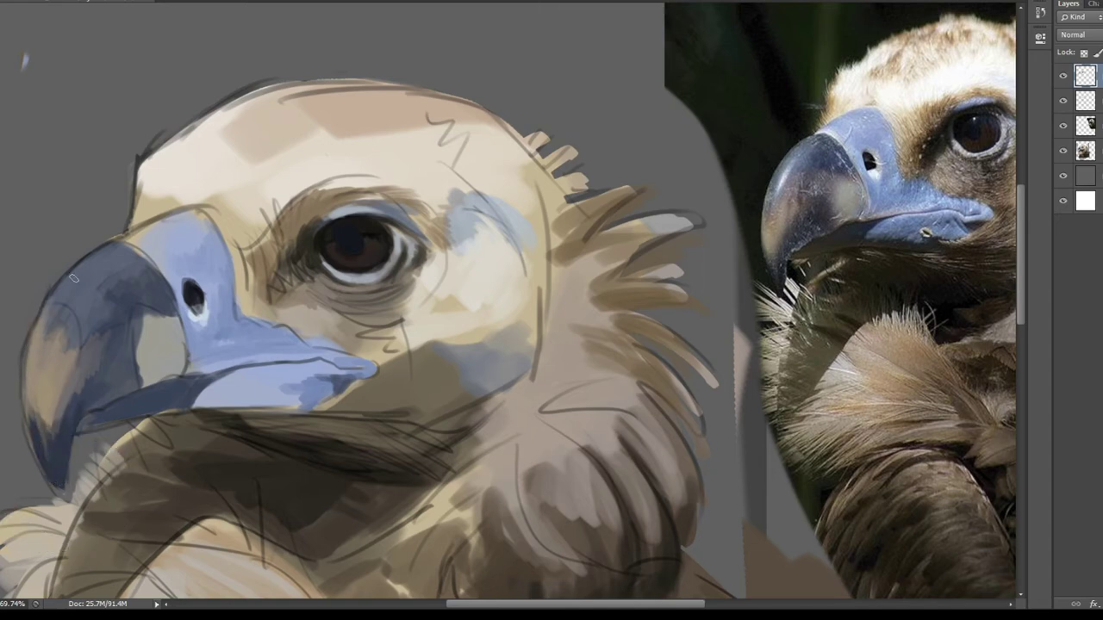
left_click_drag(159, 269, 120, 249)
left_click(125, 252)
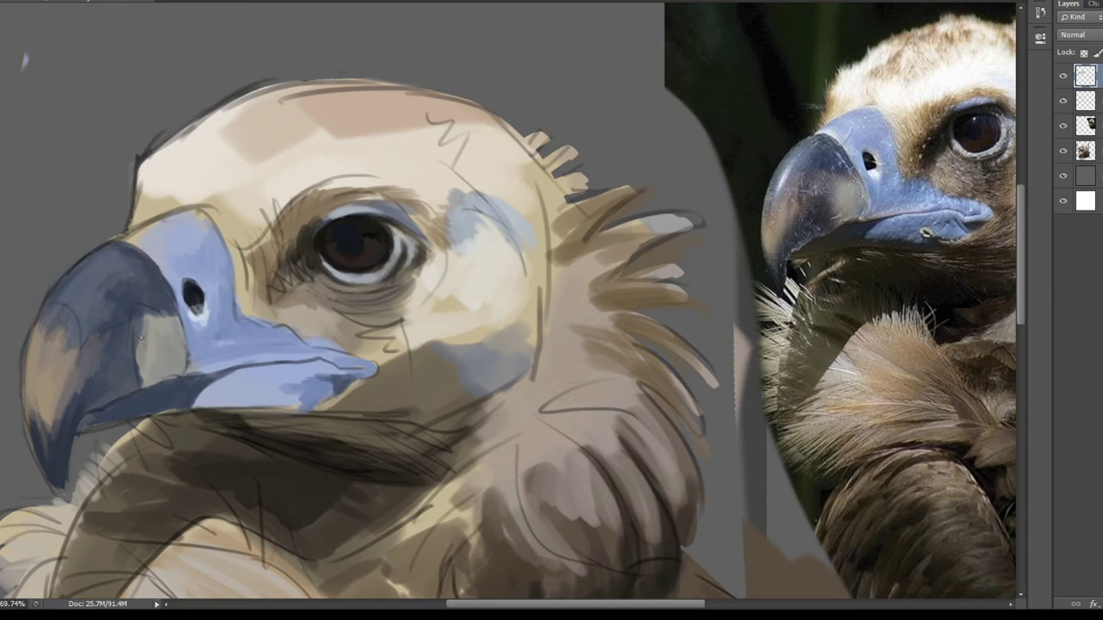
mouse_move(138, 336)
left_mouse_down()
mouse_move(170, 322)
mouse_move(175, 372)
left_mouse_up()
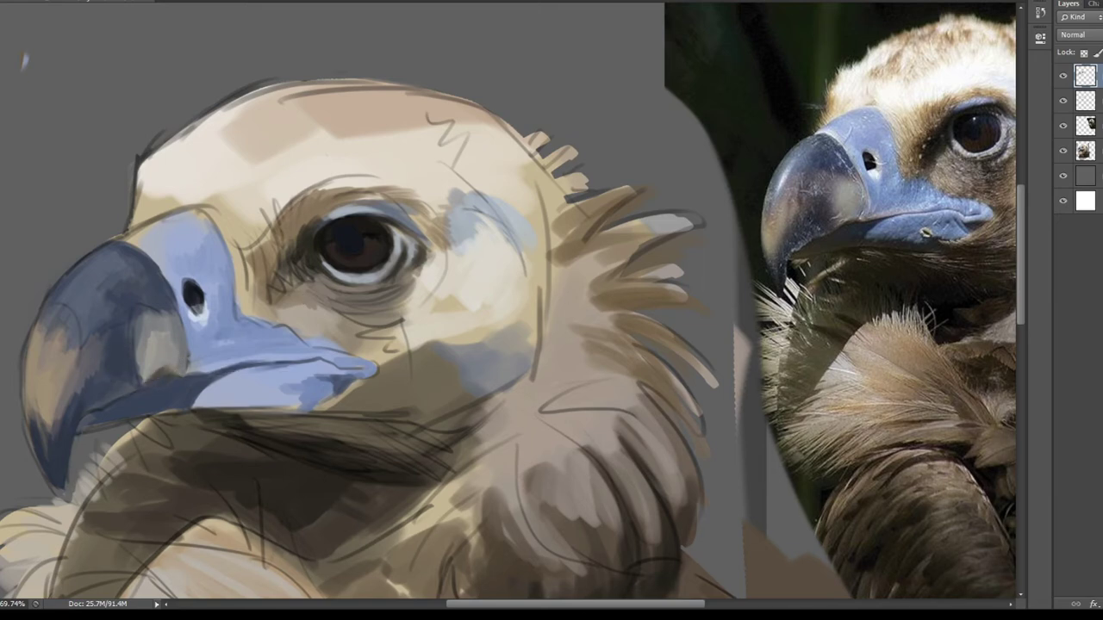
key("alt+bracketleft")
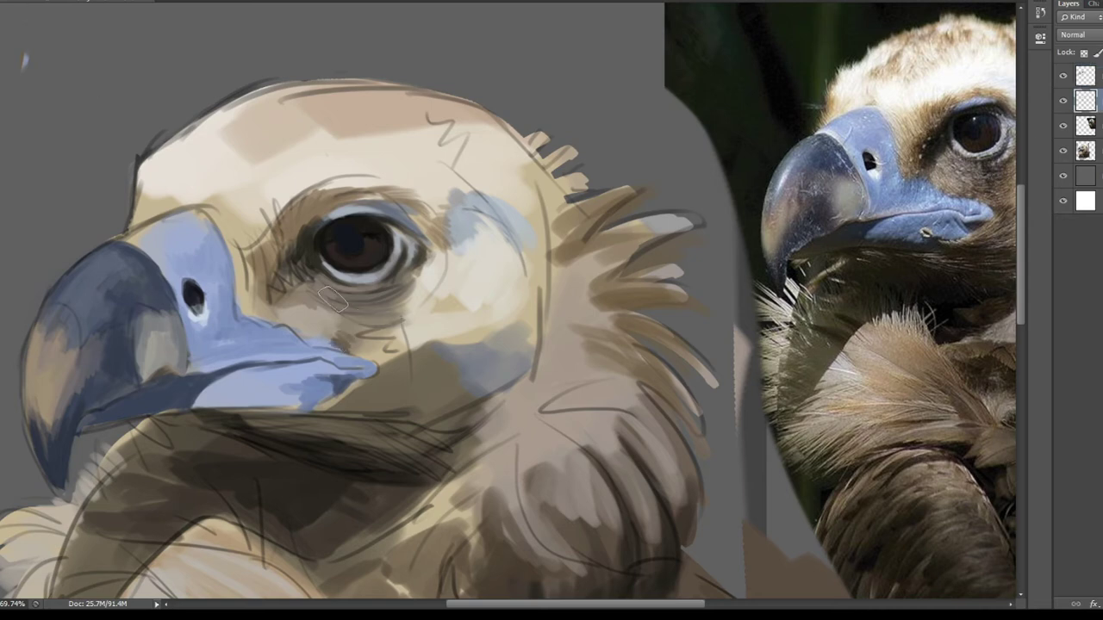
Cover the sketch lines near the eye and smooth the blue cere and beak edges.
left_click_drag(332, 299, 204, 212)
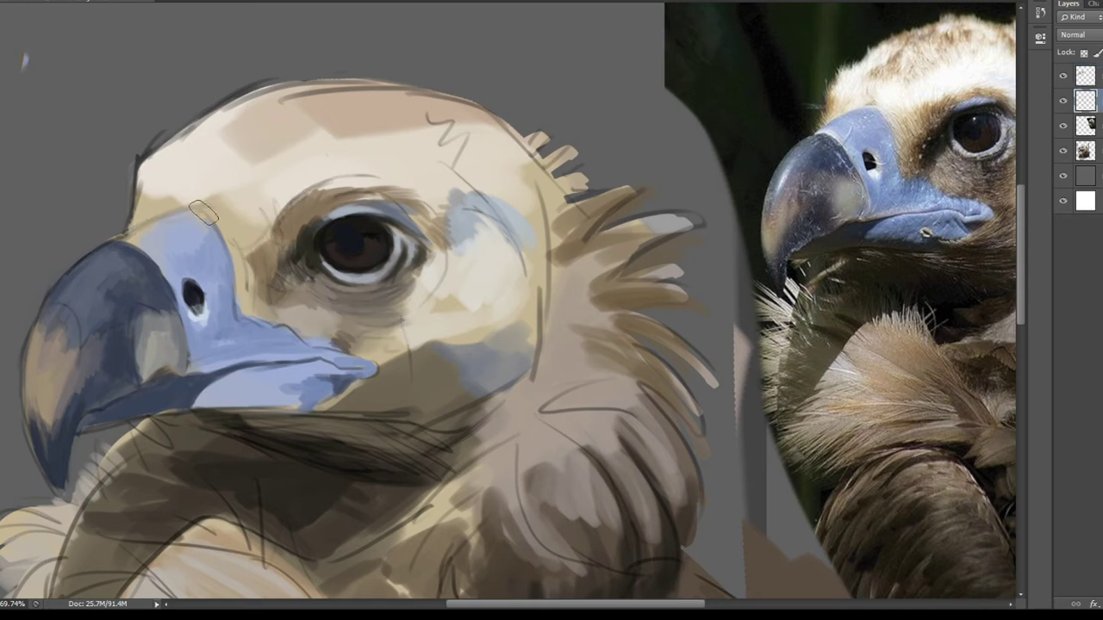
key("alt+bracketright")
left_click_drag(159, 220, 131, 235)
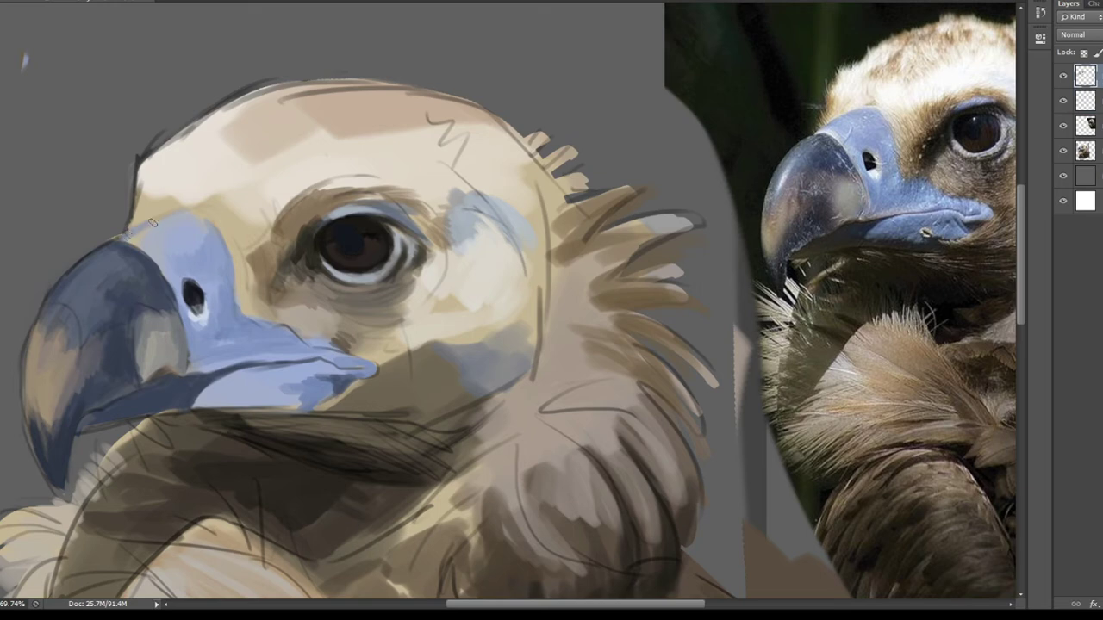
mouse_move(194, 214)
left_mouse_down()
mouse_move(148, 226)
mouse_move(119, 253)
mouse_move(143, 241)
left_mouse_up()
left_click(222, 246, "alt")
left_click_drag(252, 323, 207, 285)
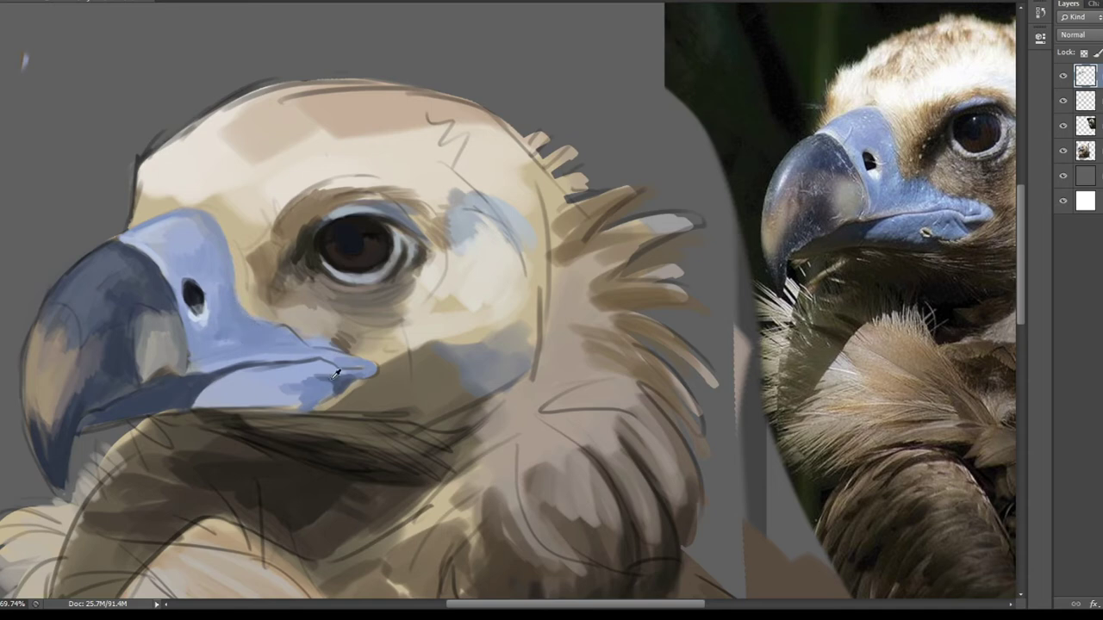
mouse_move(250, 321)
left_mouse_down()
mouse_move(235, 286)
mouse_move(230, 309)
left_mouse_up()
left_click_drag(286, 331, 254, 328)
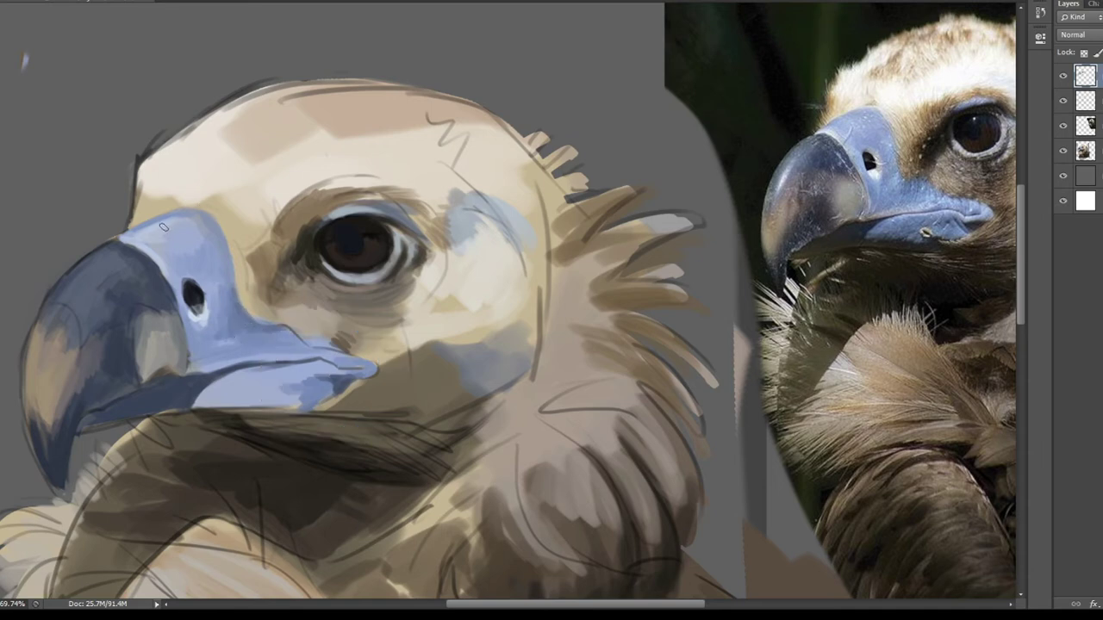
left_click_drag(133, 234, 211, 211)
Deepen the brown shading beside and beneath the eye.
left_click_drag(249, 308, 269, 306)
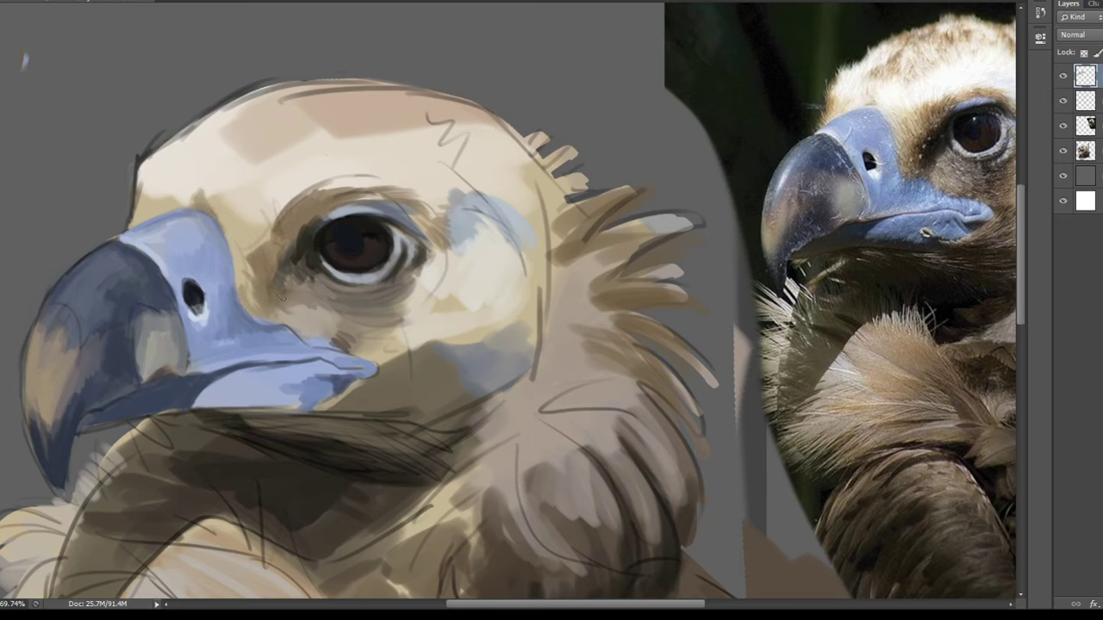
left_click_drag(294, 245, 286, 286)
left_click_drag(276, 246, 291, 238)
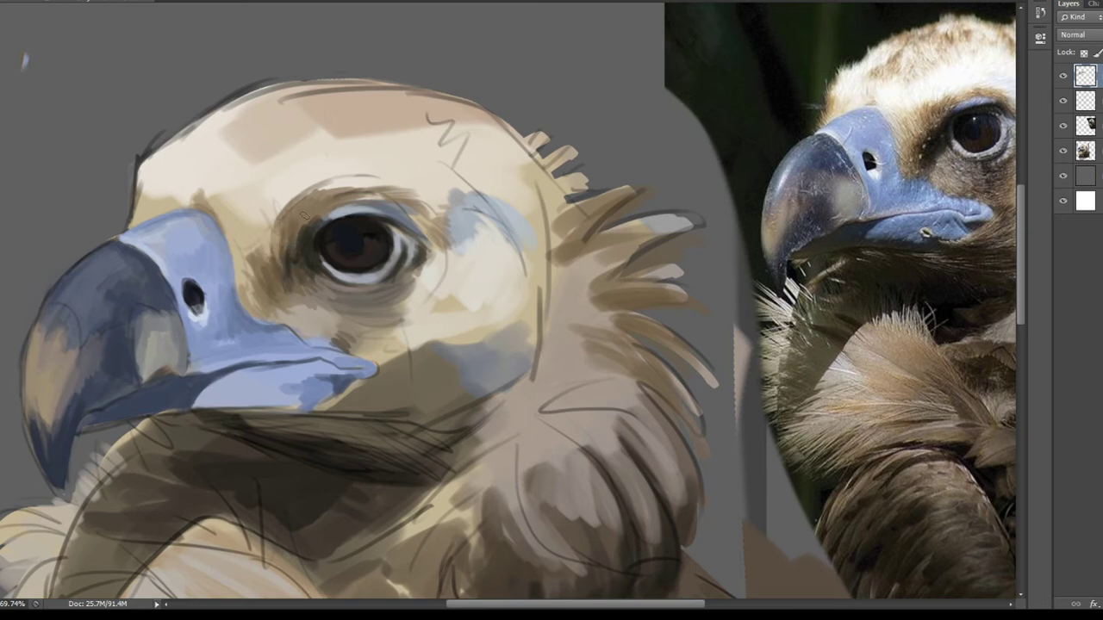
mouse_move(265, 258)
left_mouse_down()
mouse_move(258, 233)
mouse_move(245, 267)
mouse_move(222, 234)
left_mouse_up()
mouse_move(328, 284)
left_mouse_down()
mouse_move(302, 280)
mouse_move(354, 322)
mouse_move(319, 336)
mouse_move(315, 358)
mouse_move(285, 343)
left_mouse_up()
mouse_move(371, 284)
left_mouse_down()
mouse_move(276, 310)
mouse_move(339, 341)
mouse_move(362, 258)
mouse_move(300, 297)
left_mouse_up()
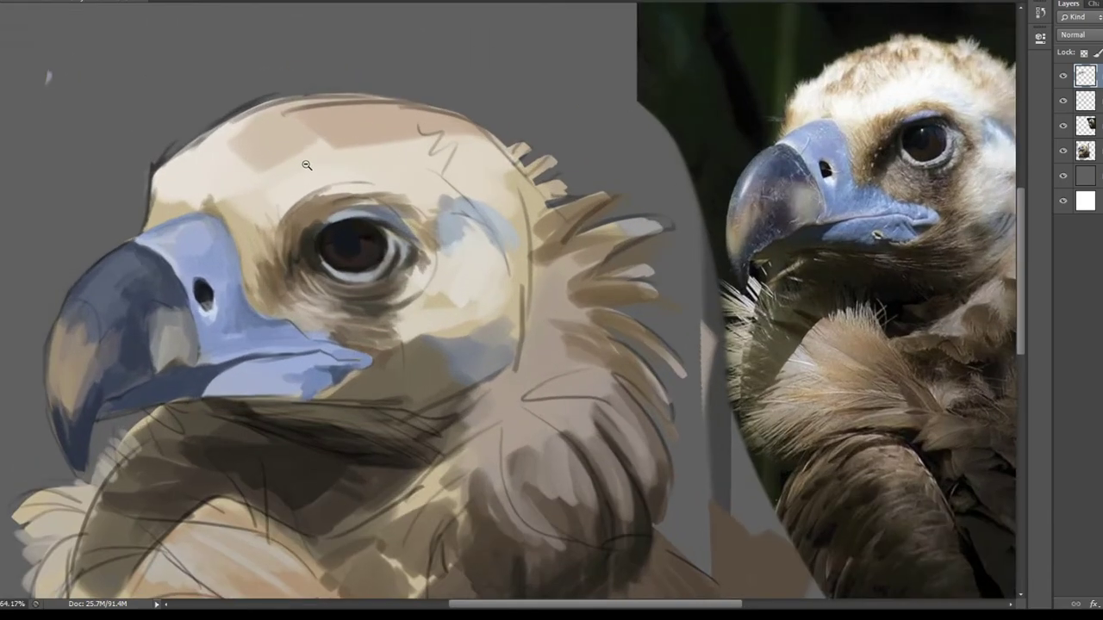
Frame the beak in view and darken a small spot at its tip.
left_click_drag(52, 303, 151, 147)
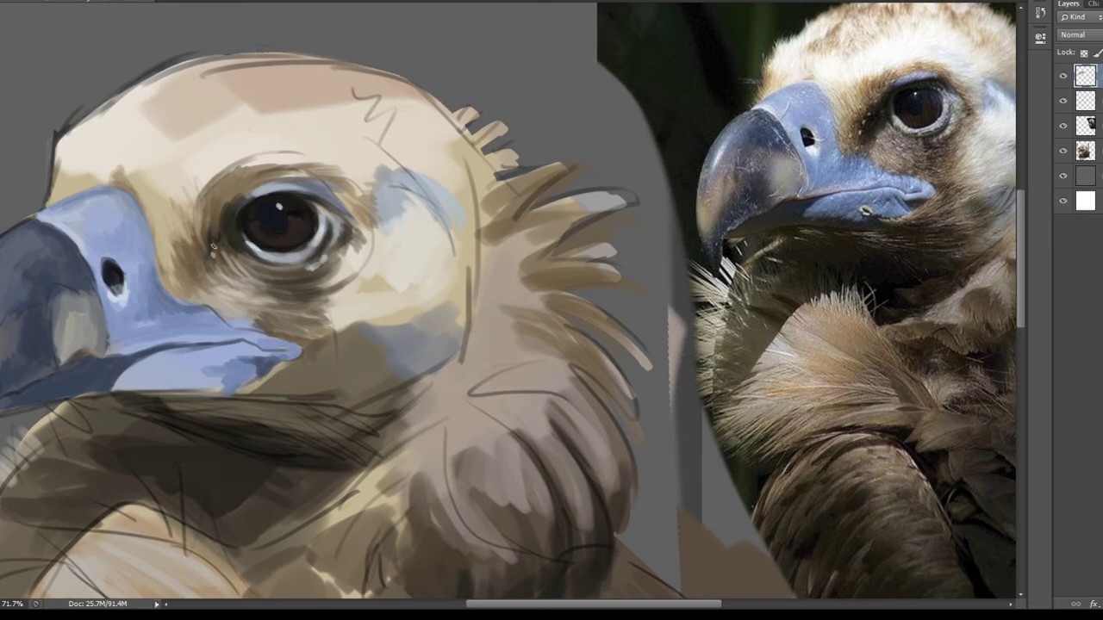
mouse_move(214, 248)
left_mouse_down()
mouse_move(302, 175)
mouse_move(289, 196)
left_mouse_up()
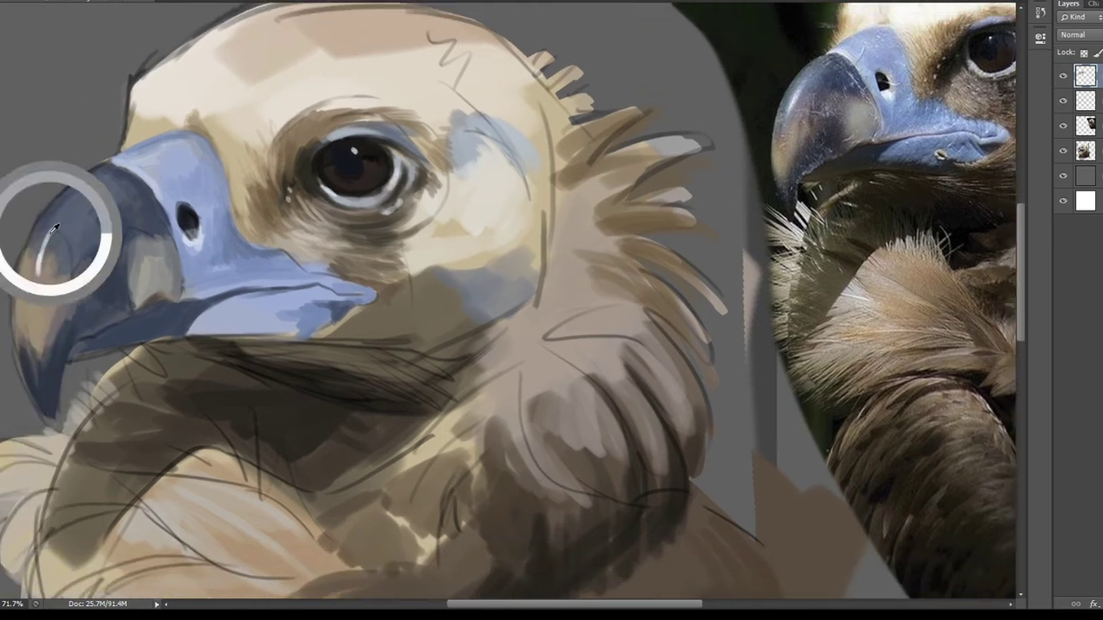
mouse_move(54, 227)
left_mouse_down()
mouse_move(41, 246)
mouse_move(54, 228)
left_mouse_up()
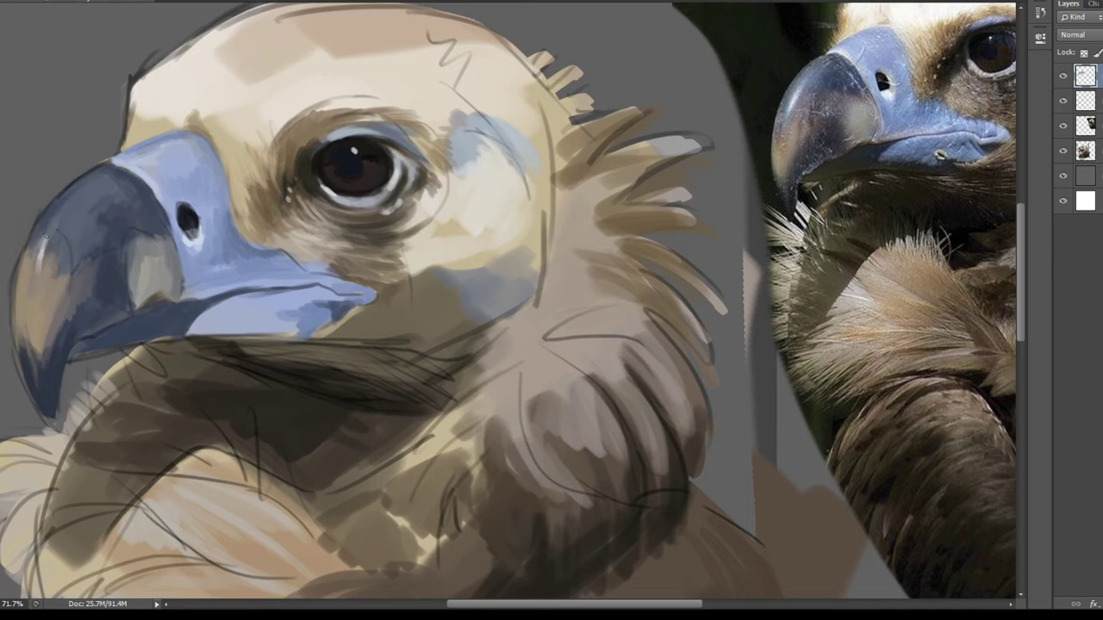
left_click_drag(233, 214, 218, 232)
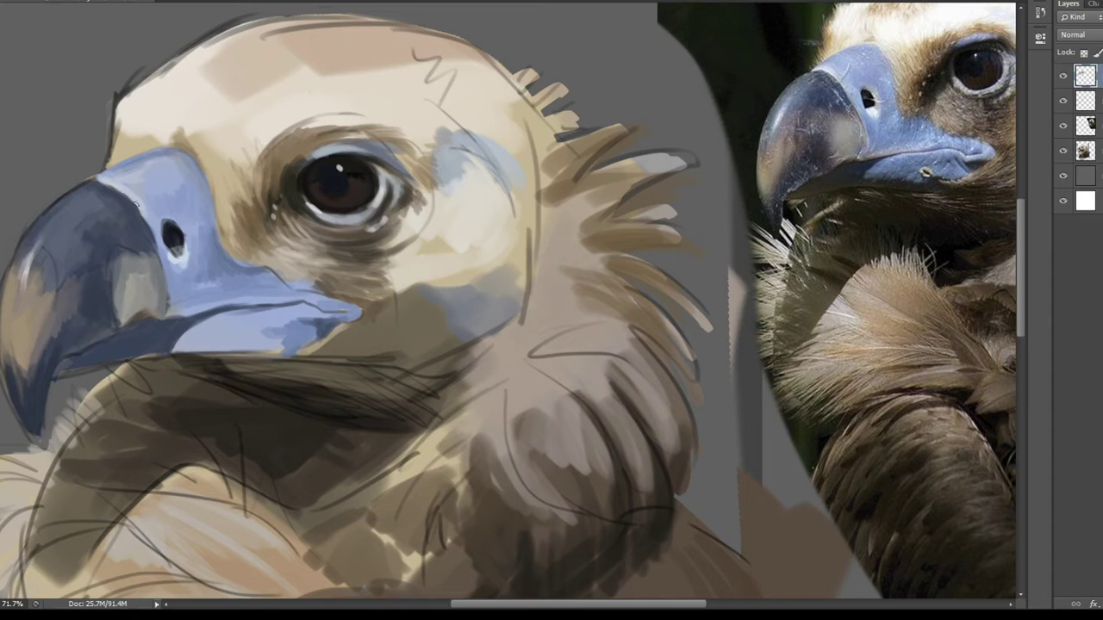
left_click_drag(129, 201, 119, 193)
Paint darker blue-grey strokes along the lower beak edge and one on the upper edge.
left_click_drag(183, 341, 232, 342)
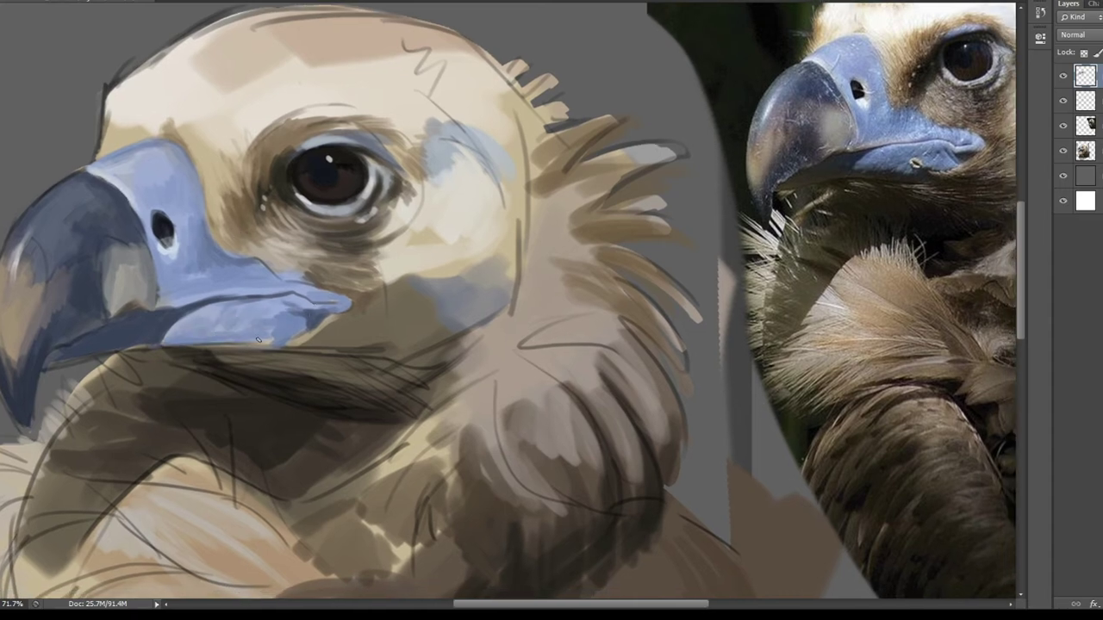
left_click_drag(129, 344, 289, 341)
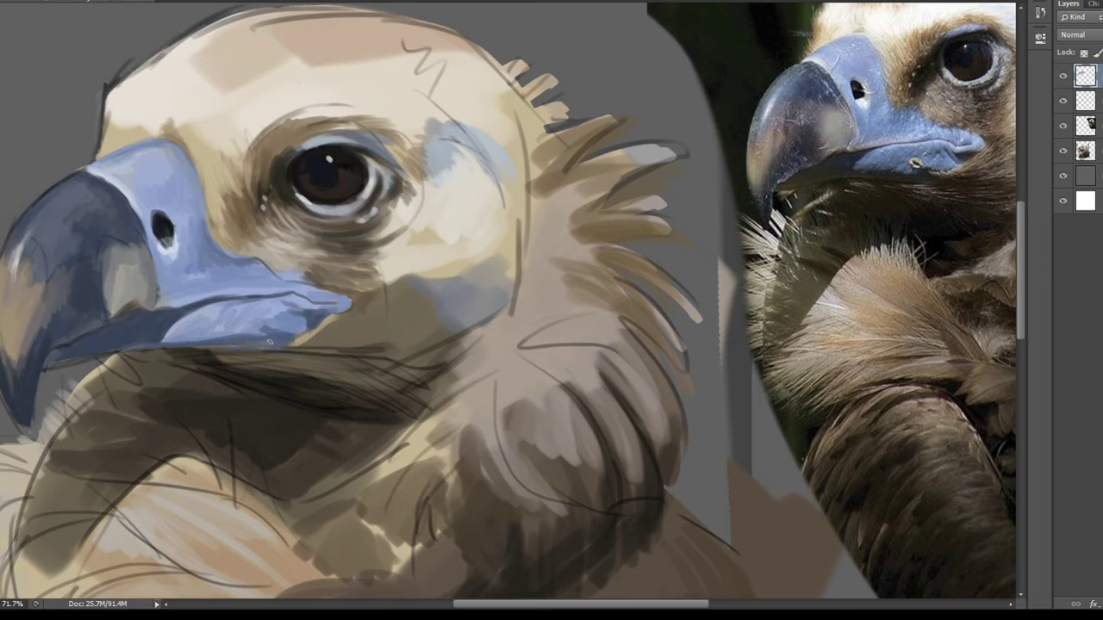
left_click_drag(170, 333, 289, 319)
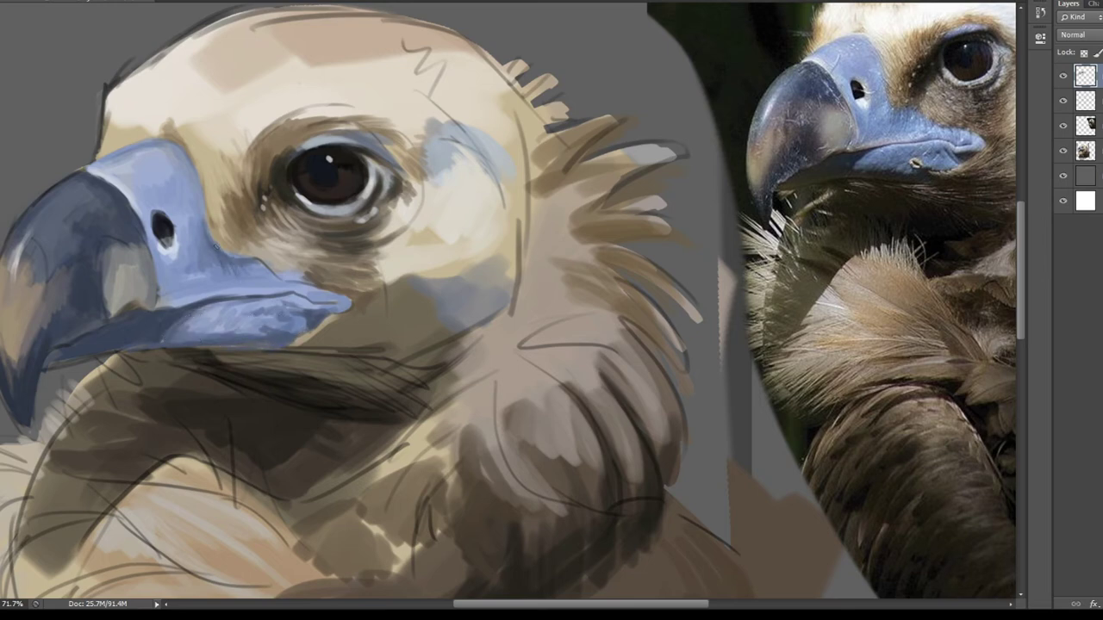
left_click_drag(212, 226, 250, 256)
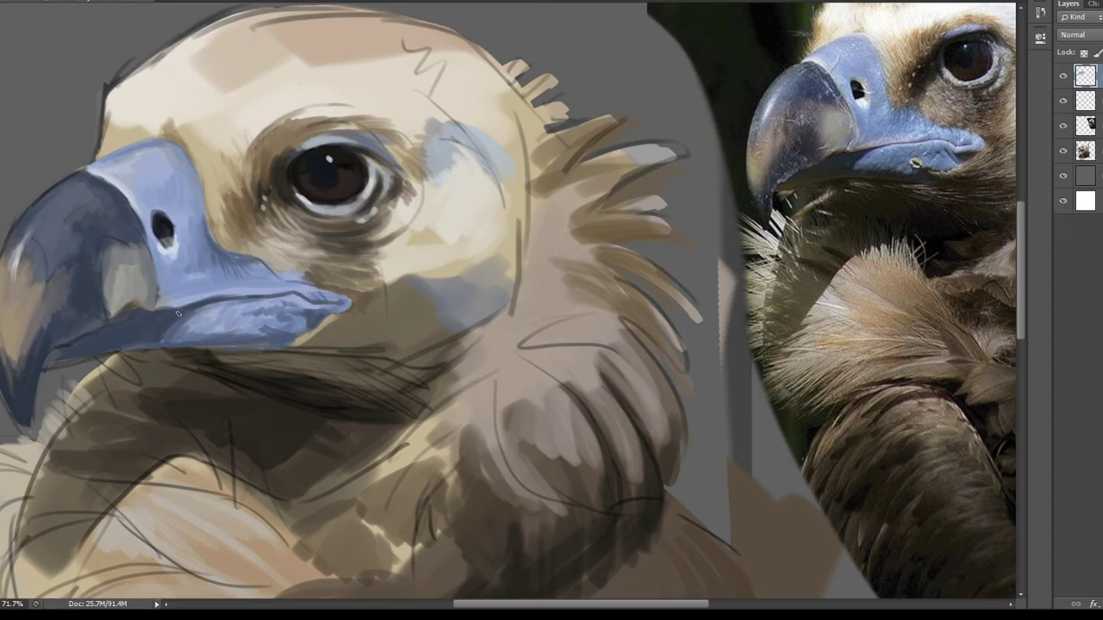
mouse_move(43, 362)
left_mouse_down()
mouse_move(103, 347)
mouse_move(159, 312)
left_mouse_up()
mouse_move(48, 366)
left_mouse_down()
mouse_move(211, 347)
mouse_move(186, 317)
left_mouse_up()
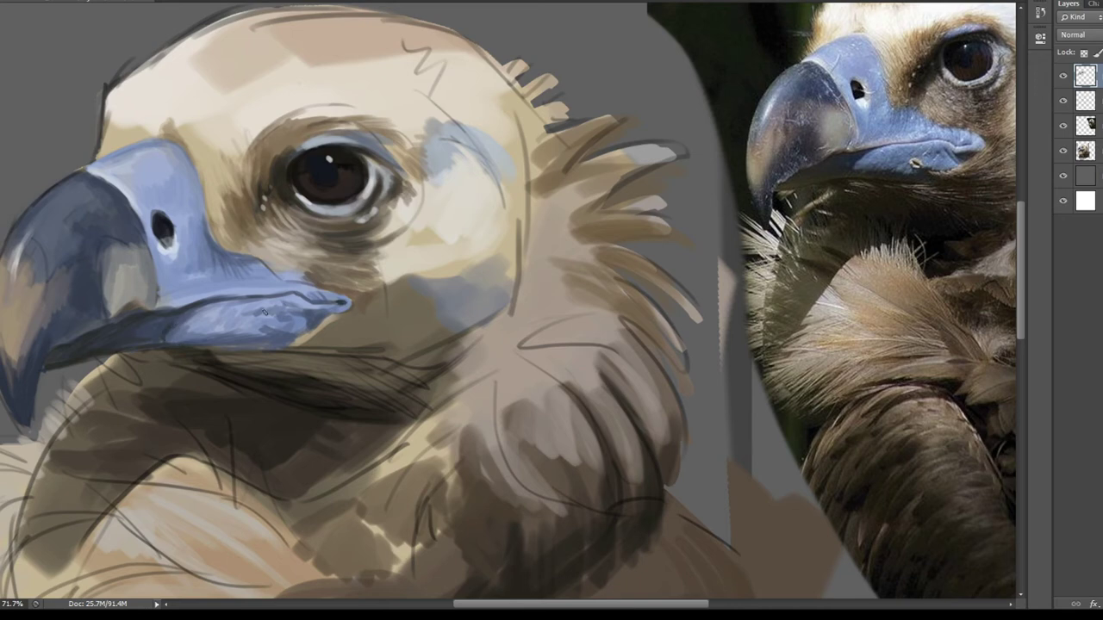
Frame the whole head and add feather strokes along its top.
left_click_drag(265, 312, 216, 384)
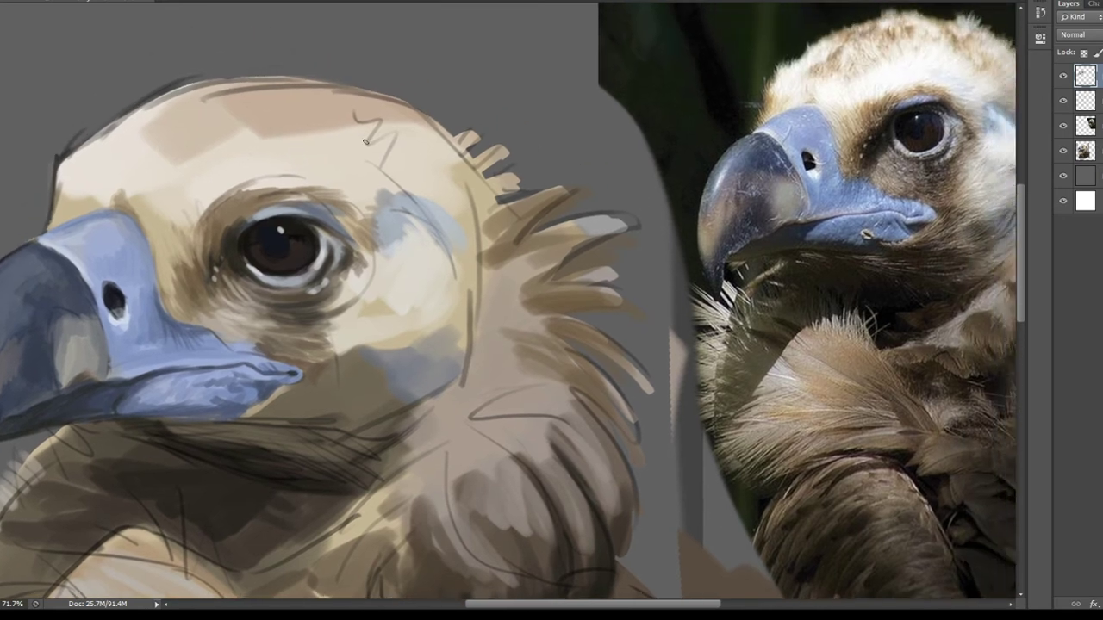
left_click_drag(412, 218, 442, 227)
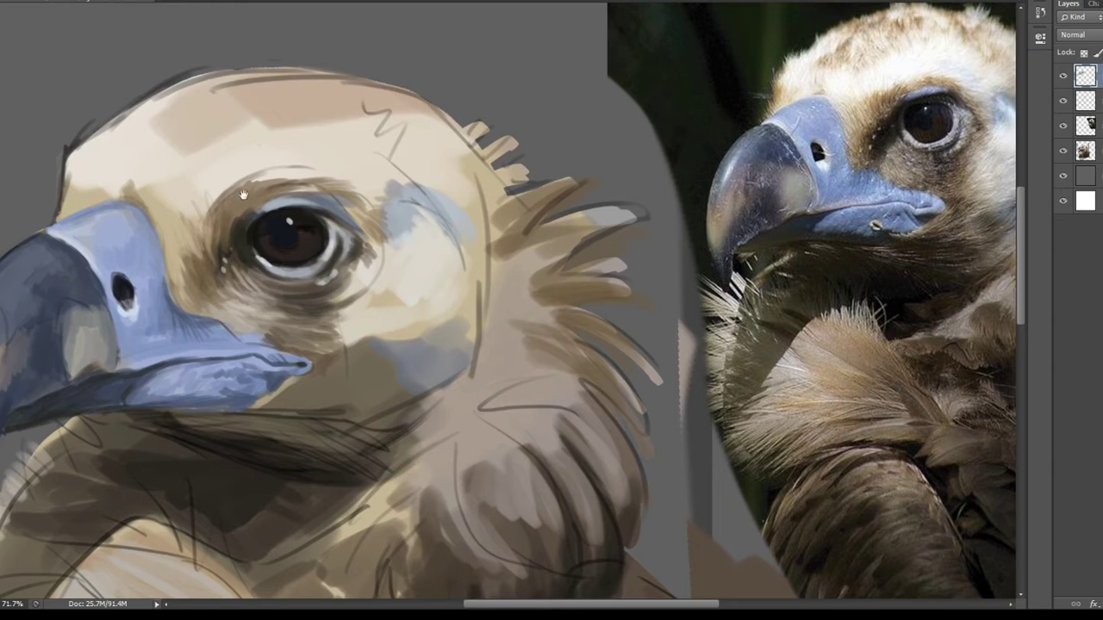
left_click_drag(244, 195, 282, 209)
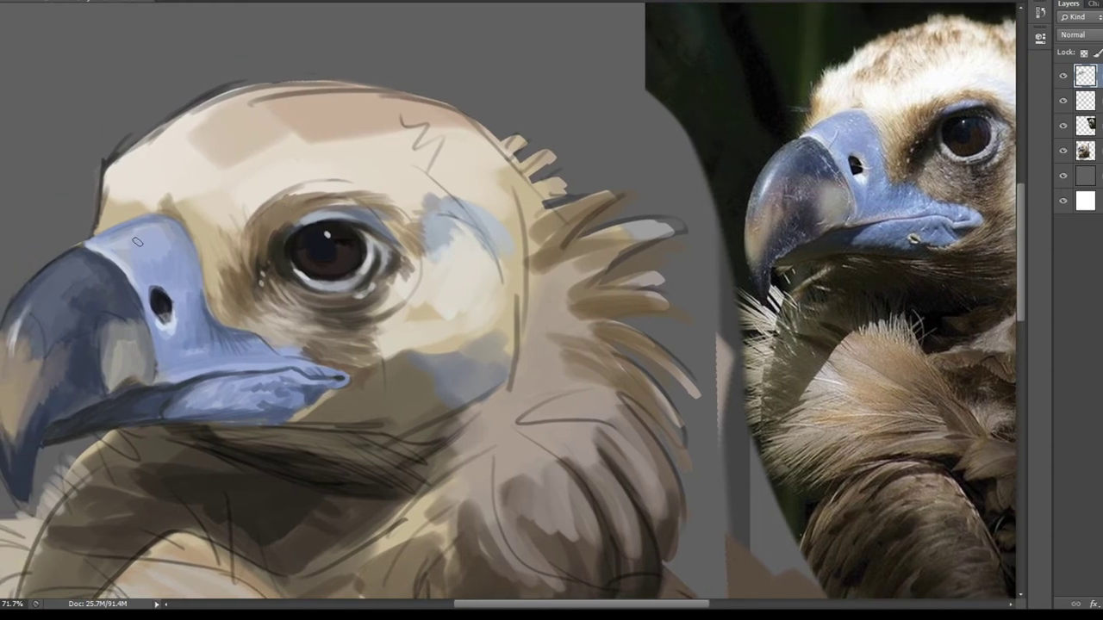
left_click_drag(325, 167, 315, 159)
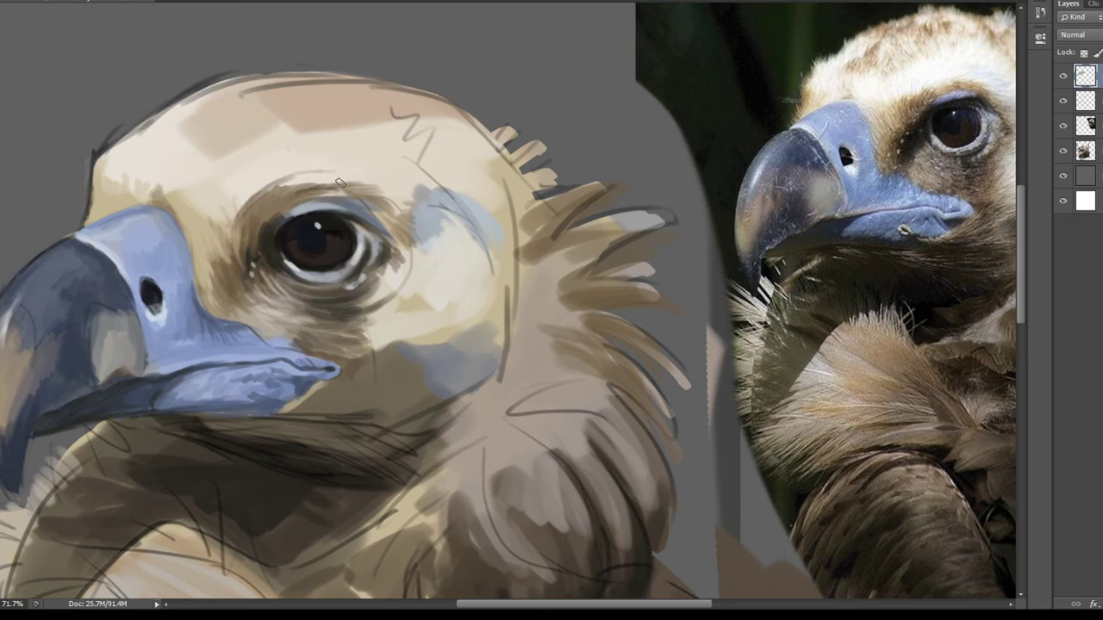
mouse_move(210, 131)
left_mouse_down()
mouse_move(263, 100)
mouse_move(267, 82)
left_mouse_up()
mouse_move(193, 100)
left_mouse_down()
mouse_move(271, 72)
mouse_move(401, 82)
left_mouse_up()
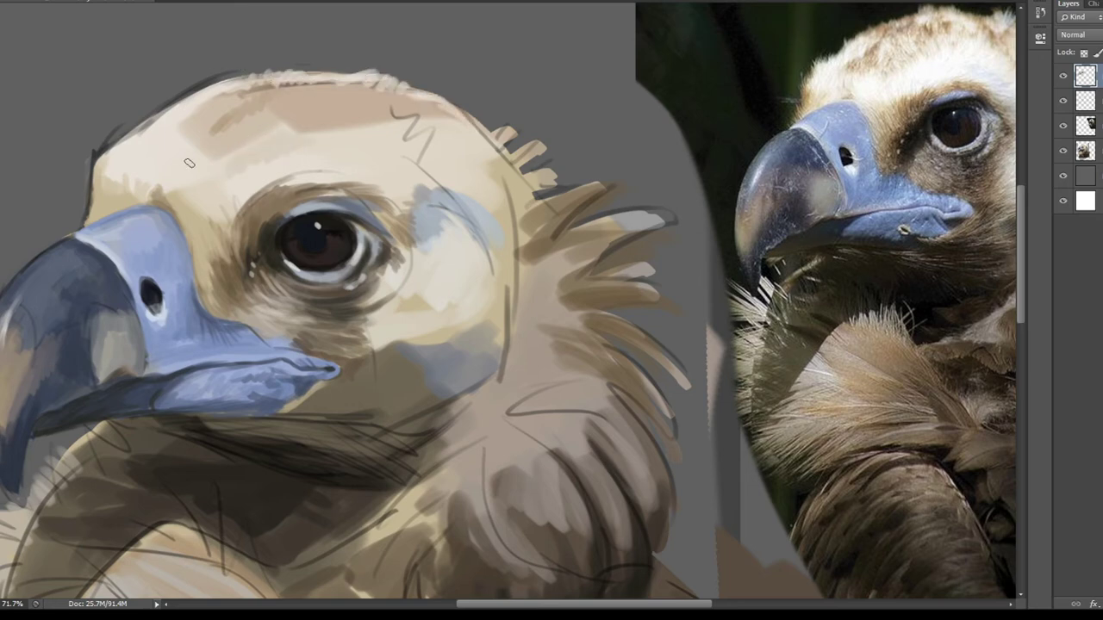
Tint the forehead tan, add cream strokes across it, and paint brown-tan crown feathers.
mouse_move(194, 136)
left_mouse_down()
mouse_move(157, 168)
mouse_move(259, 168)
left_mouse_up()
left_click_drag(224, 206, 190, 168)
left_click_drag(114, 190, 129, 170)
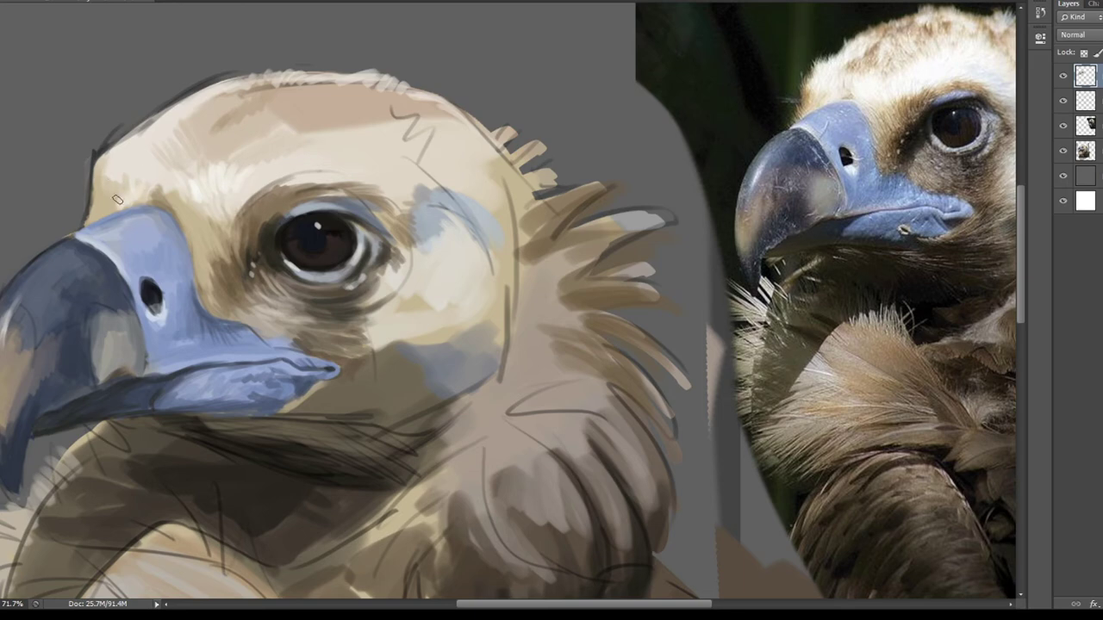
mouse_move(262, 155)
left_mouse_down()
mouse_move(380, 142)
mouse_move(280, 151)
mouse_move(237, 125)
mouse_move(349, 133)
left_mouse_up()
mouse_move(185, 172)
left_mouse_down()
mouse_move(155, 151)
mouse_move(270, 128)
mouse_move(405, 138)
mouse_move(375, 177)
mouse_move(327, 146)
mouse_move(384, 177)
mouse_move(358, 206)
mouse_move(396, 203)
left_mouse_up()
mouse_move(194, 160)
left_mouse_down()
mouse_move(305, 108)
mouse_move(413, 129)
mouse_move(478, 176)
left_mouse_up()
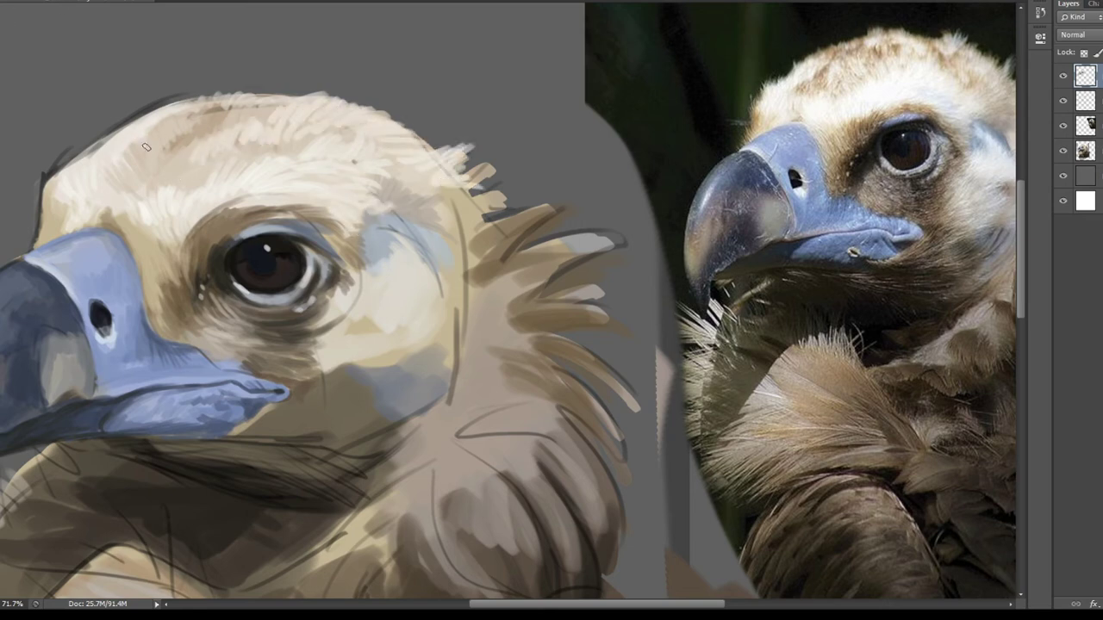
mouse_move(147, 147)
left_mouse_down()
mouse_move(207, 112)
mouse_move(138, 160)
mouse_move(276, 147)
mouse_move(315, 155)
left_mouse_up()
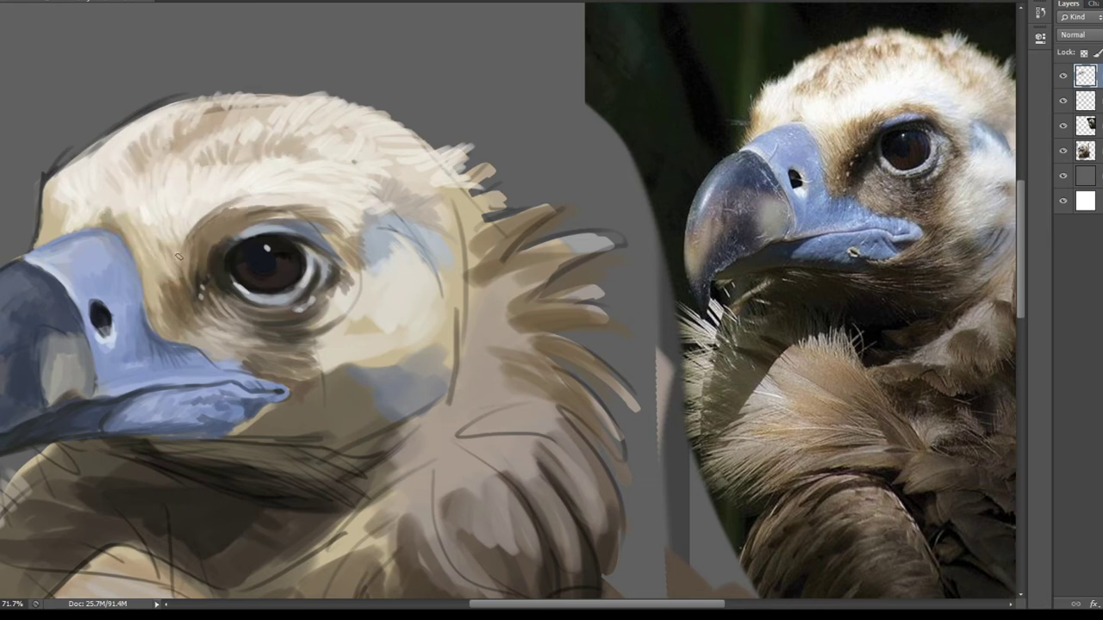
Reinforce the head's left outline, soften the forehead edge, and add darker forehead texture.
scroll(249, 169, "down", 1)
scroll(249, 169, "right", 1)
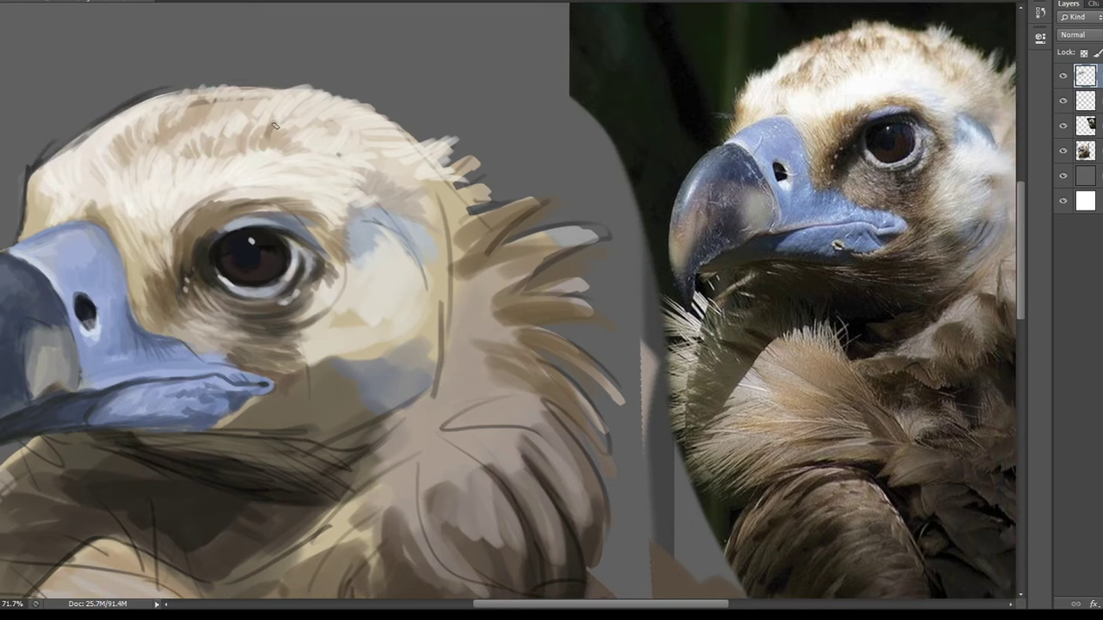
mouse_move(215, 115)
left_mouse_down()
mouse_move(258, 97)
mouse_move(250, 136)
mouse_move(140, 108)
mouse_move(197, 93)
mouse_move(90, 138)
left_mouse_up()
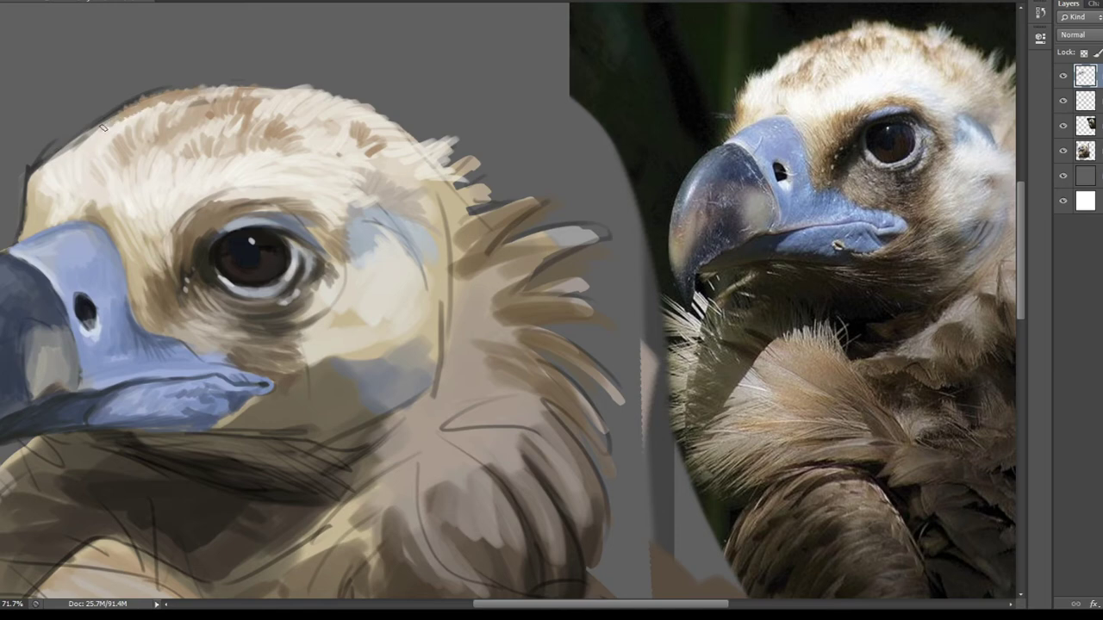
scroll(156, 202, "left", 2)
left_click_drag(66, 219, 76, 176)
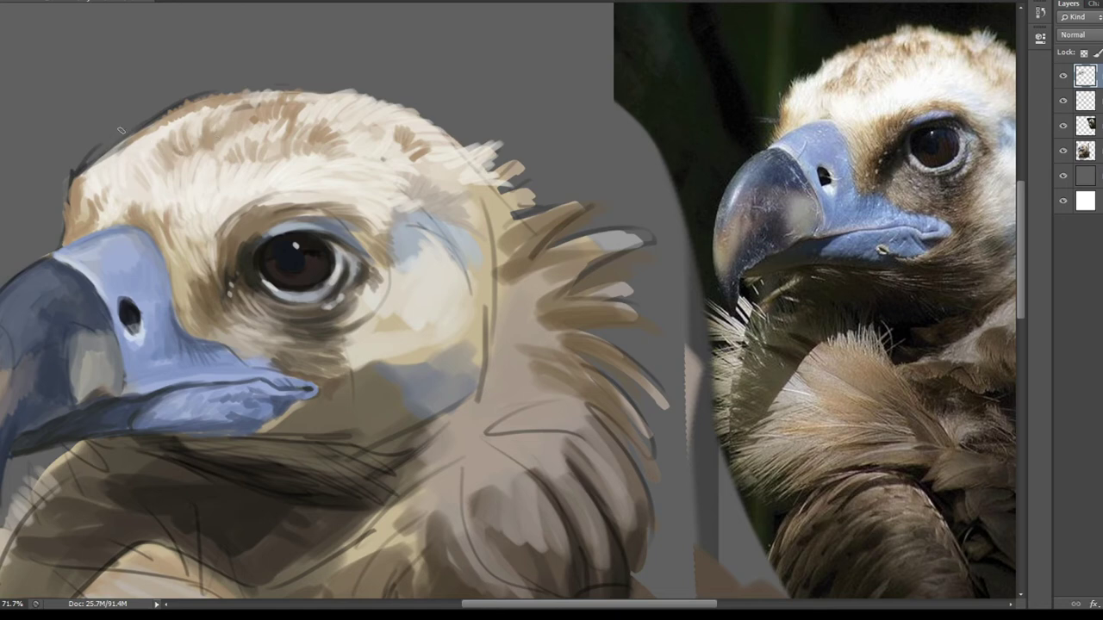
left_click_drag(73, 175, 165, 119)
mouse_move(154, 160)
left_mouse_down()
mouse_move(176, 137)
mouse_move(254, 109)
left_mouse_up()
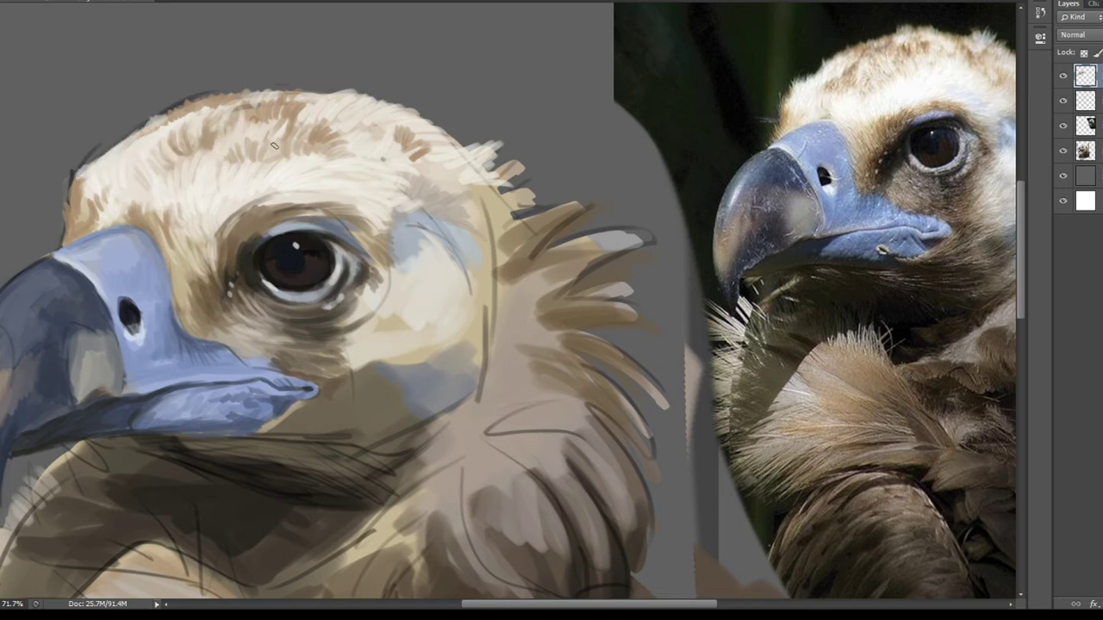
left_click_drag(275, 147, 264, 140)
mouse_move(326, 119)
left_mouse_down()
mouse_move(355, 93)
mouse_move(349, 147)
left_mouse_up()
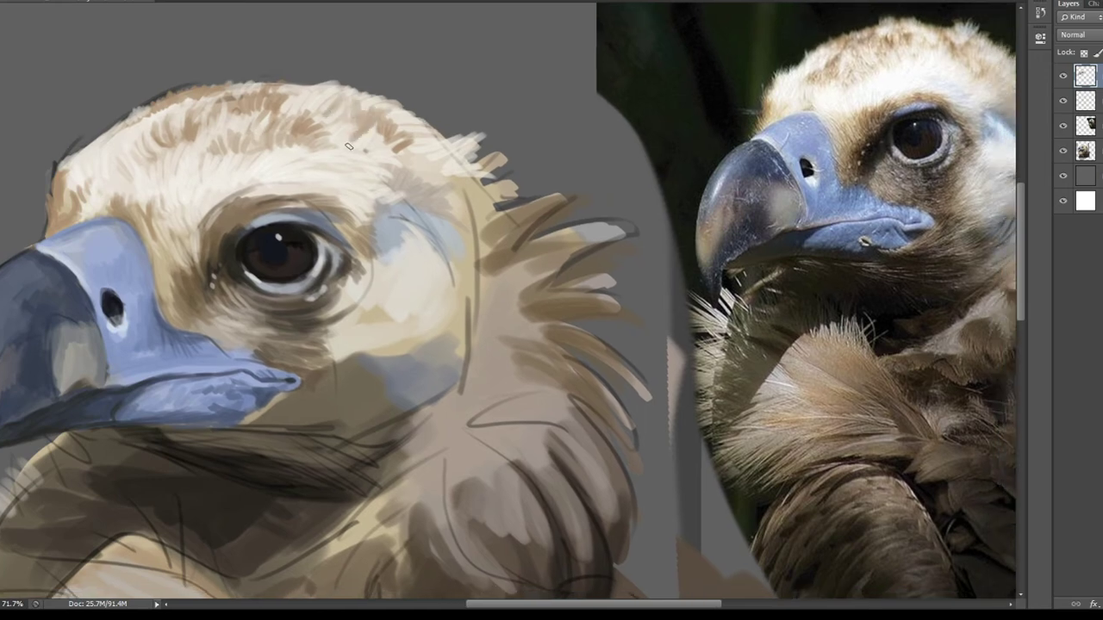
Blend the blue-grey skin around the eye and darken the patch below it.
left_click_drag(435, 225, 316, 192)
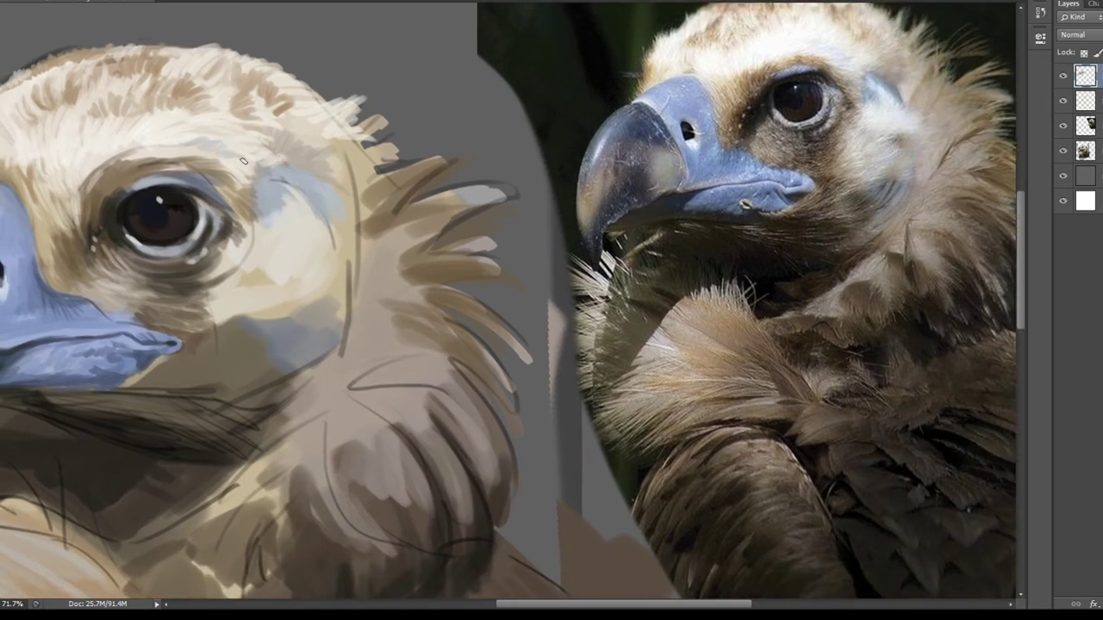
scroll(207, 160, "down", 3)
scroll(235, 226, "up", 3)
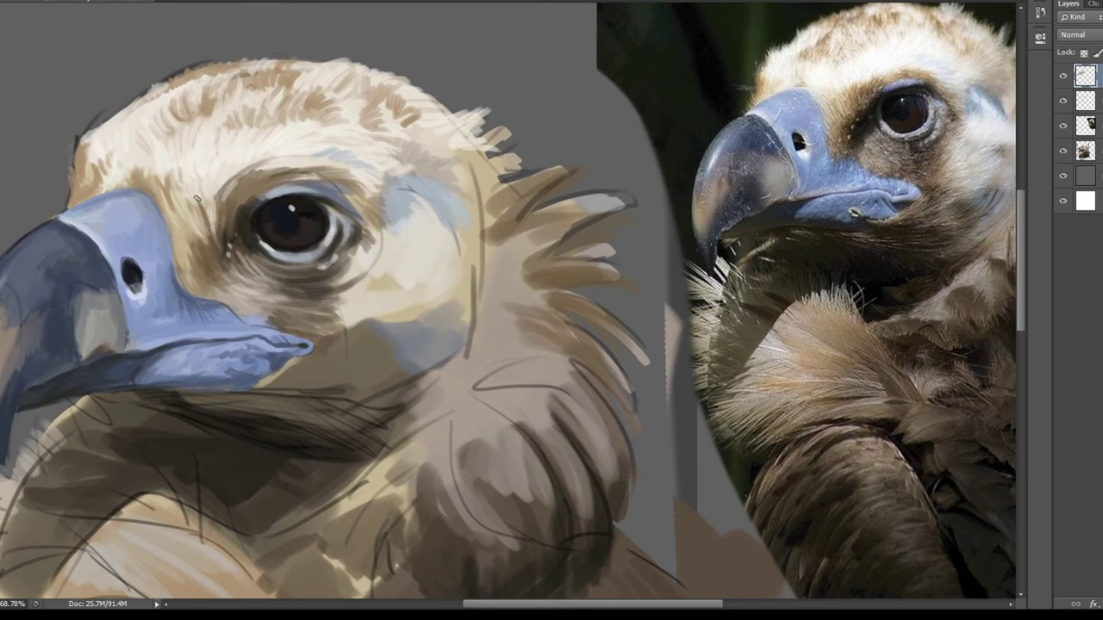
left_click_drag(466, 145, 425, 128)
mouse_move(397, 206)
left_mouse_down()
mouse_move(383, 177)
mouse_move(412, 224)
left_mouse_up()
left_click_drag(345, 205, 370, 181)
mouse_move(352, 317)
left_mouse_down()
mouse_move(392, 336)
mouse_move(410, 320)
mouse_move(349, 366)
mouse_move(349, 349)
left_mouse_up()
Add cream highlights around the eye, on the top-right feather tips, and on the neck.
mouse_move(335, 275)
left_mouse_down()
mouse_move(375, 299)
mouse_move(414, 285)
mouse_move(422, 297)
left_mouse_up()
left_click_drag(358, 211, 413, 229)
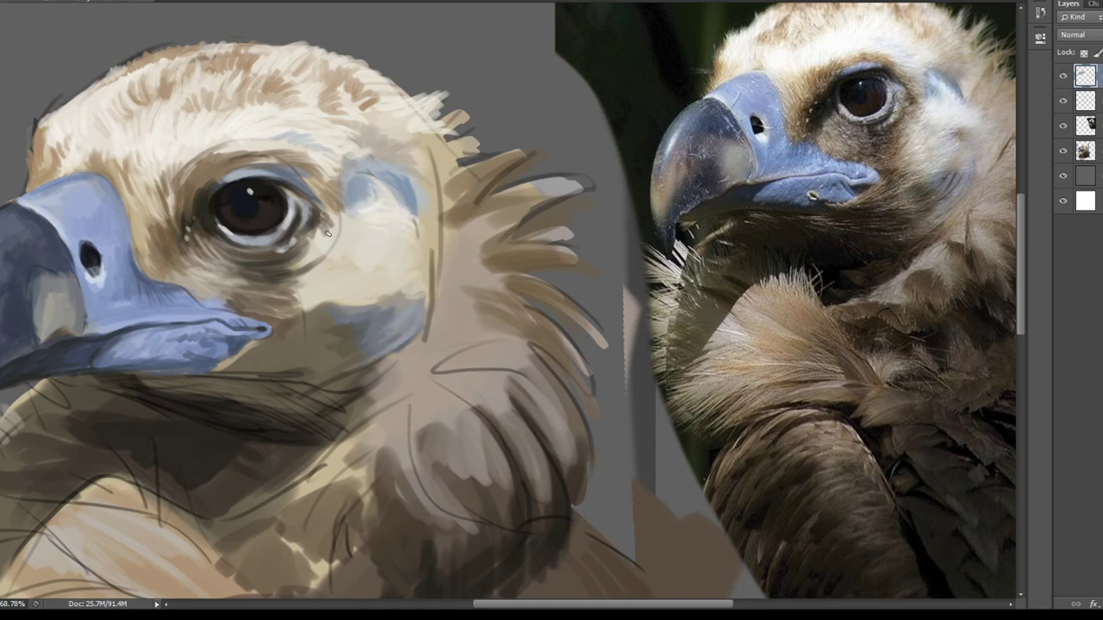
left_click_drag(327, 243, 351, 217)
mouse_move(426, 136)
left_mouse_down()
mouse_move(405, 164)
mouse_move(457, 138)
mouse_move(493, 160)
left_mouse_up()
left_click_drag(455, 116, 457, 137)
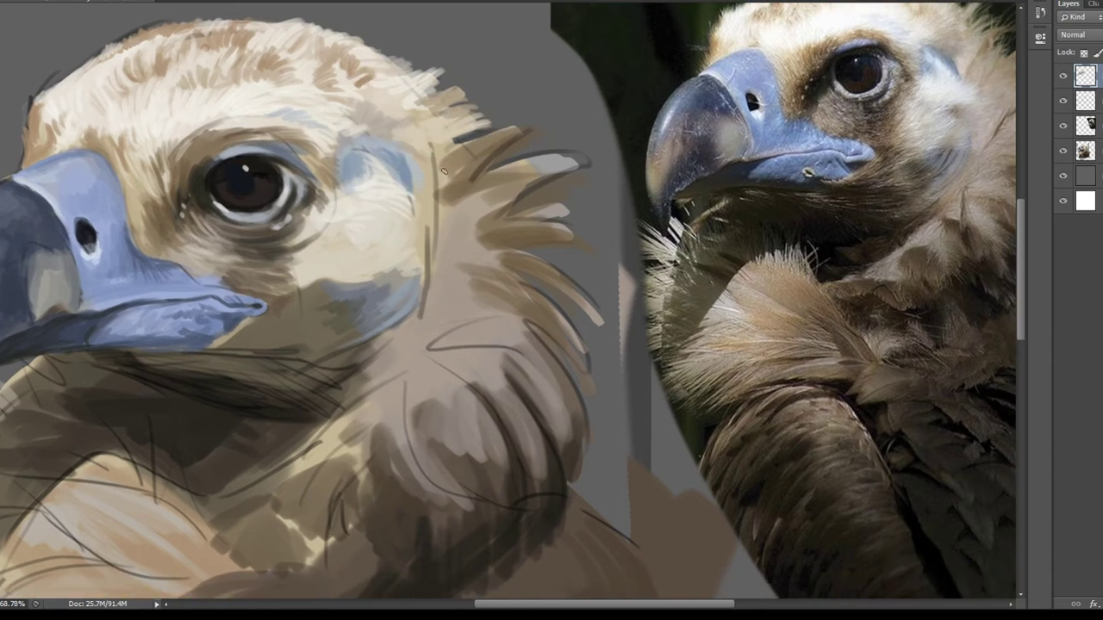
left_click_drag(423, 192, 397, 183)
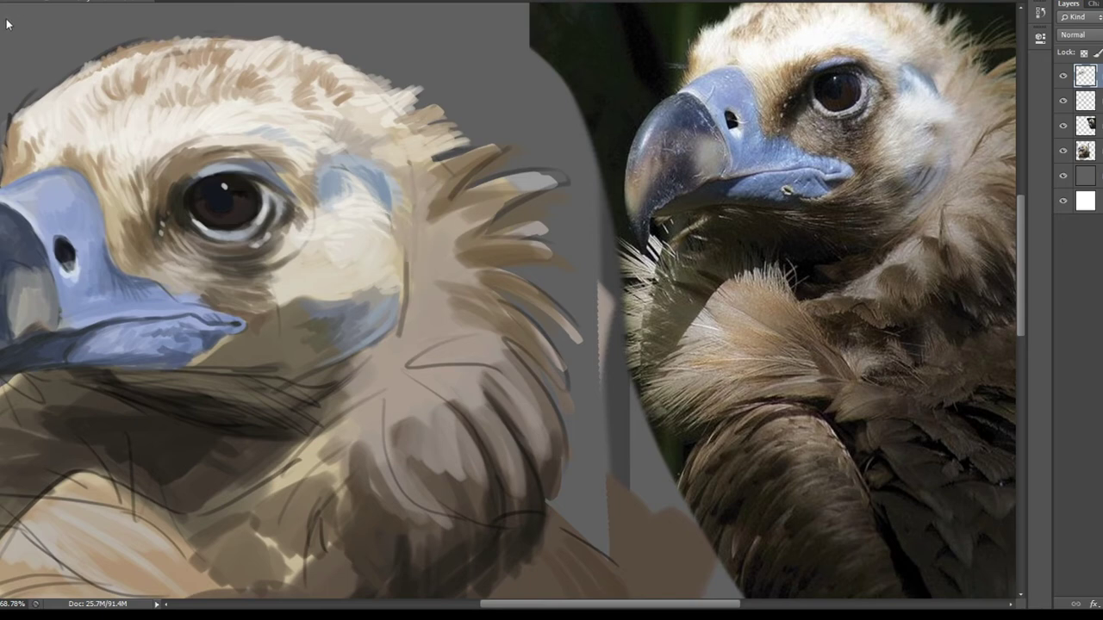
left_click_drag(407, 260, 419, 288)
mouse_move(438, 214)
left_mouse_down()
mouse_move(403, 252)
mouse_move(419, 279)
mouse_move(431, 239)
left_mouse_up()
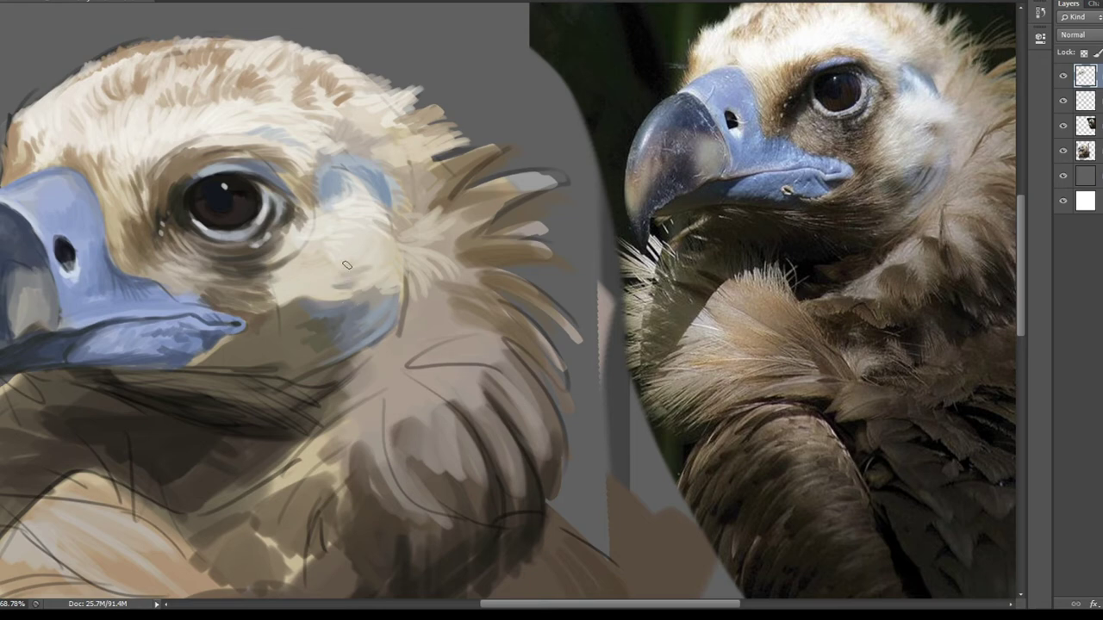
Build up and deepen the shadow under the beak.
left_click_drag(364, 300, 399, 273)
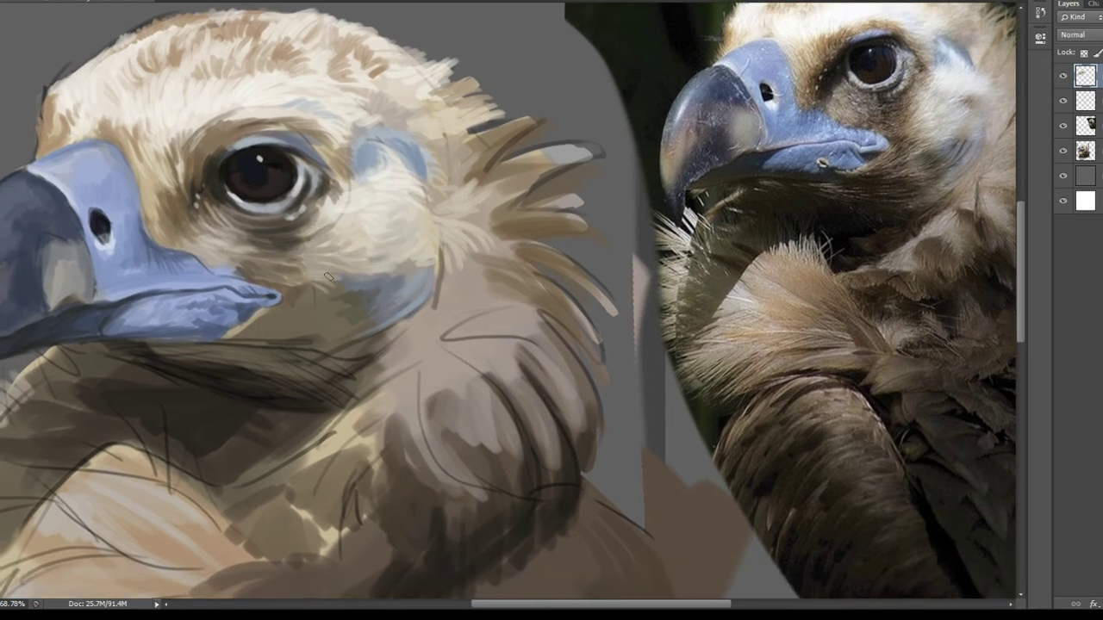
mouse_move(253, 332)
left_mouse_down()
mouse_move(306, 320)
mouse_move(349, 343)
left_mouse_up()
mouse_move(293, 302)
left_mouse_down()
mouse_move(355, 312)
mouse_move(344, 357)
left_mouse_up()
mouse_move(259, 332)
left_mouse_down()
mouse_move(220, 327)
mouse_move(336, 320)
mouse_move(358, 366)
mouse_move(305, 355)
left_mouse_up()
left_click_drag(370, 257, 336, 274)
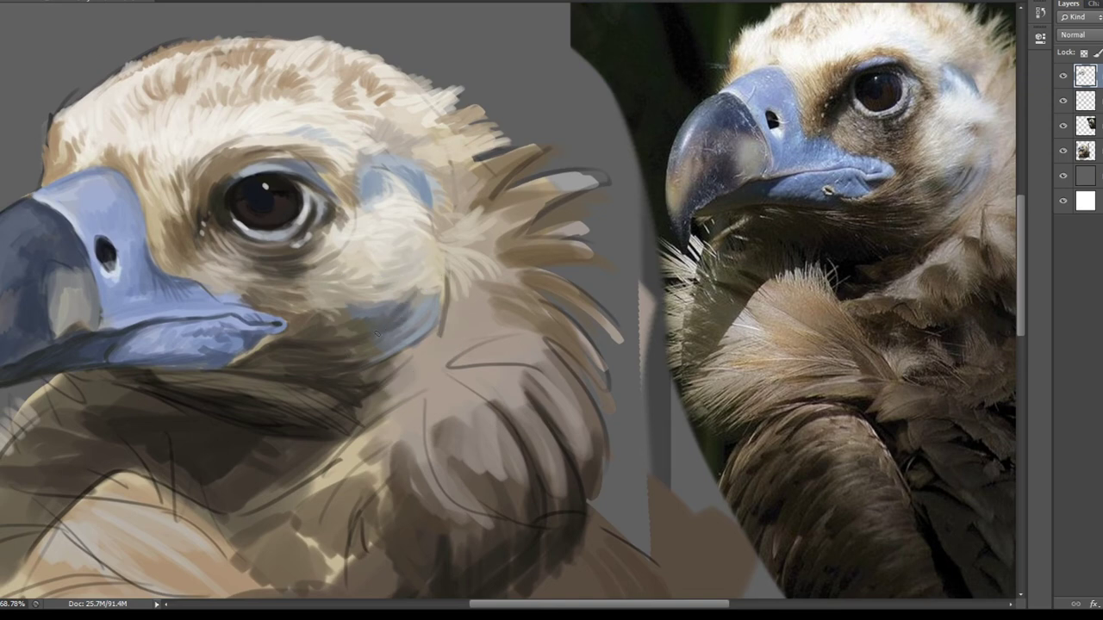
Sample a dark colour near the eye and stroke a small dark accent at its corner.
left_click(431, 184, "alt")
left_click(333, 209, "alt")
left_click_drag(338, 219, 339, 234)
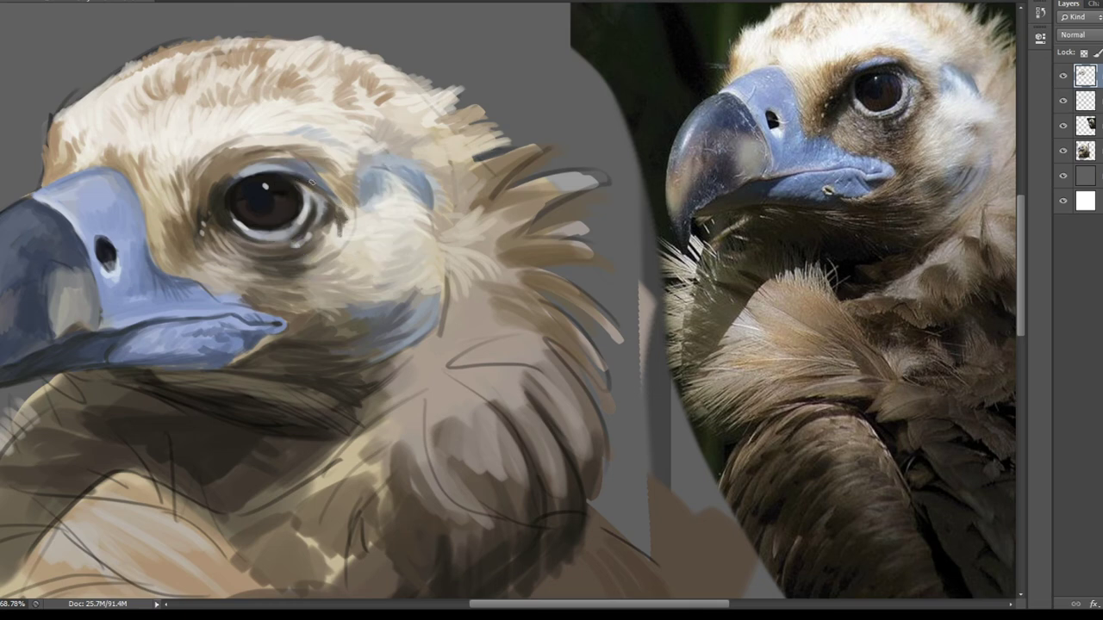
Add darker marks left of the eye and along the lower eyelid, resampling eye colours.
left_click(197, 225, "alt")
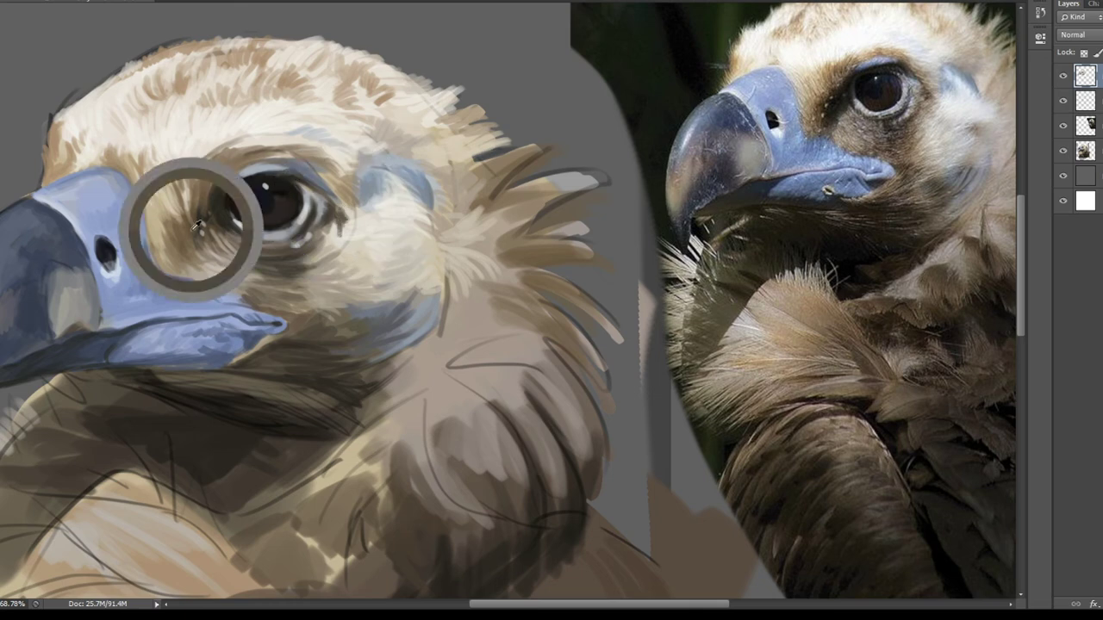
left_click_drag(177, 217, 164, 261)
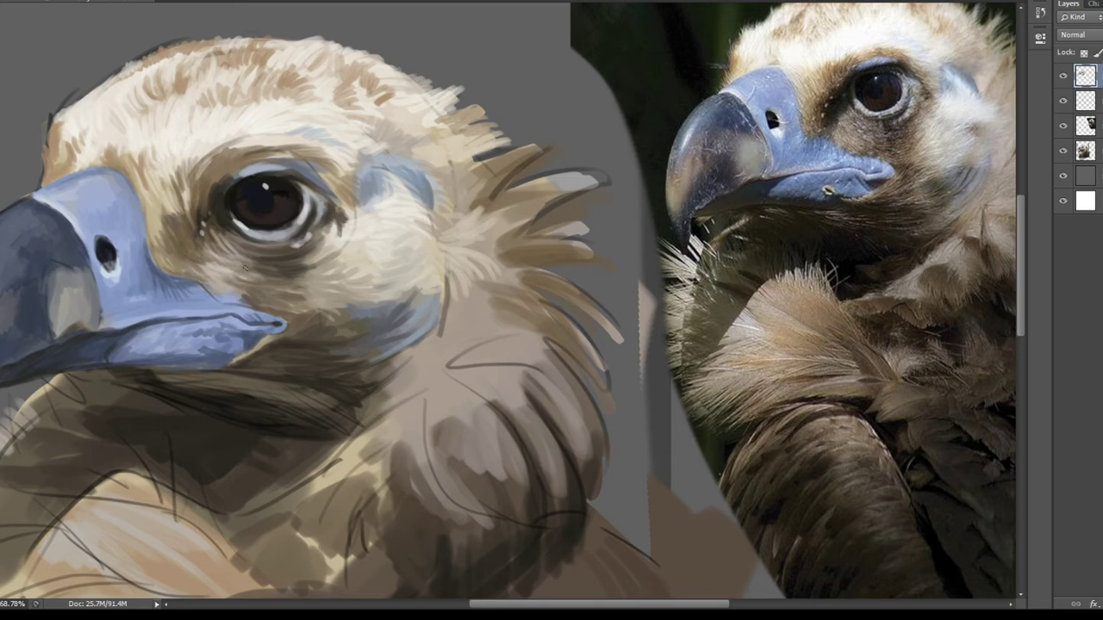
mouse_move(219, 227)
left_mouse_down()
mouse_move(183, 245)
mouse_move(191, 260)
left_mouse_up()
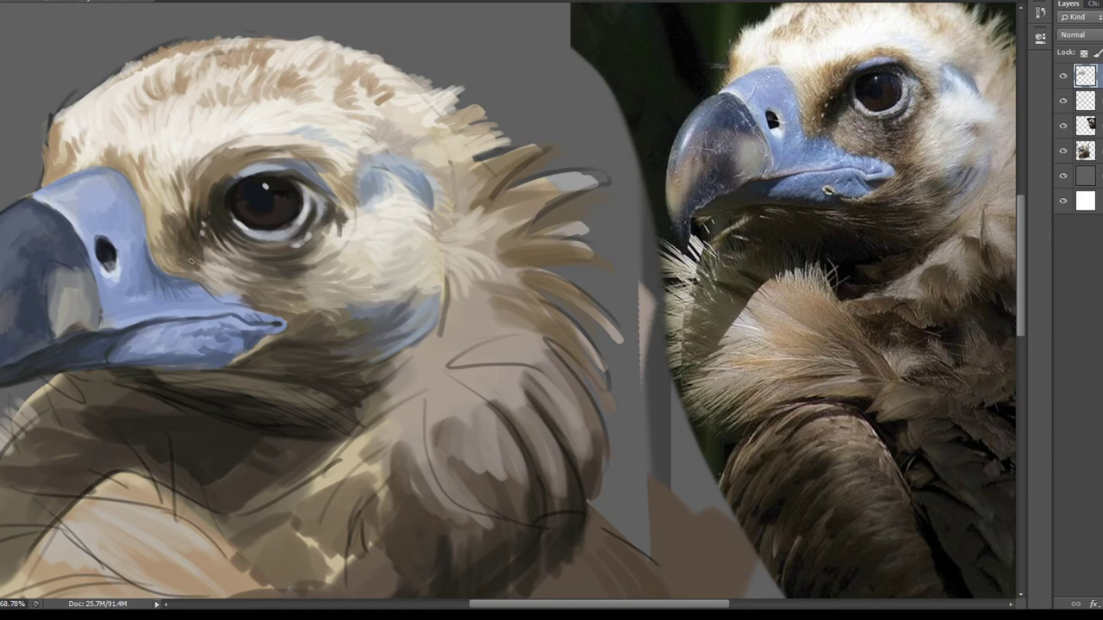
left_click(887, 78, "alt")
left_click(332, 191, "alt")
left_click_drag(445, 256, 480, 265)
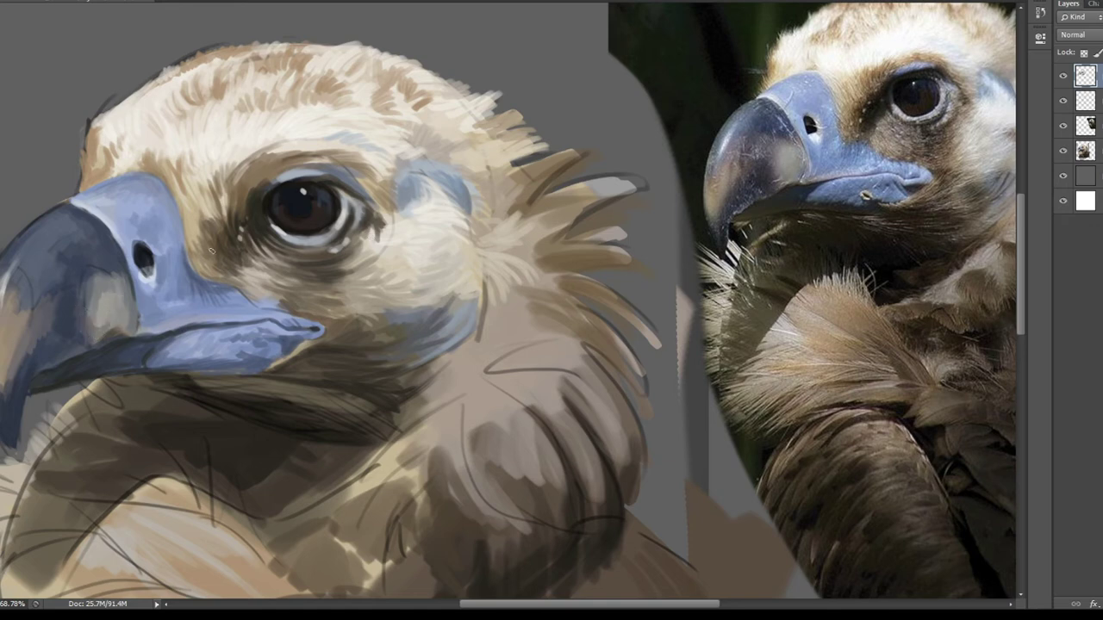
Add a faint lower-beak highlight, then paint dark shadow under the beak and across the throat.
scroll(211, 250, "down", 1)
scroll(211, 250, "left", 3)
left_click_drag(96, 287, 90, 311)
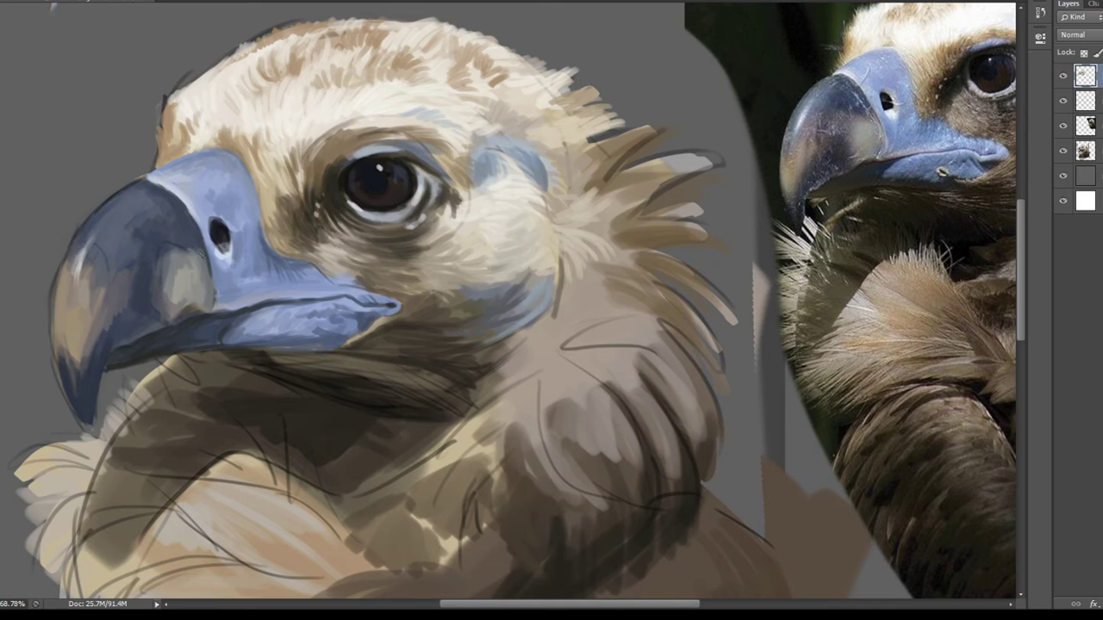
left_click_drag(311, 274, 251, 320)
mouse_move(222, 103)
left_mouse_down()
mouse_move(160, 148)
mouse_move(152, 5)
left_mouse_up()
left_click_drag(155, 309, 233, 316)
left_click_drag(250, 367, 311, 328)
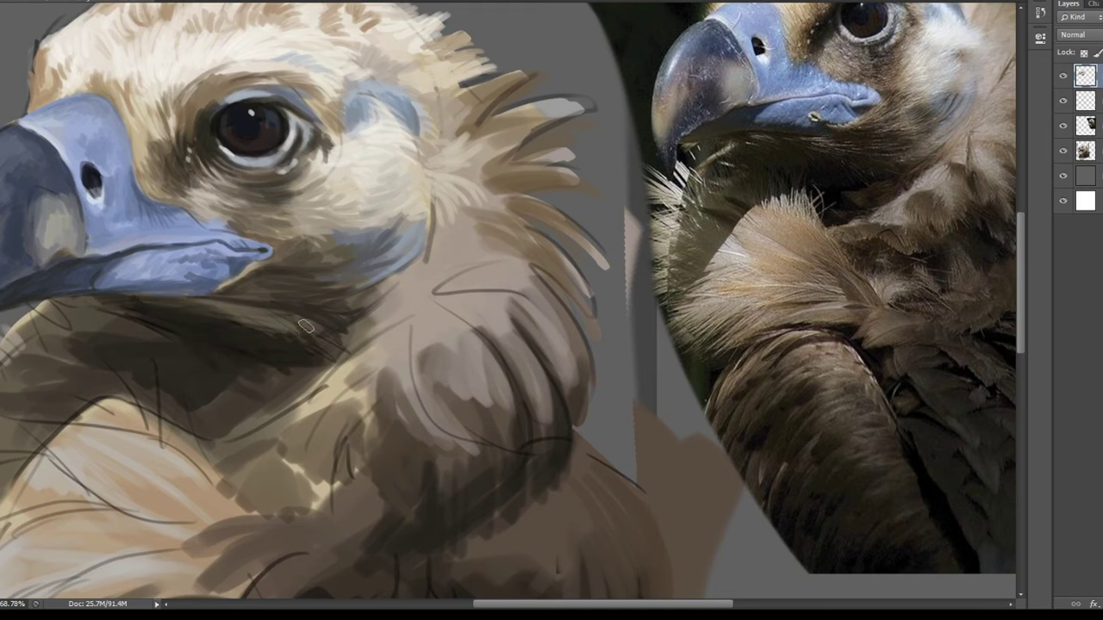
mouse_move(138, 302)
left_mouse_down()
mouse_move(74, 314)
mouse_move(120, 335)
left_mouse_up()
scroll(120, 334, "down", 5)
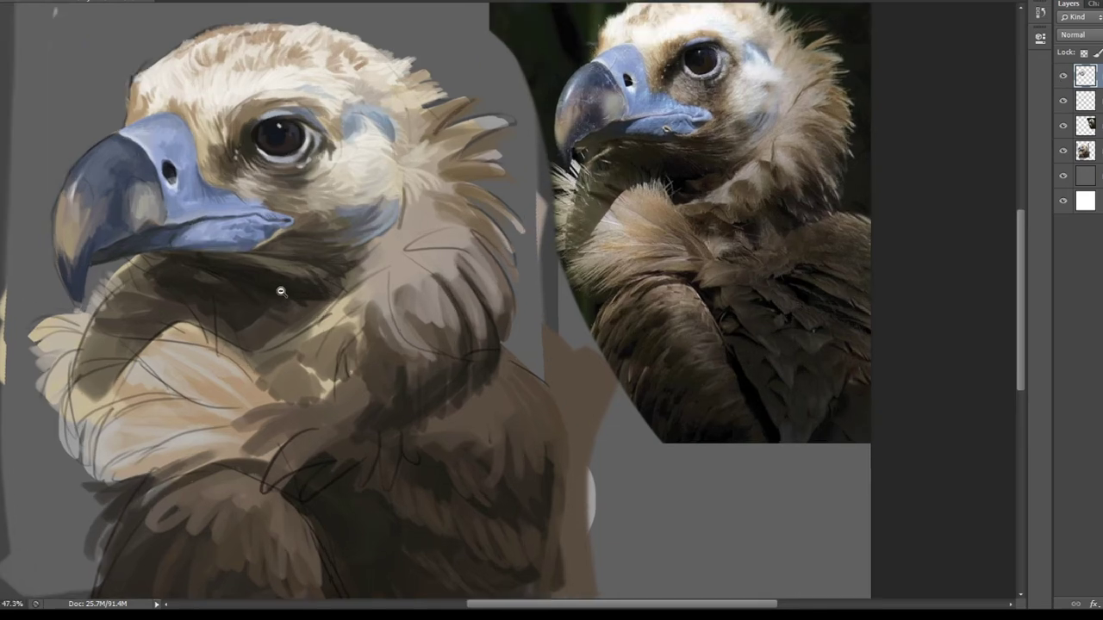
scroll(69, 326, "up", 2)
On the second layer, paint light feather strokes over the chest ruff and right edges.
left_click(1063, 102)
left_click(1064, 104)
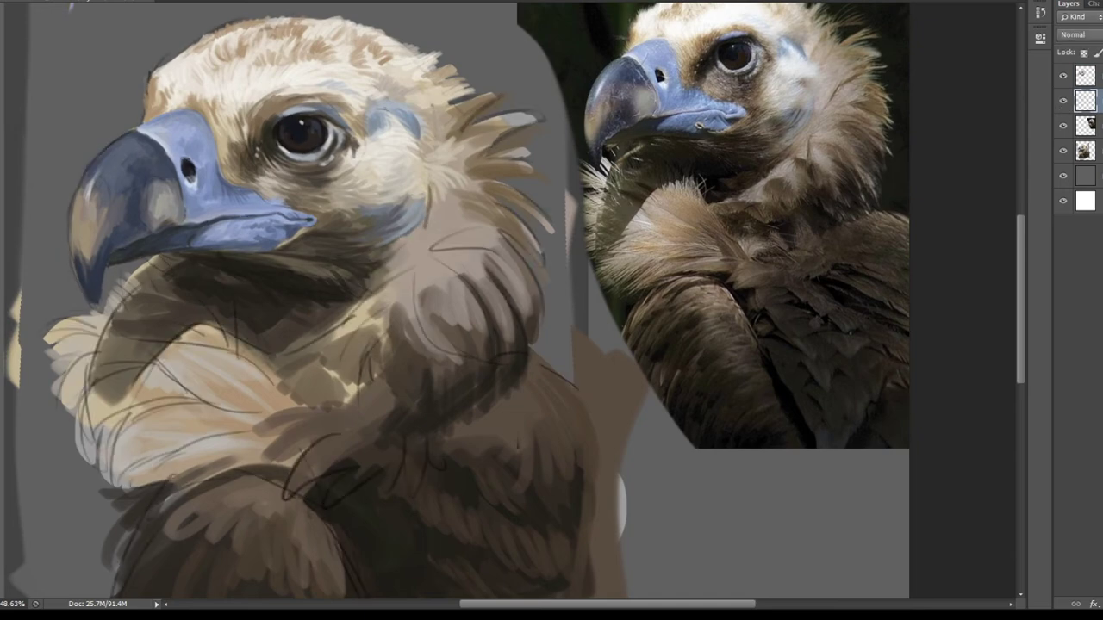
left_click_drag(60, 319, 108, 405)
left_click_drag(146, 328, 245, 379)
left_click_drag(129, 405, 71, 459)
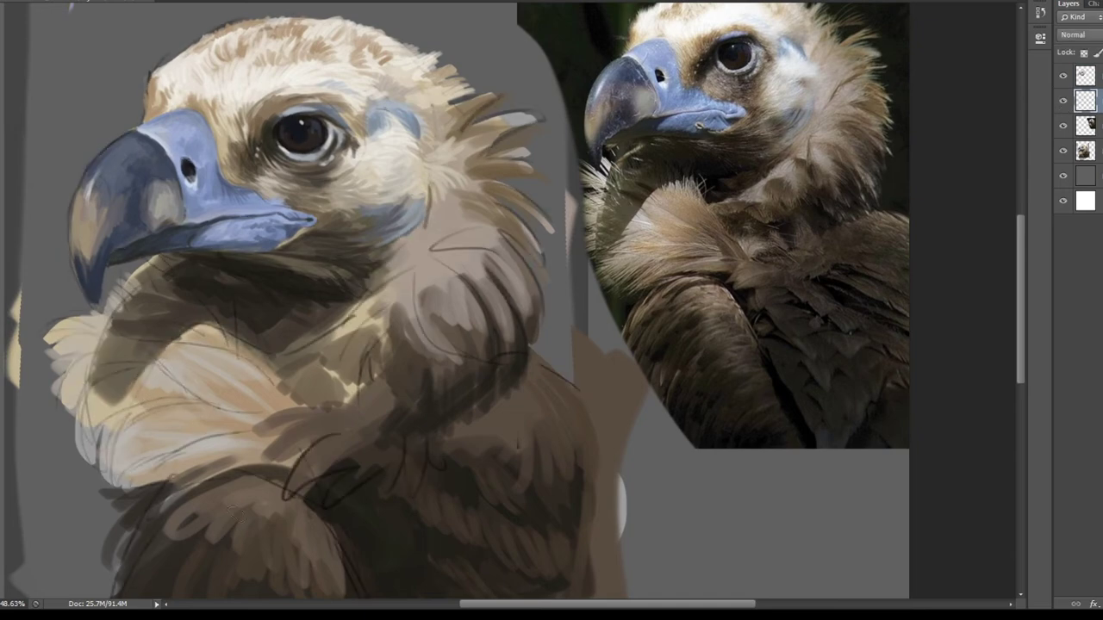
left_click_drag(284, 496, 338, 439)
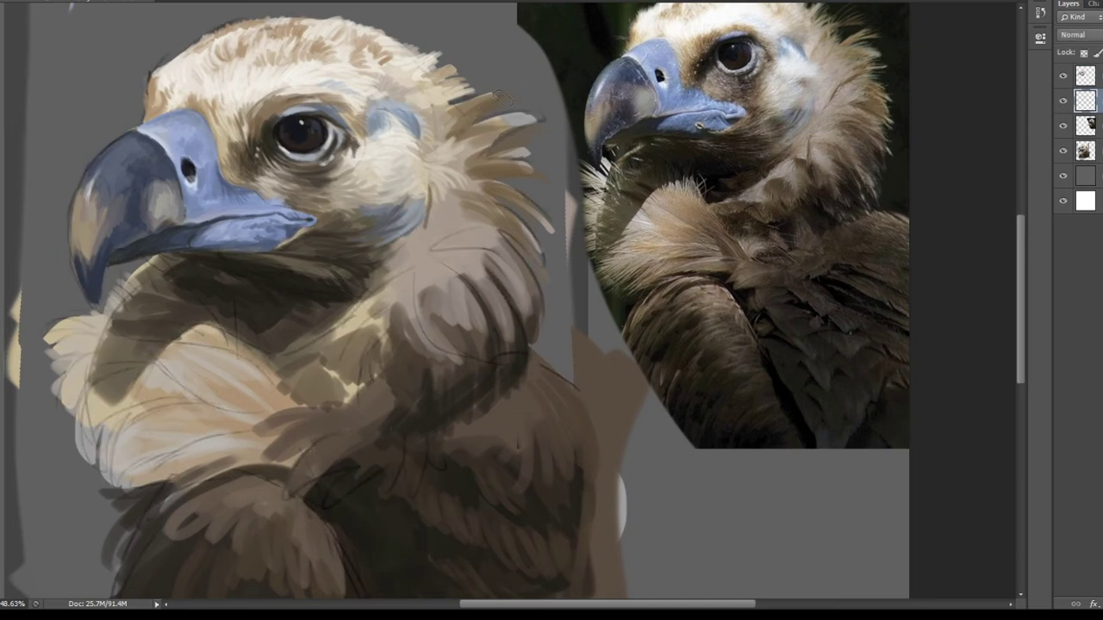
left_click_drag(484, 155, 542, 119)
left_click_drag(507, 263, 544, 205)
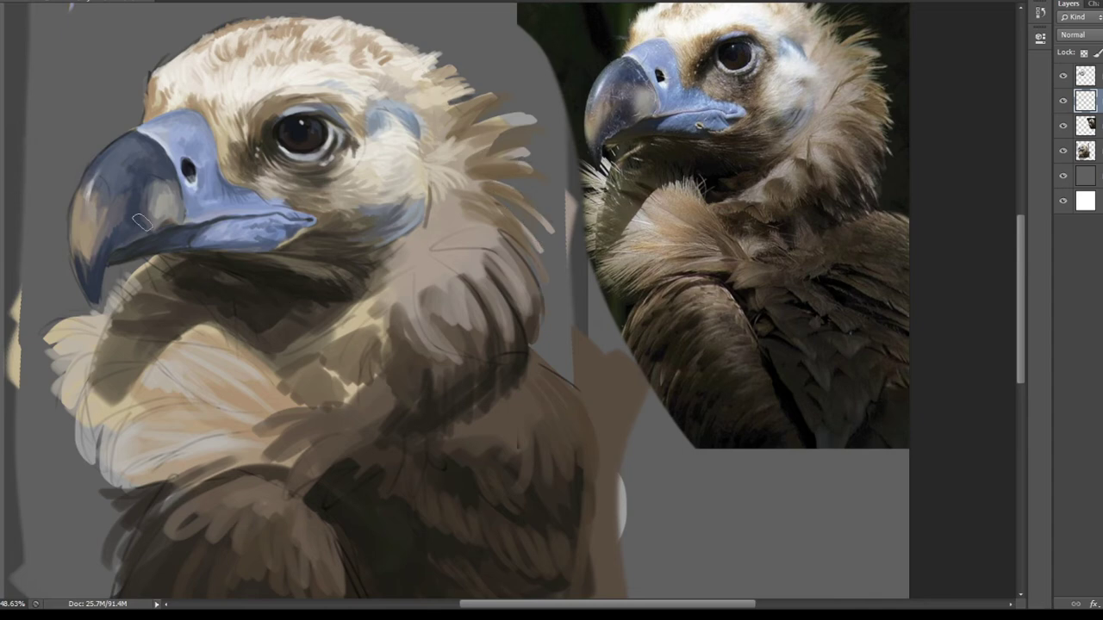
On the top layer, paint dark brown feathers across and down the neck ruff.
left_click(1071, 76)
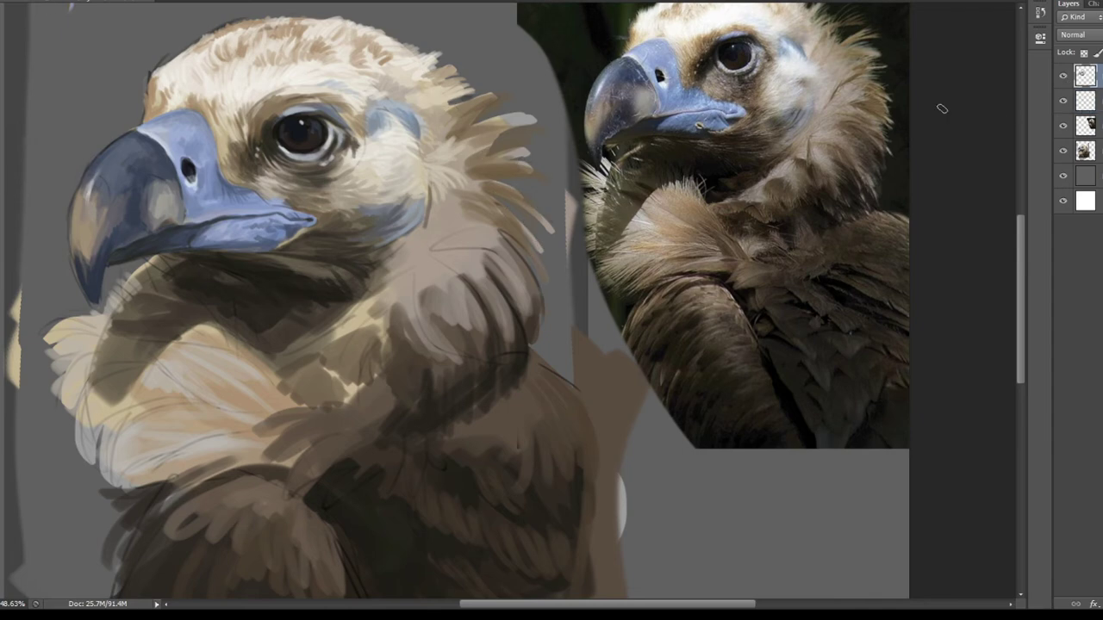
mouse_move(489, 300)
left_mouse_down()
mouse_move(498, 334)
mouse_move(452, 341)
left_mouse_up()
mouse_move(457, 272)
left_mouse_down()
mouse_move(423, 332)
mouse_move(378, 330)
mouse_move(436, 360)
left_mouse_up()
mouse_move(390, 331)
left_mouse_down()
mouse_move(427, 388)
mouse_move(426, 410)
left_mouse_up()
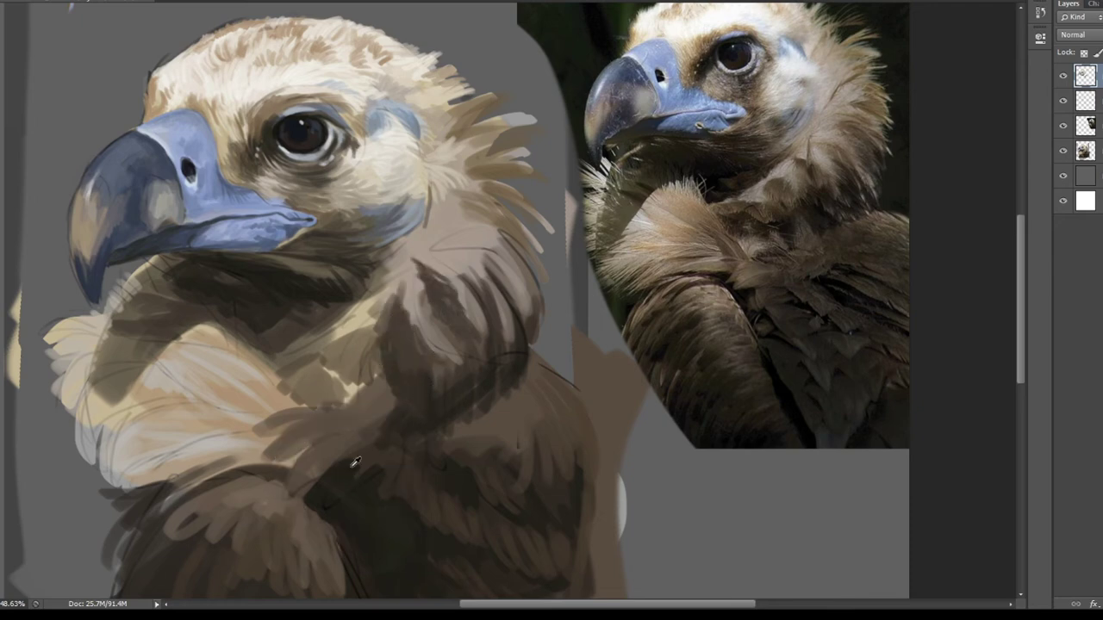
mouse_move(397, 362)
left_mouse_down()
mouse_move(440, 412)
mouse_move(500, 439)
left_mouse_up()
left_click_drag(508, 328, 487, 430)
mouse_move(530, 291)
left_mouse_down()
mouse_move(543, 363)
mouse_move(568, 389)
mouse_move(530, 486)
mouse_move(508, 460)
mouse_move(508, 508)
left_mouse_up()
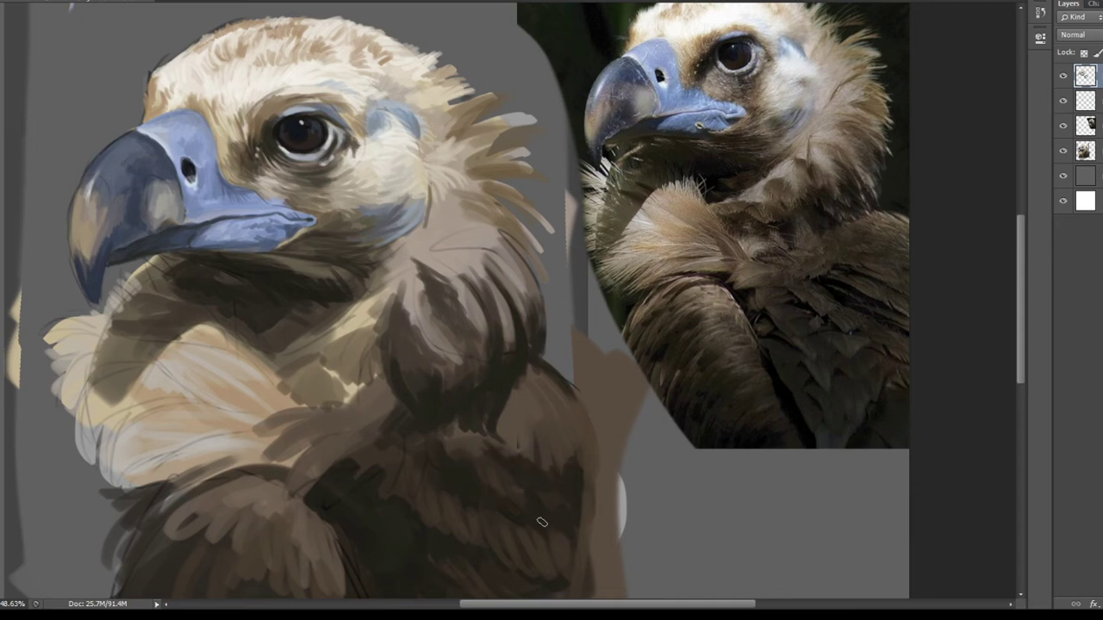
left_click_drag(440, 444, 542, 522)
left_click_drag(399, 372, 400, 395)
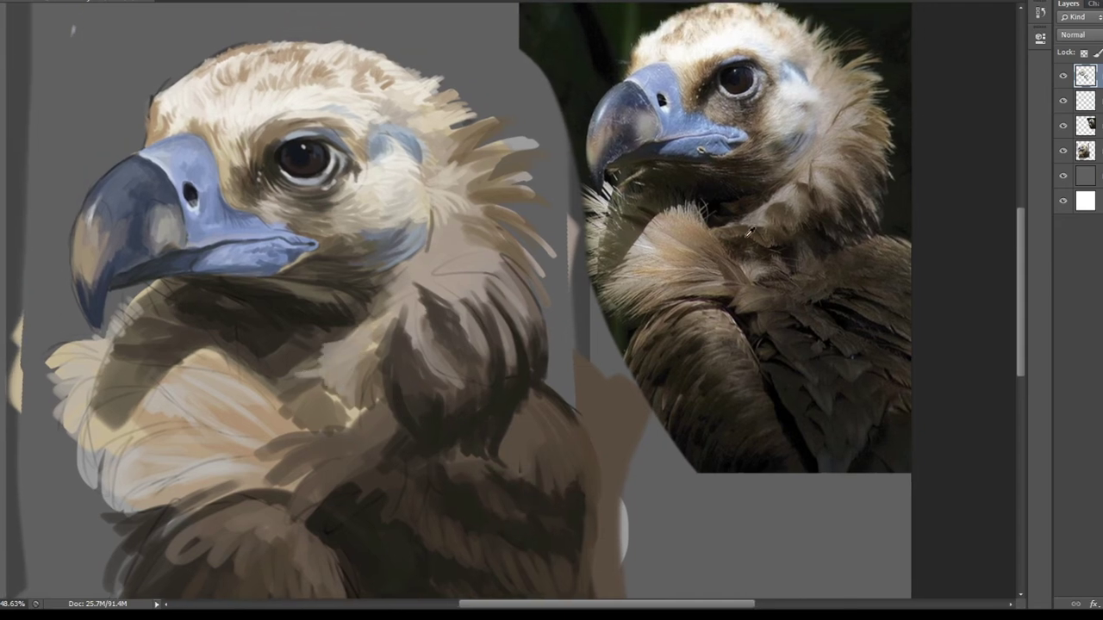
mouse_move(296, 405)
left_mouse_down()
mouse_move(366, 383)
mouse_move(355, 379)
left_mouse_up()
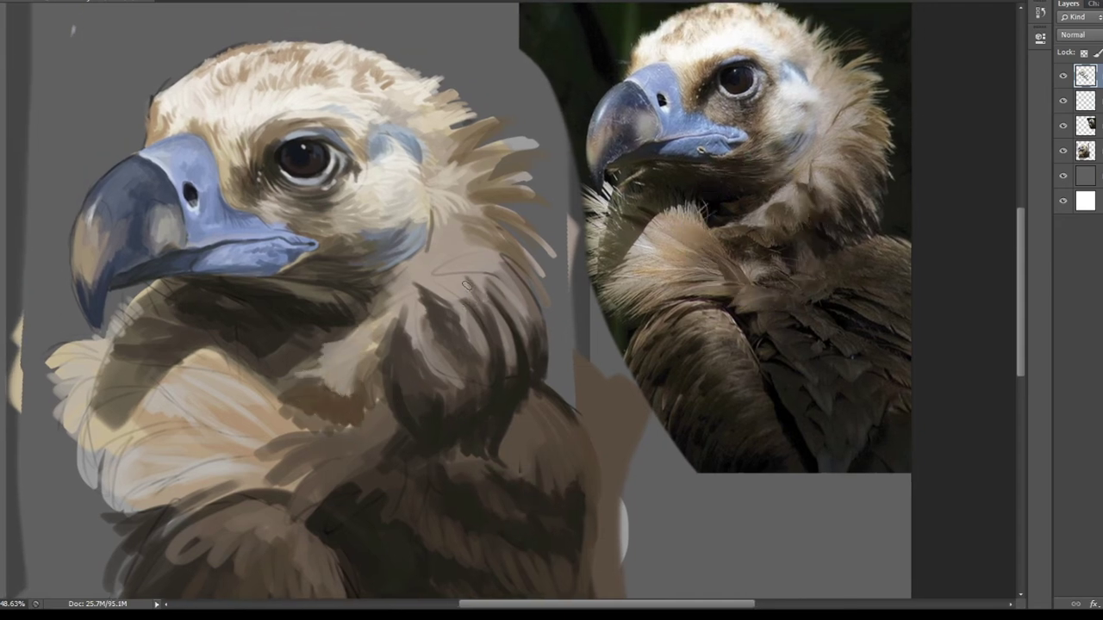
Add light and beige strokes on the upper neck and reshade the chest below the beak.
mouse_move(483, 310)
left_mouse_down()
mouse_move(452, 294)
mouse_move(514, 355)
left_mouse_up()
left_click_drag(496, 250, 445, 275)
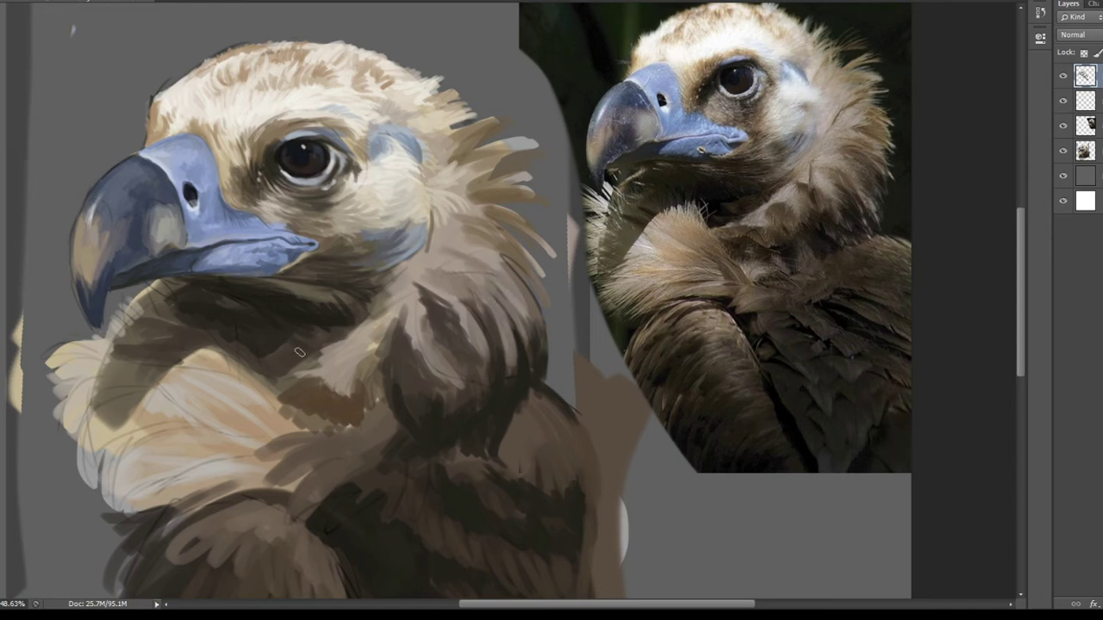
left_click_drag(277, 400, 222, 362)
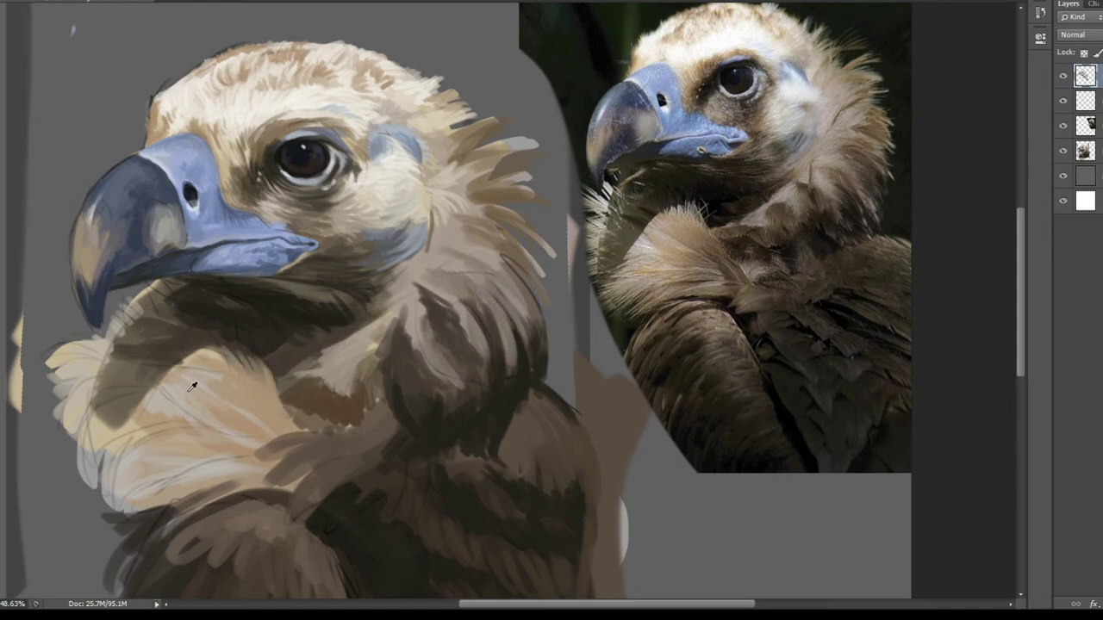
mouse_move(157, 371)
left_mouse_down()
mouse_move(169, 379)
mouse_move(127, 381)
mouse_move(93, 475)
mouse_move(138, 412)
left_mouse_up()
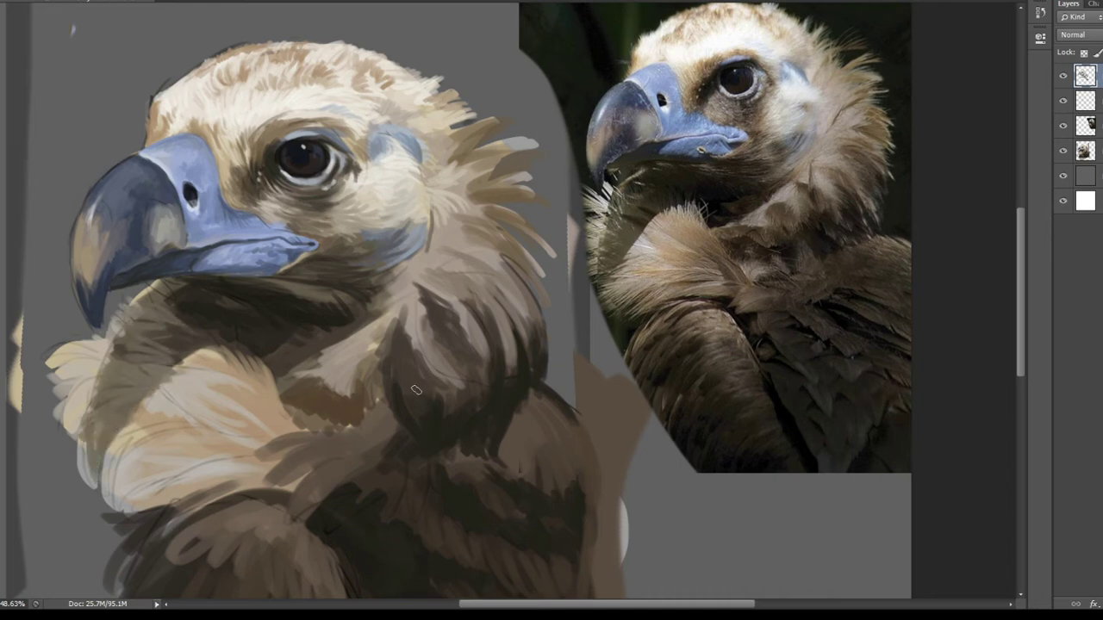
Blend light tan and darker brown shading strokes across the chest and lower-left chest.
mouse_move(267, 440)
left_mouse_down()
mouse_move(221, 400)
mouse_move(275, 383)
left_mouse_up()
left_click_drag(293, 426, 142, 487)
left_click_drag(276, 465, 147, 489)
mouse_move(130, 440)
left_mouse_down()
mouse_move(198, 412)
mouse_move(128, 427)
mouse_move(211, 431)
left_mouse_up()
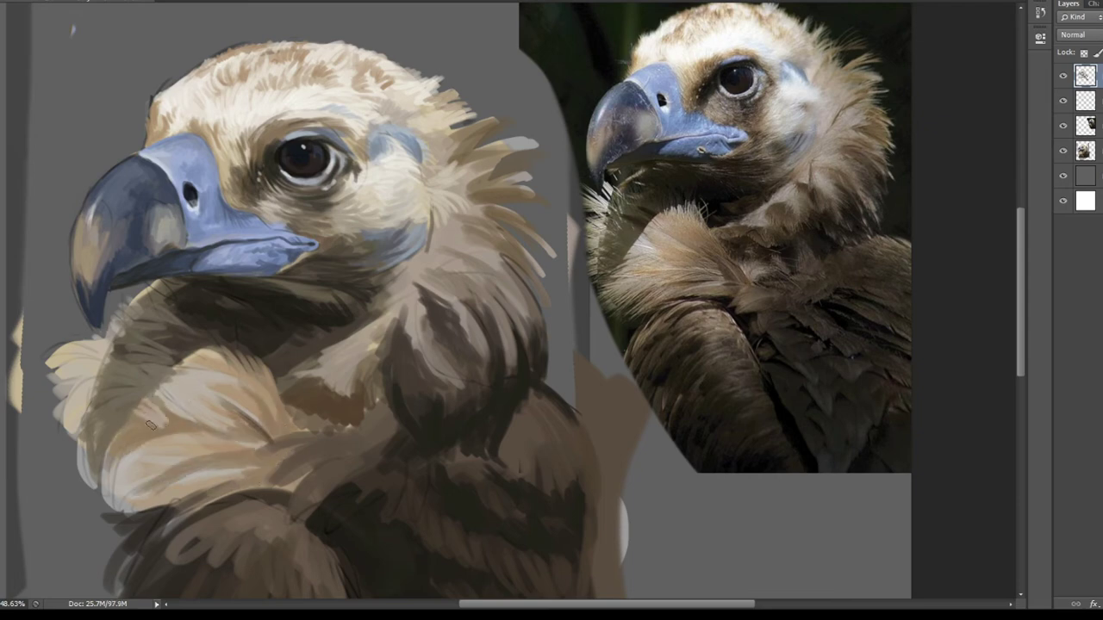
mouse_move(112, 448)
left_mouse_down()
mouse_move(168, 413)
mouse_move(181, 422)
left_mouse_up()
mouse_move(100, 449)
left_mouse_down()
mouse_move(134, 420)
mouse_move(143, 375)
left_mouse_up()
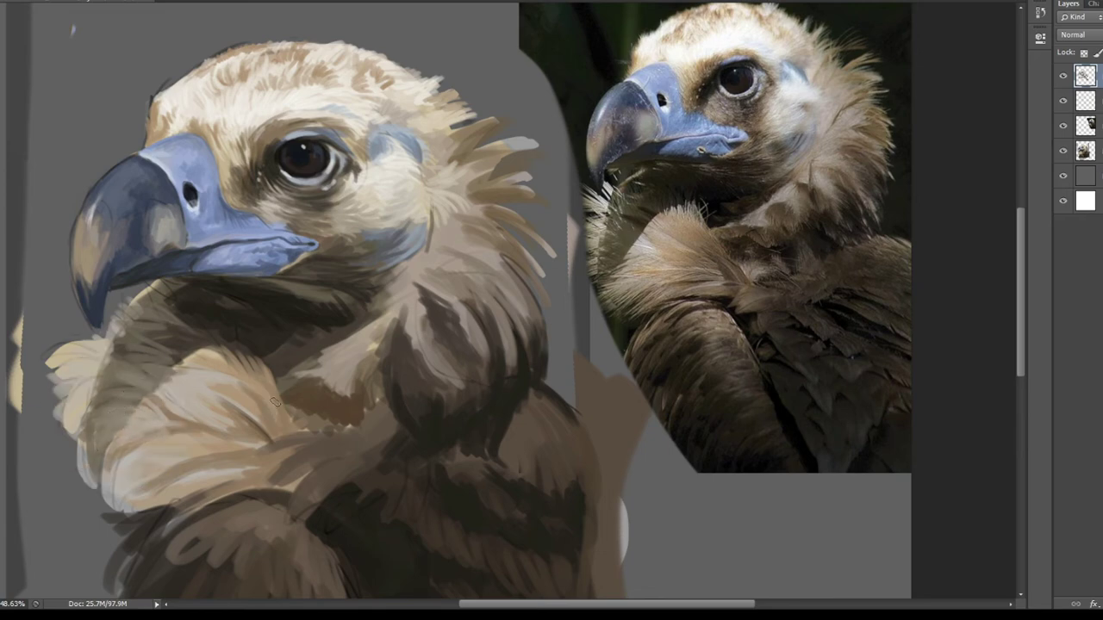
mouse_move(349, 448)
left_mouse_down()
mouse_move(285, 483)
mouse_move(297, 517)
left_mouse_up()
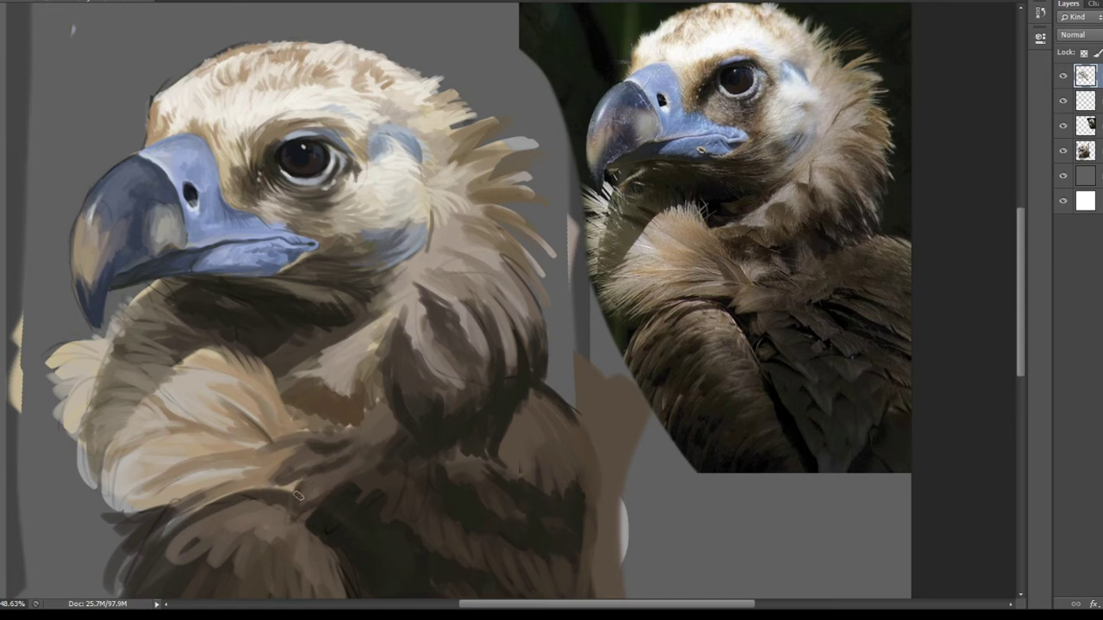
mouse_move(271, 433)
left_mouse_down()
mouse_move(280, 387)
mouse_move(401, 370)
left_mouse_up()
left_click_drag(318, 440, 414, 396)
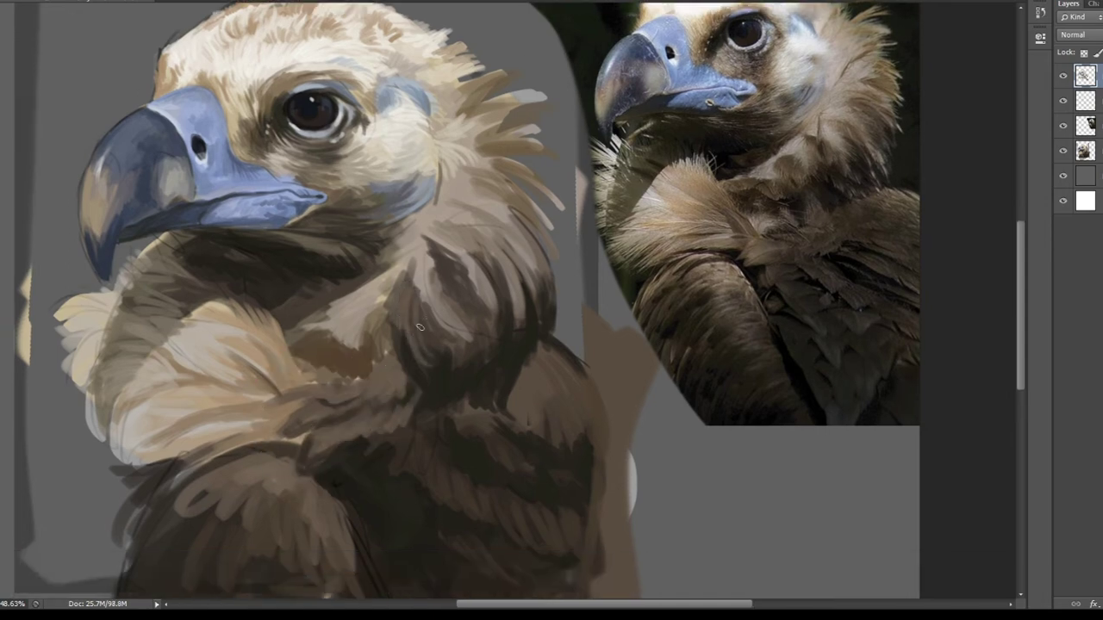
Cover the dark brown chest patch with light tan strokes.
left_click_drag(298, 340, 362, 332)
mouse_move(249, 360)
left_mouse_down()
mouse_move(186, 345)
mouse_move(272, 396)
left_mouse_up()
mouse_move(176, 383)
left_mouse_down()
mouse_move(280, 403)
mouse_move(258, 440)
mouse_move(357, 414)
mouse_move(300, 446)
left_mouse_up()
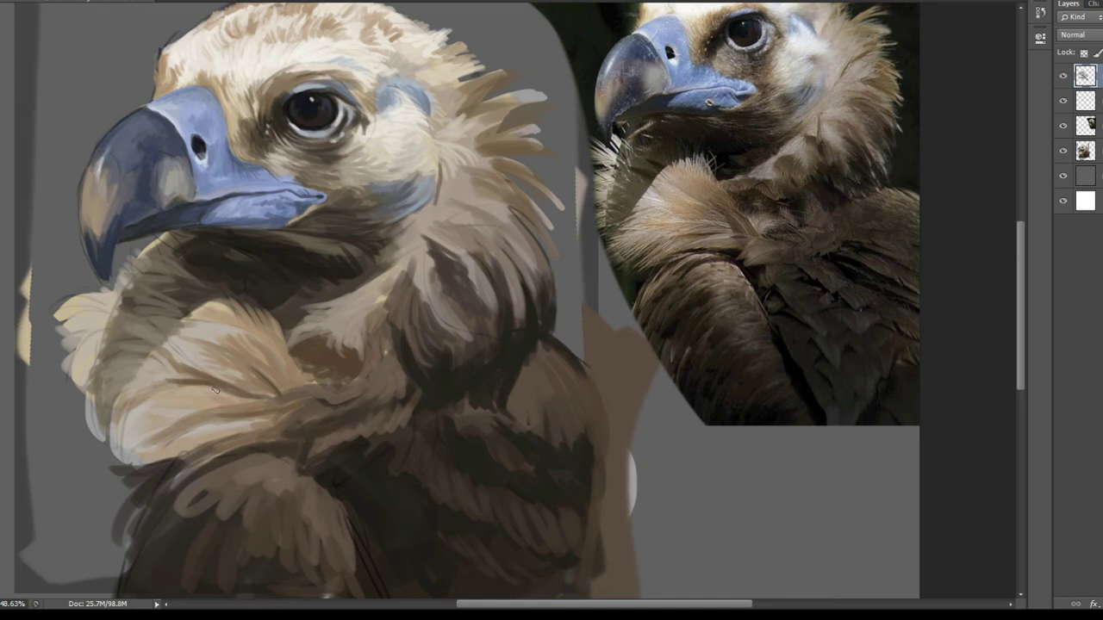
mouse_move(215, 390)
left_mouse_down()
mouse_move(273, 379)
mouse_move(293, 345)
left_mouse_up()
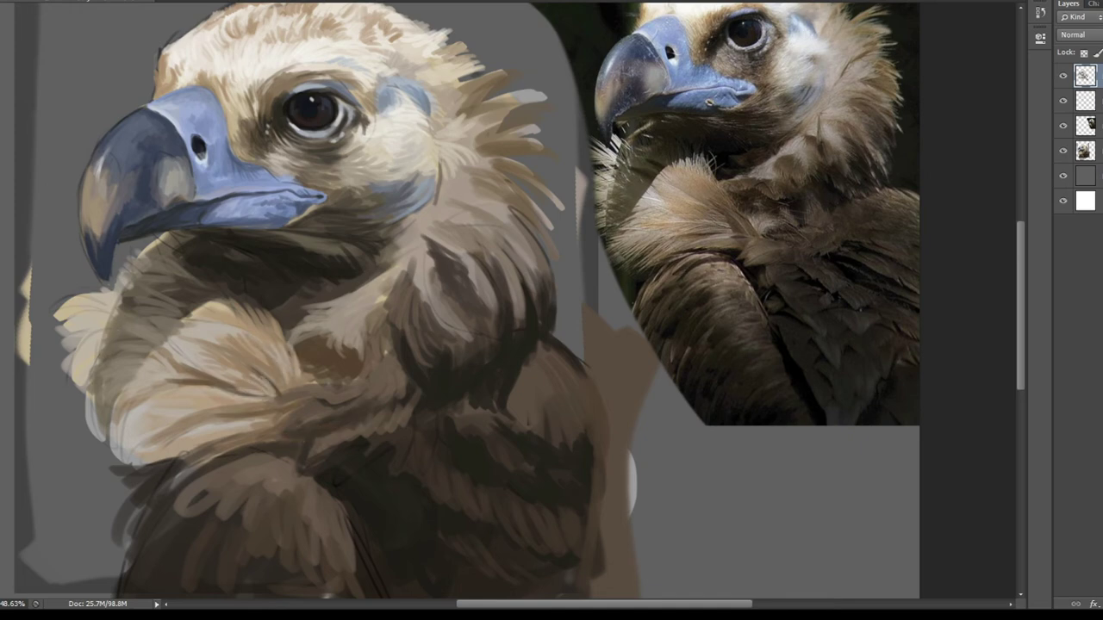
Paint thin wispy light feathers fanning from the neck's left edge and below the beak.
left_click_drag(56, 291, 112, 411)
left_click_drag(82, 362, 102, 442)
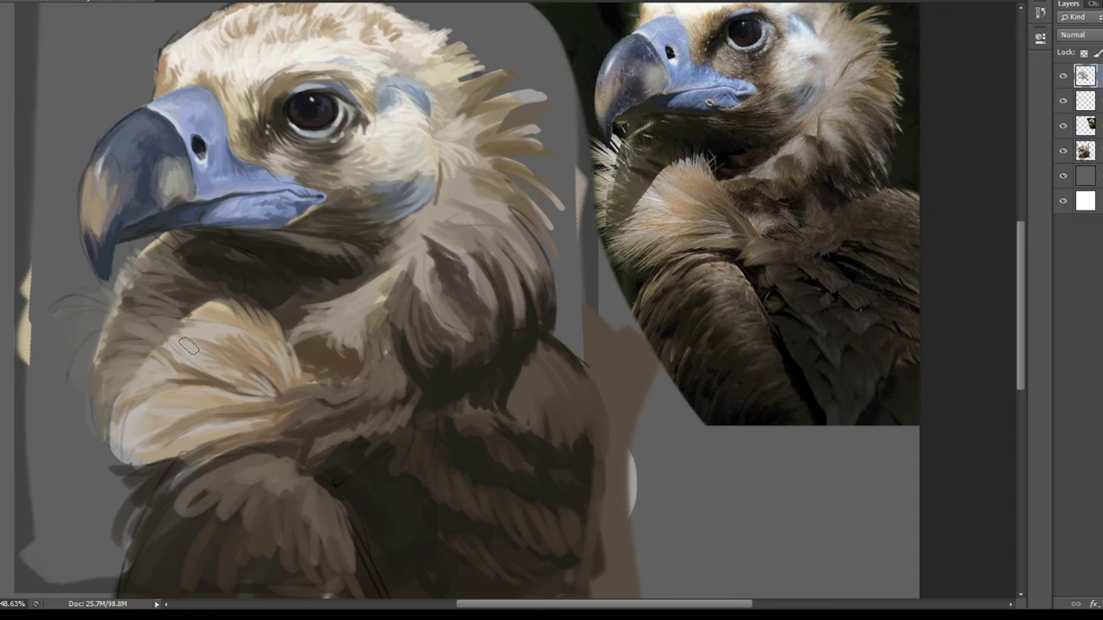
mouse_move(112, 298)
left_mouse_down()
mouse_move(62, 289)
mouse_move(59, 339)
left_mouse_up()
mouse_move(108, 327)
left_mouse_down()
mouse_move(74, 362)
mouse_move(64, 407)
left_mouse_up()
mouse_move(94, 343)
left_mouse_down()
mouse_move(57, 353)
mouse_move(50, 325)
left_mouse_up()
mouse_move(128, 268)
left_mouse_down()
mouse_move(106, 307)
mouse_move(109, 328)
mouse_move(64, 318)
left_mouse_up()
left_click_drag(102, 374, 95, 428)
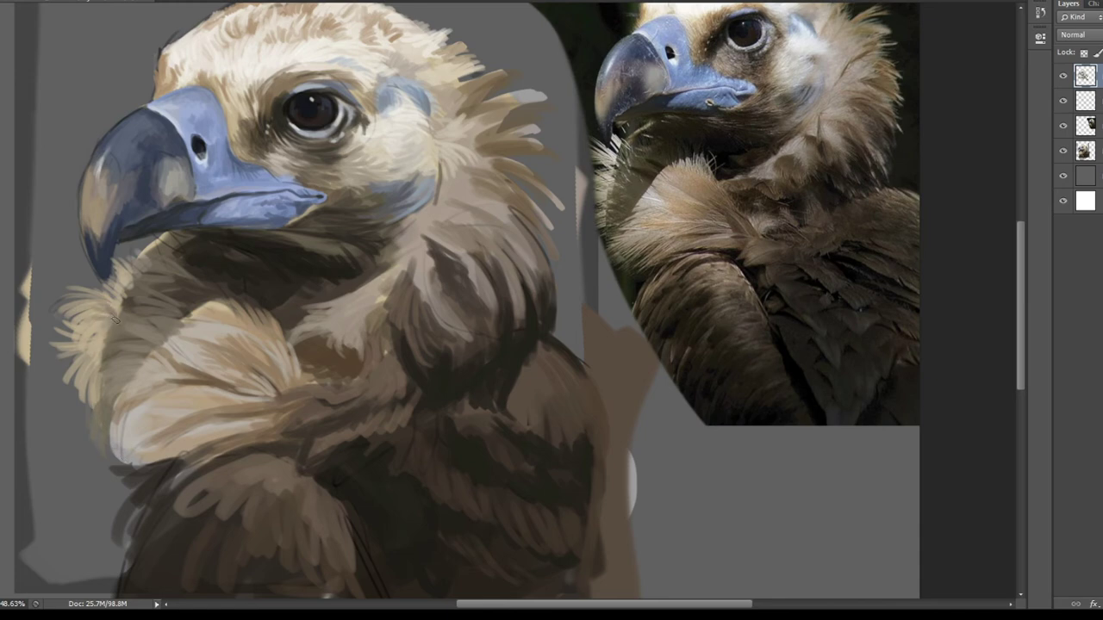
left_click_drag(136, 257, 129, 276)
Sample a dark brown from the reference photo and paint brown feathers on the lower neck.
left_click_drag(422, 440, 374, 409)
left_click(764, 247, "alt")
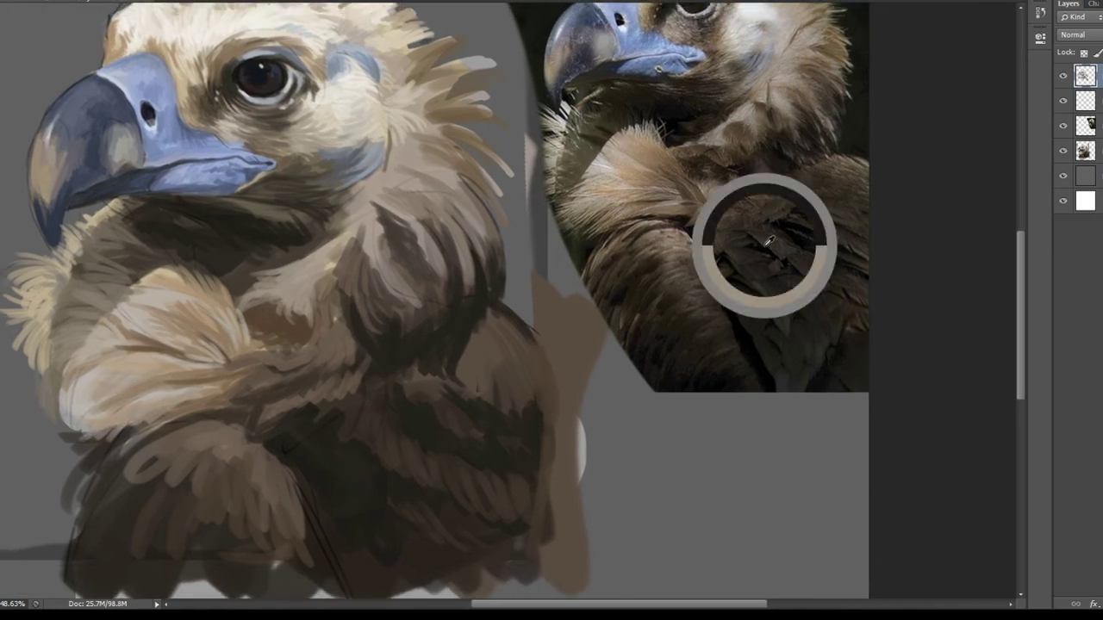
left_click_drag(311, 421, 414, 412)
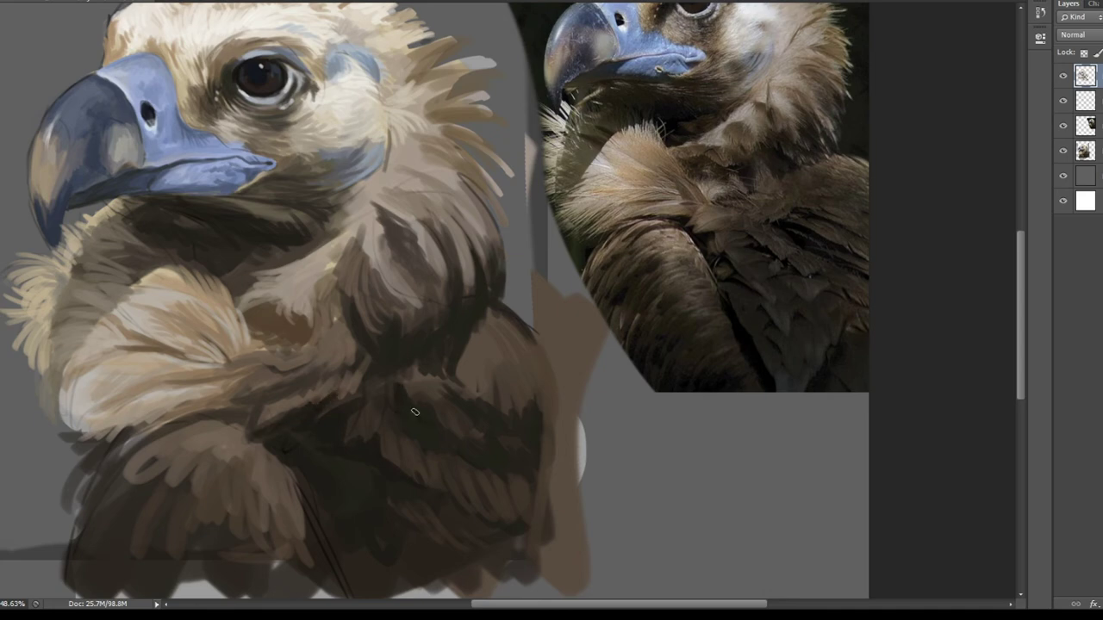
left_click_drag(153, 483, 216, 482)
left_click_drag(203, 534, 224, 466)
mouse_move(129, 453)
left_mouse_down()
mouse_move(238, 438)
mouse_move(148, 474)
left_mouse_up()
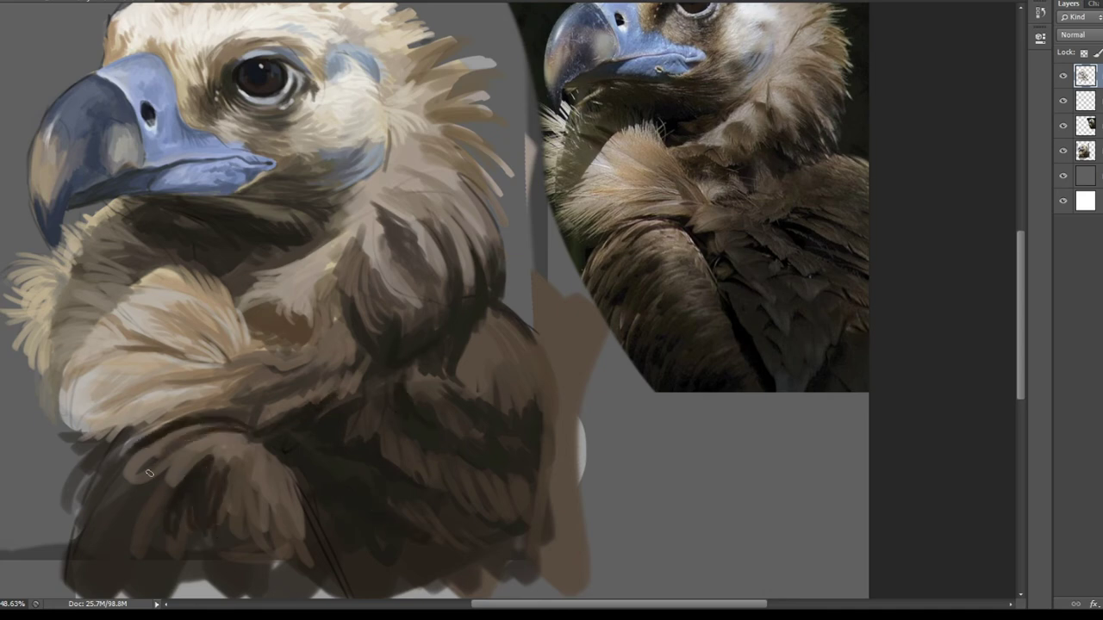
mouse_move(255, 426)
left_mouse_down()
mouse_move(155, 465)
mouse_move(120, 543)
left_mouse_up()
left_click_drag(121, 457, 86, 539)
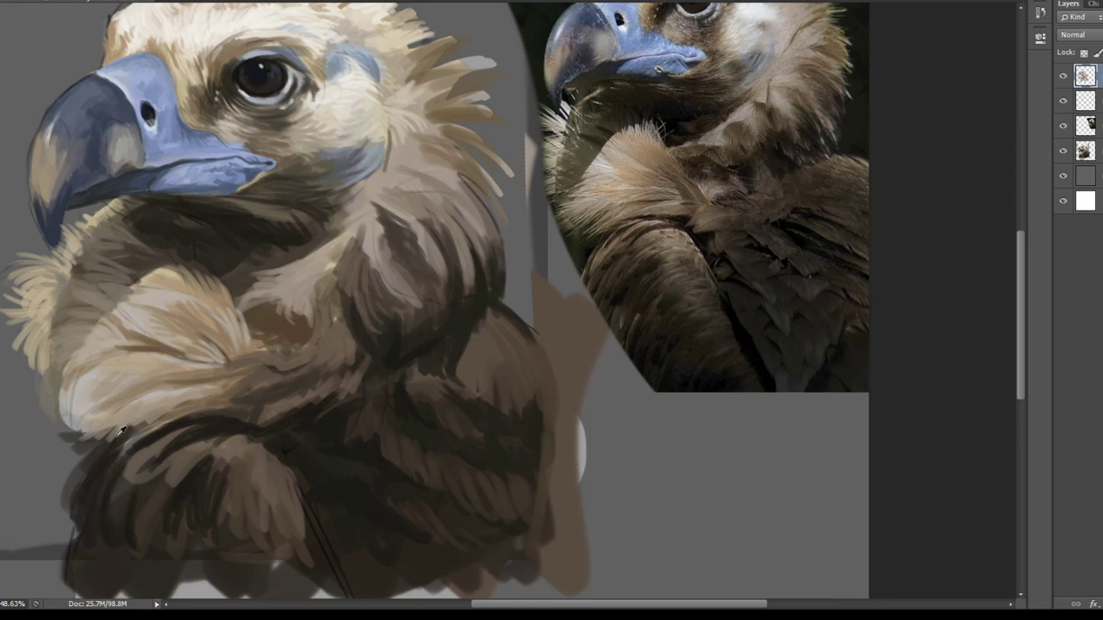
left_click_drag(337, 332, 410, 399)
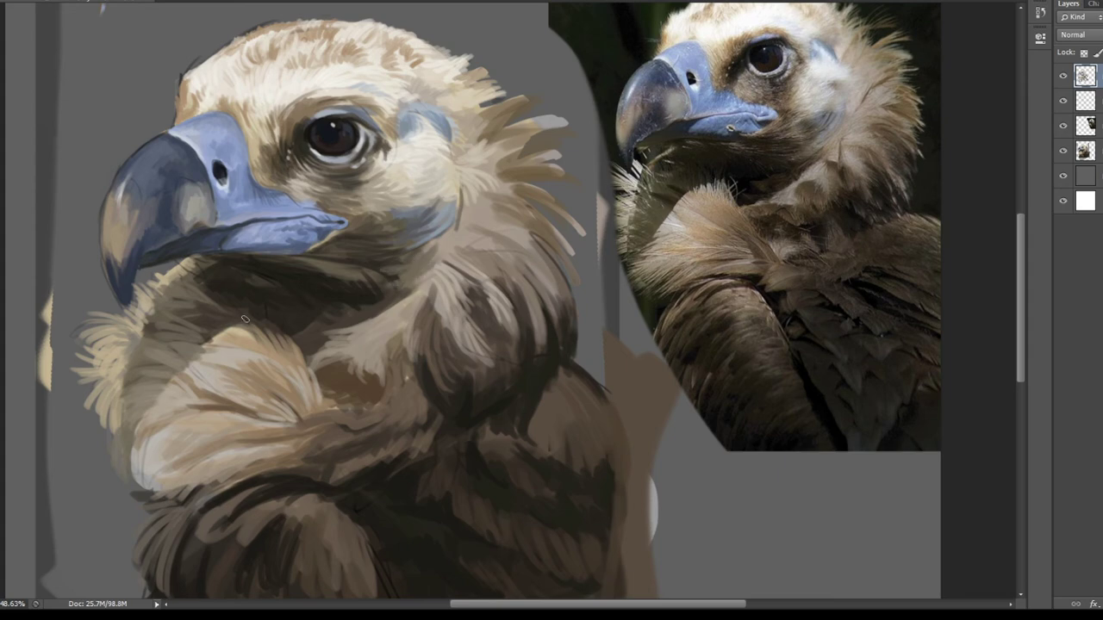
Add lighter and darker feather strokes across the dark neck.
mouse_move(233, 310)
left_mouse_down()
mouse_move(216, 281)
mouse_move(206, 310)
left_mouse_up()
left_click_drag(203, 349, 229, 341)
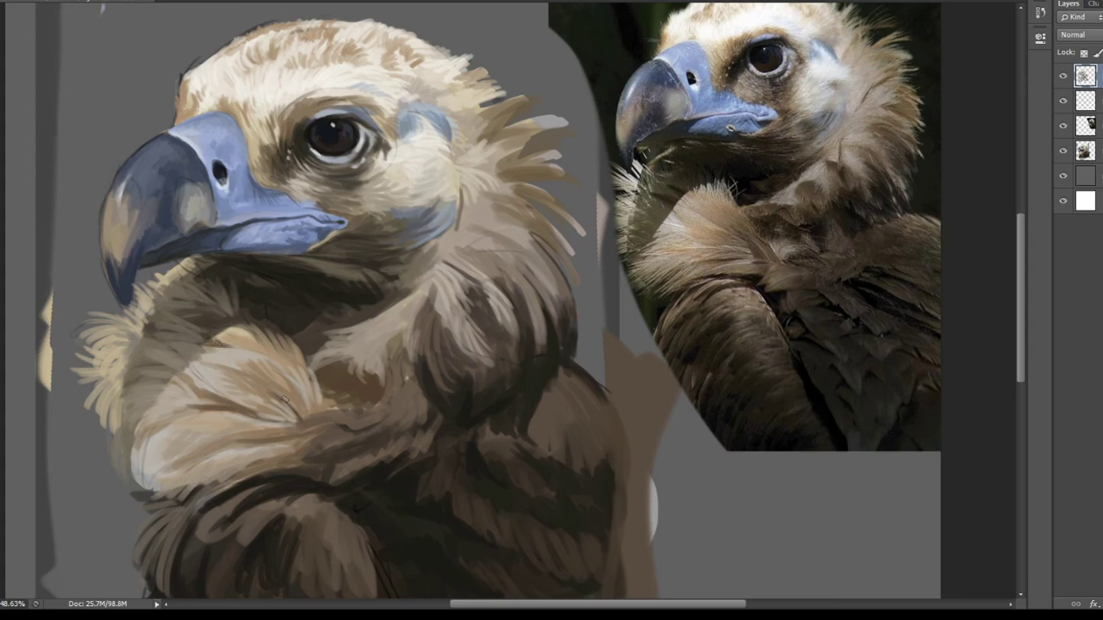
left_click(164, 382)
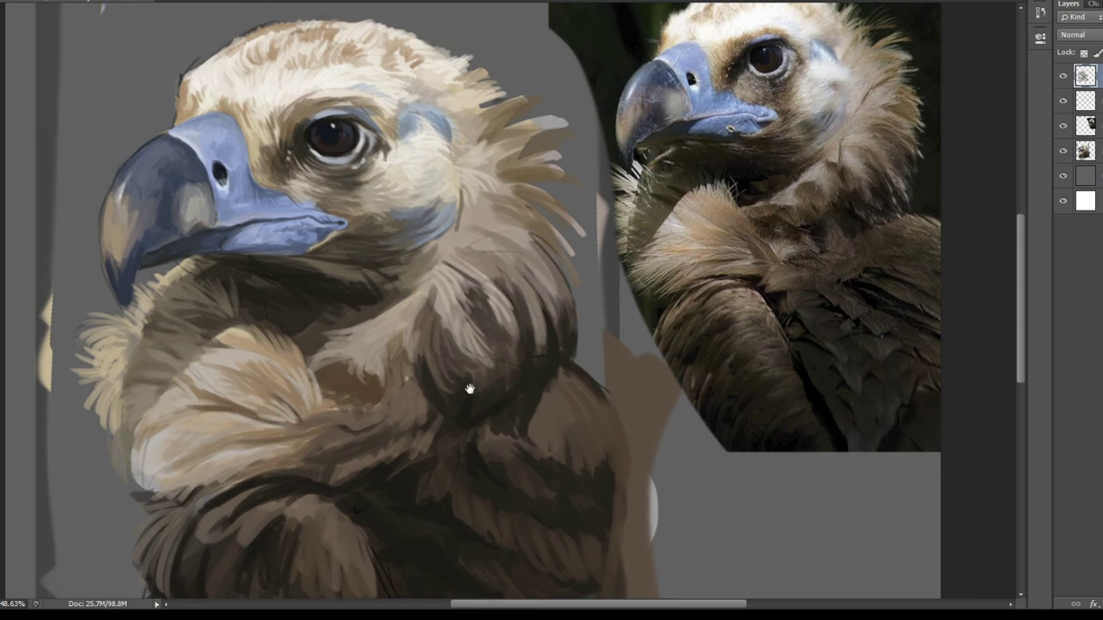
left_click_drag(468, 389, 421, 369)
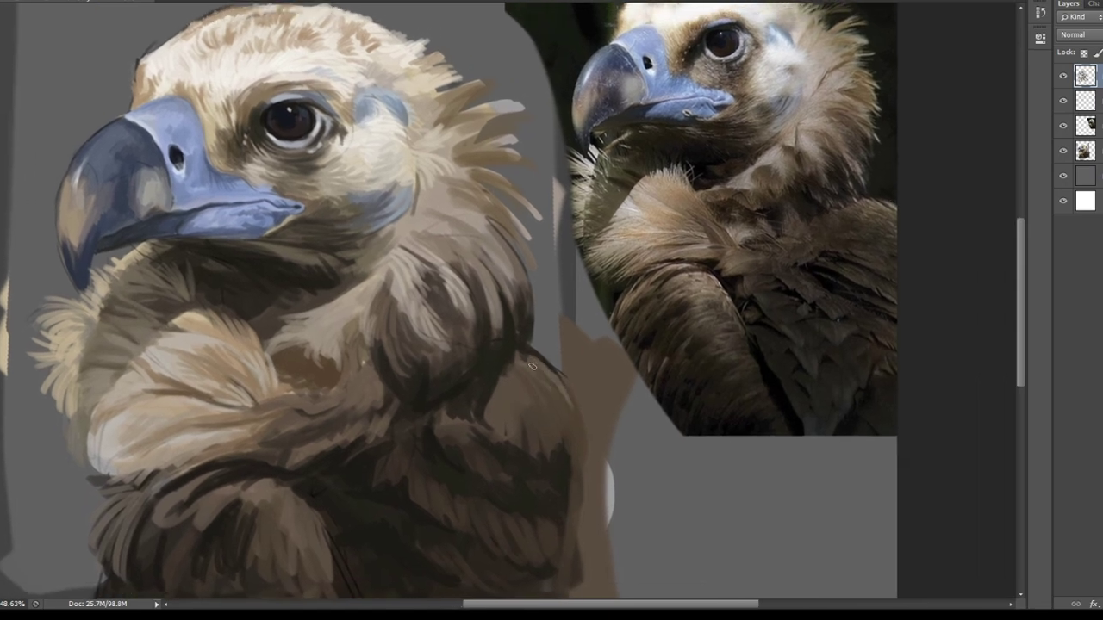
left_click_drag(520, 298, 532, 268)
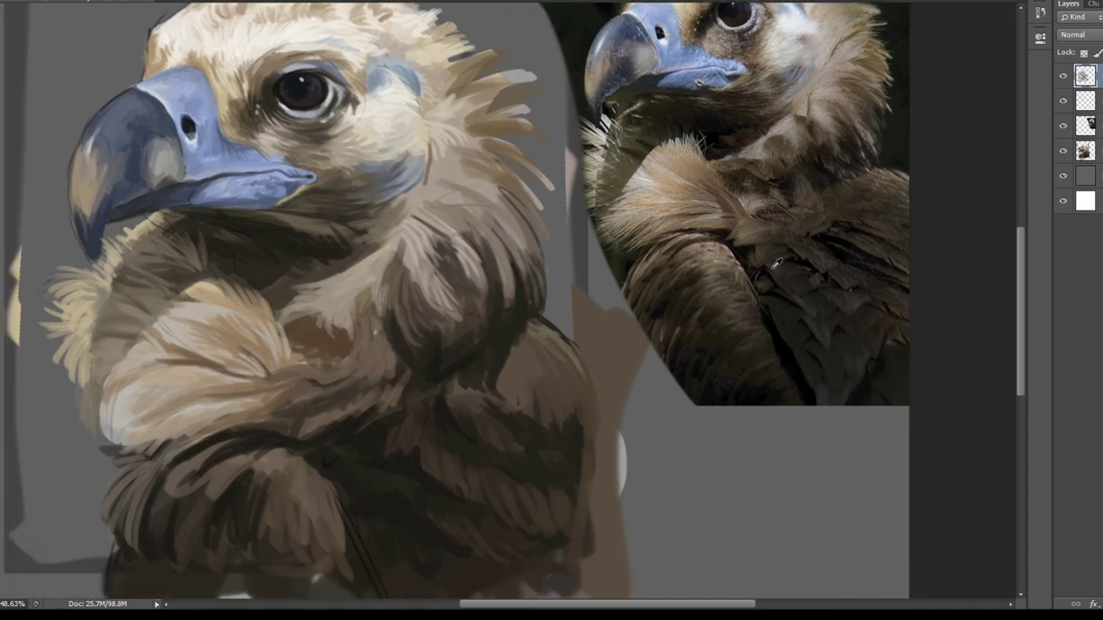
Paint dark reference-photo feathers down the right side of the neck, plus a lighter stroke.
left_click(462, 521, "alt")
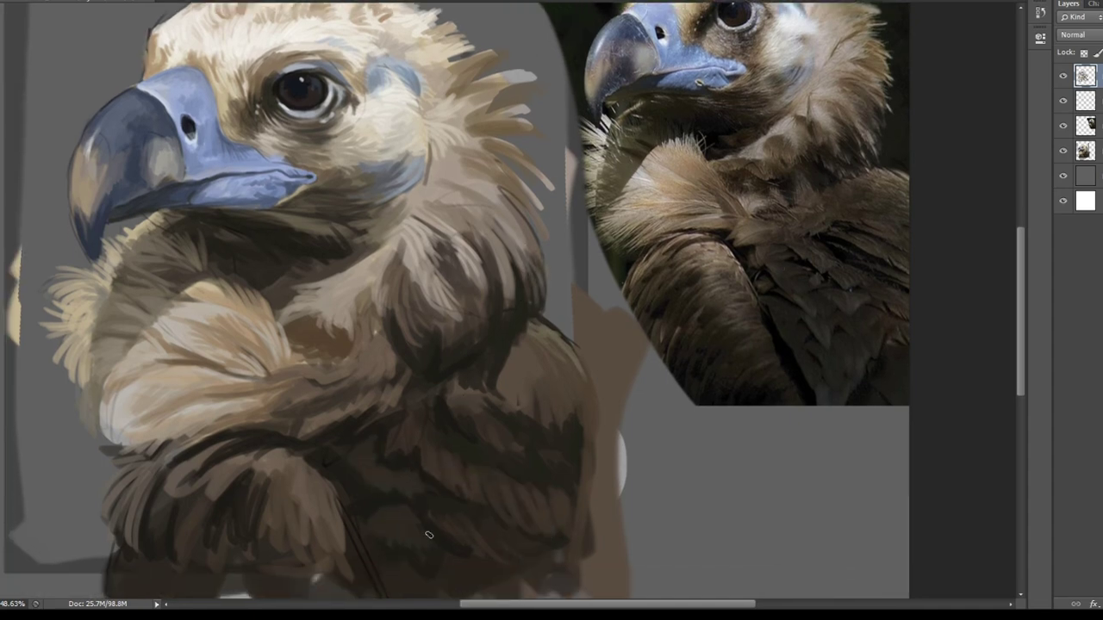
left_click(510, 368, "alt")
left_click_drag(504, 379, 533, 477)
left_click(420, 330, "alt")
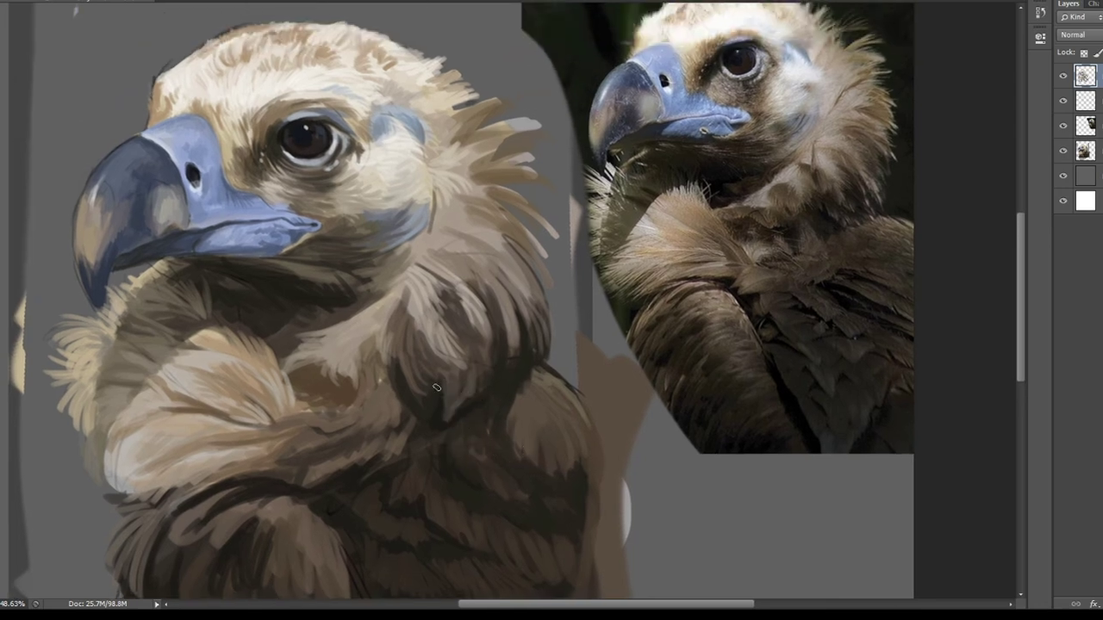
left_click_drag(490, 335, 494, 388)
Deepen the right and upper-right neck feathers with darker sampled tones, and shade under the beak.
left_click(834, 151, "alt")
mouse_move(478, 248)
left_mouse_down()
mouse_move(448, 277)
mouse_move(508, 321)
left_mouse_up()
mouse_move(509, 276)
left_mouse_down()
mouse_move(487, 236)
mouse_move(538, 291)
mouse_move(518, 297)
left_mouse_up()
left_click(547, 246, "alt")
left_click_drag(536, 196, 493, 250)
left_click_drag(270, 331, 291, 347)
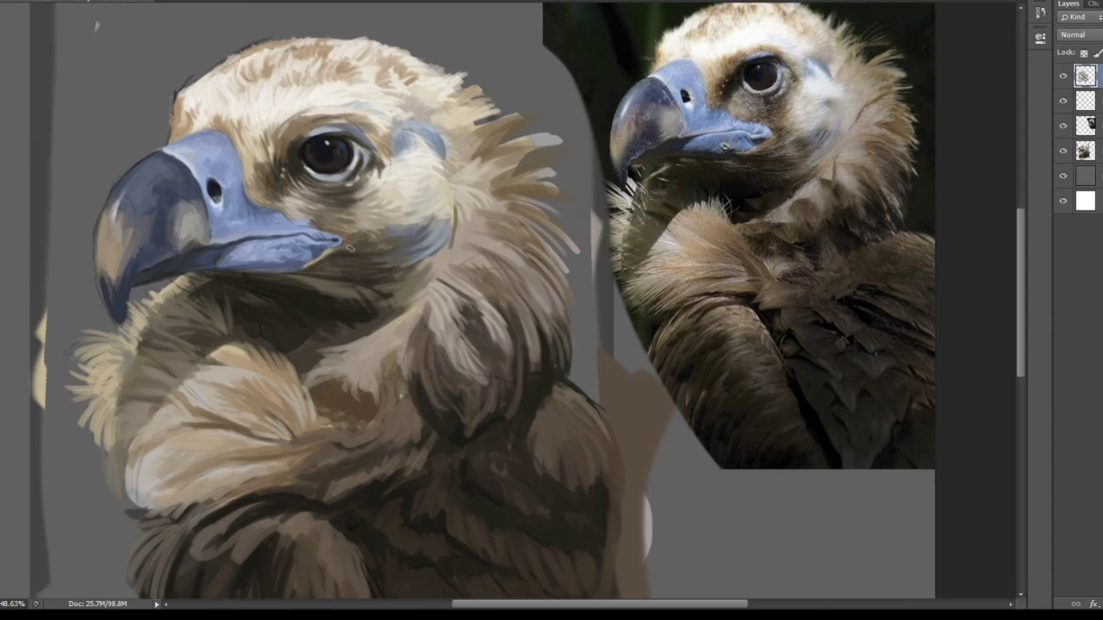
left_click_drag(358, 278, 316, 286)
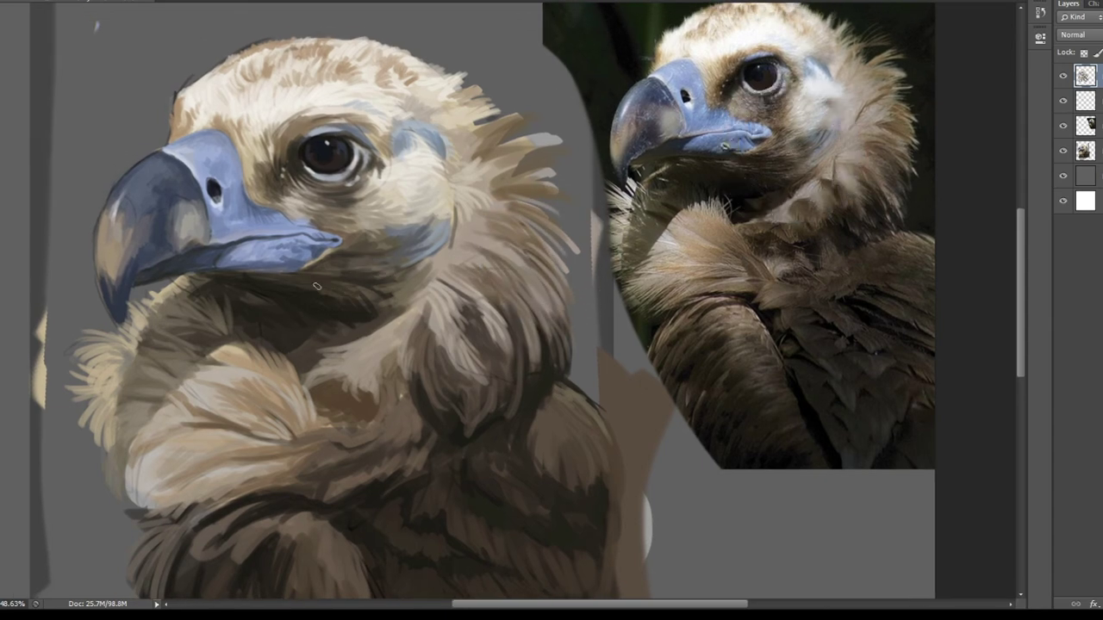
Brush light feather strokes over the lower and middle neck ruff.
left_click_drag(344, 190, 356, 163)
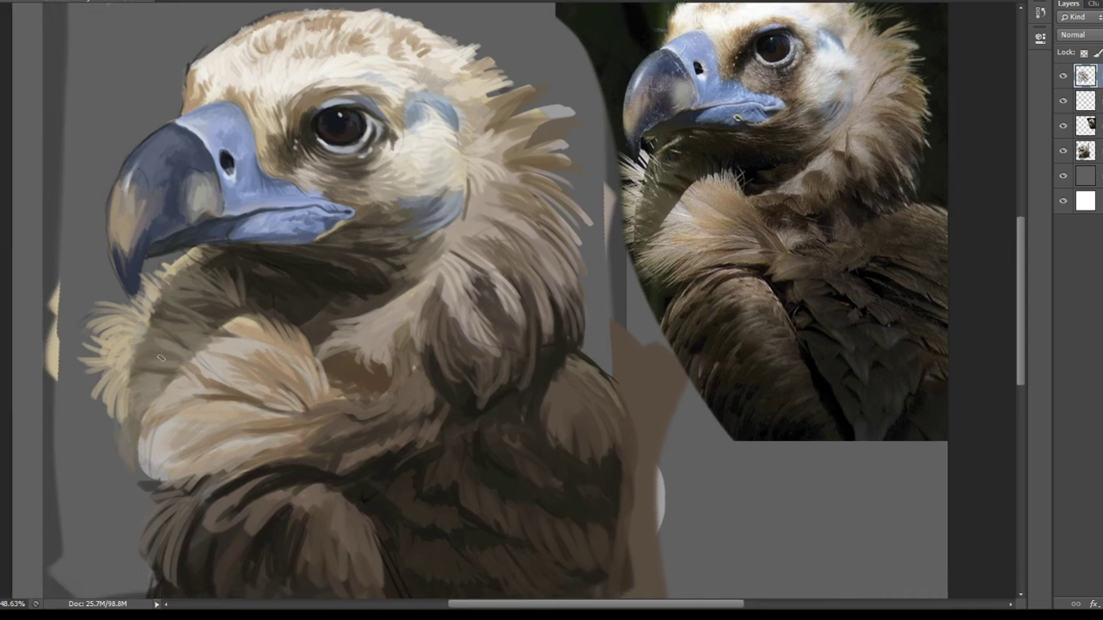
mouse_move(161, 439)
left_mouse_down()
mouse_move(145, 476)
mouse_move(214, 469)
mouse_move(259, 420)
mouse_move(177, 457)
left_mouse_up()
mouse_move(293, 353)
left_mouse_down()
mouse_move(173, 396)
mouse_move(146, 484)
left_mouse_up()
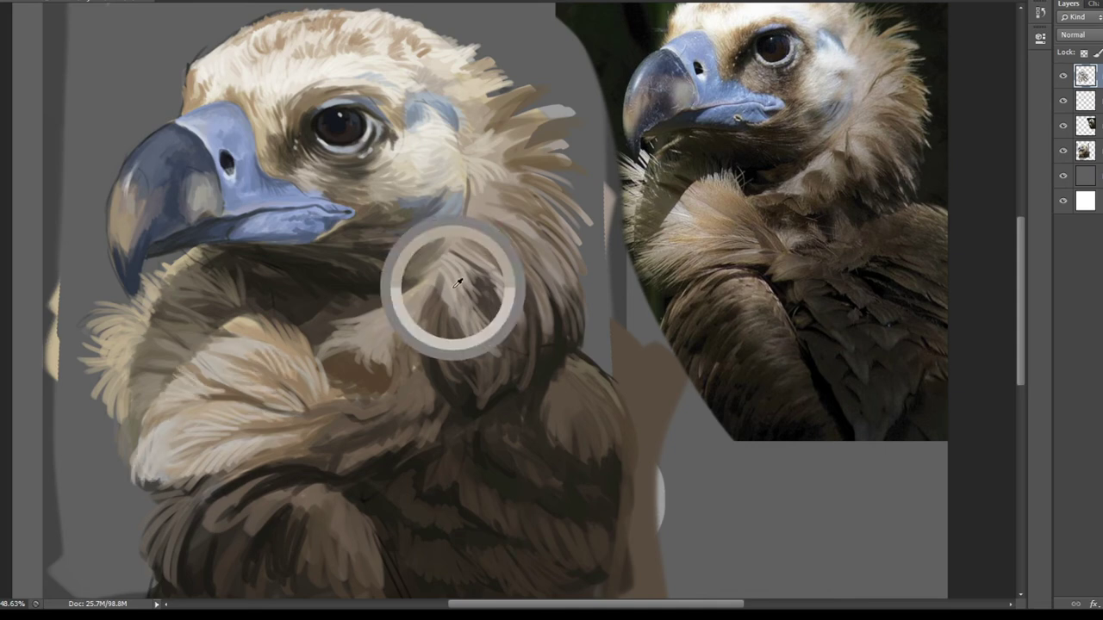
mouse_move(338, 322)
left_mouse_down()
mouse_move(377, 310)
mouse_move(395, 362)
mouse_move(362, 383)
mouse_move(343, 370)
left_mouse_up()
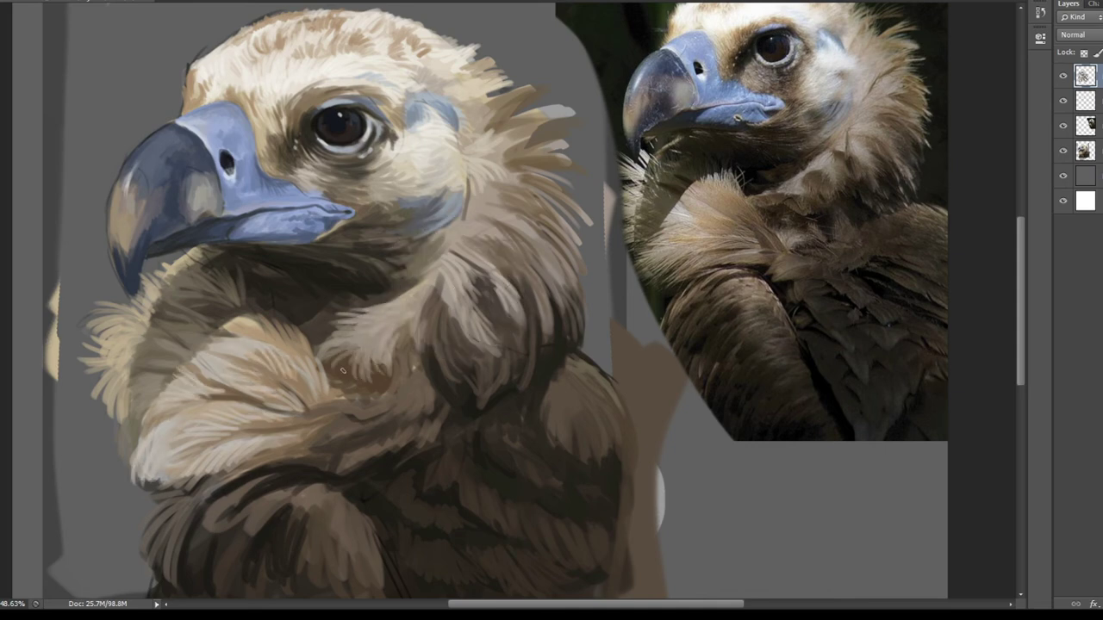
Add darker sampled feathers to the upper right neck.
left_click(424, 259, "alt")
mouse_move(461, 207)
left_mouse_down()
mouse_move(436, 240)
mouse_move(447, 247)
mouse_move(437, 267)
left_mouse_up()
left_click(466, 276, "alt")
left_click(434, 398, "alt")
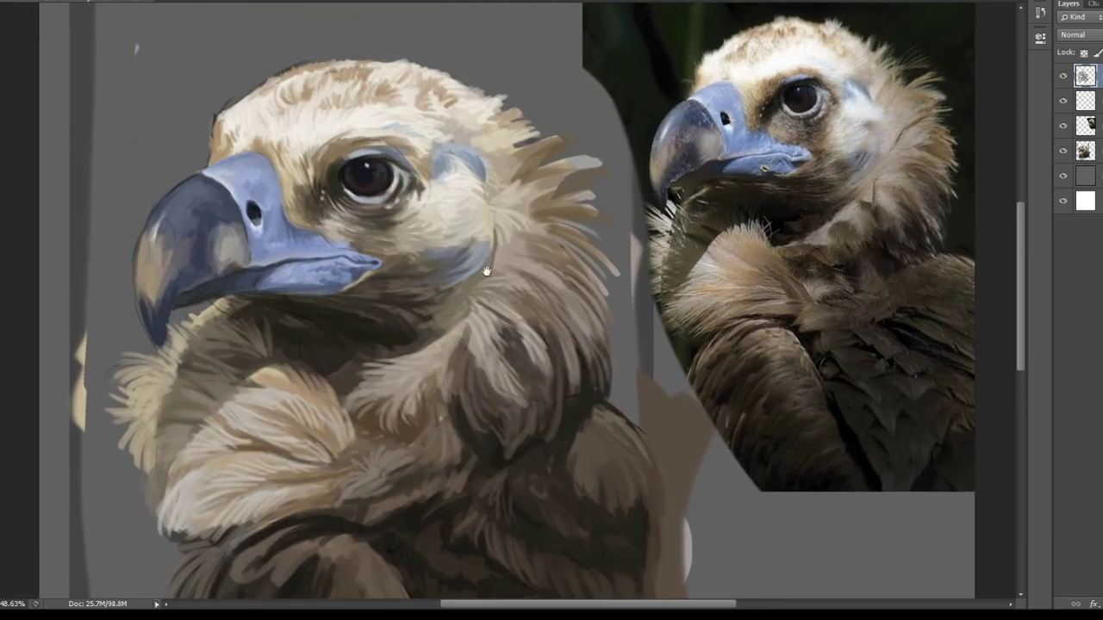
left_click_drag(572, 289, 589, 310)
scroll(590, 310, "down", 3)
Crop the canvas tightly around the vulture and deselect.
left_click(1085, 126)
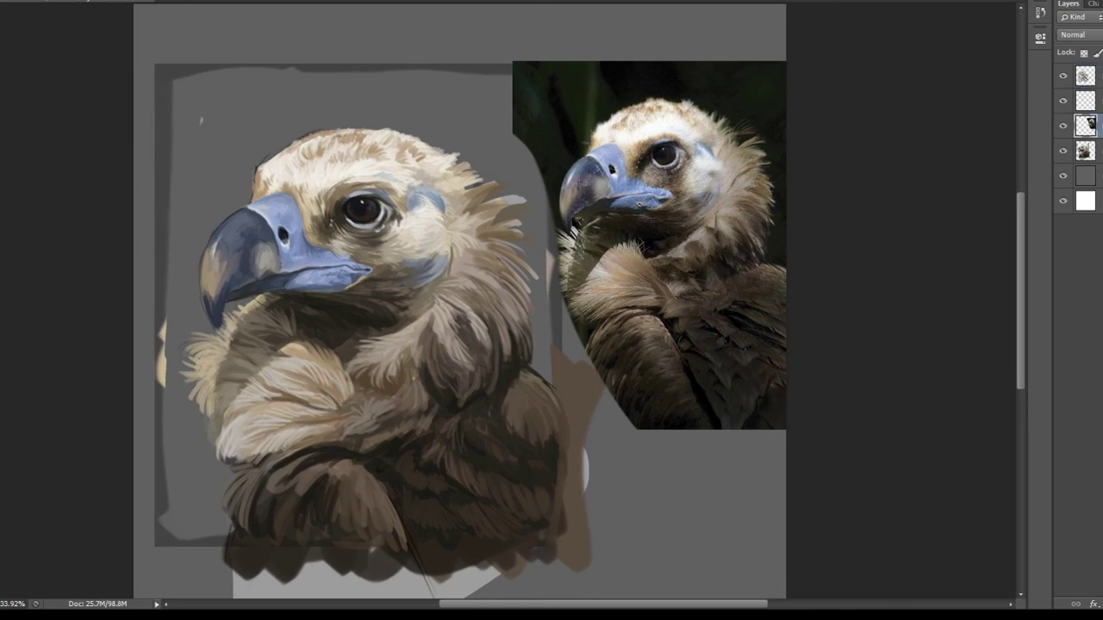
key("Delete")
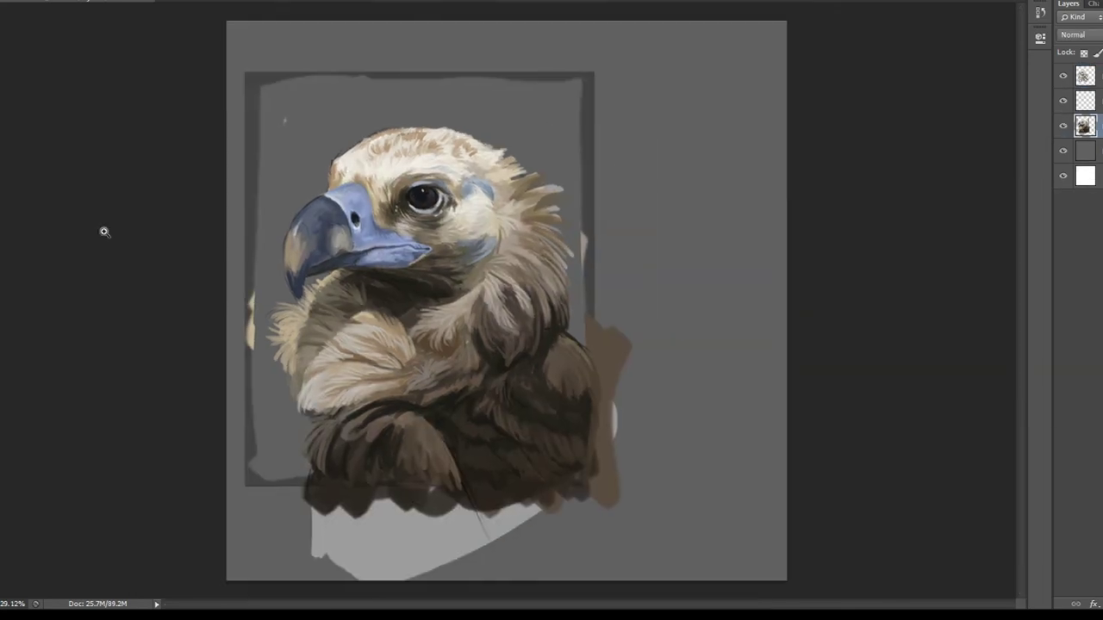
key("c")
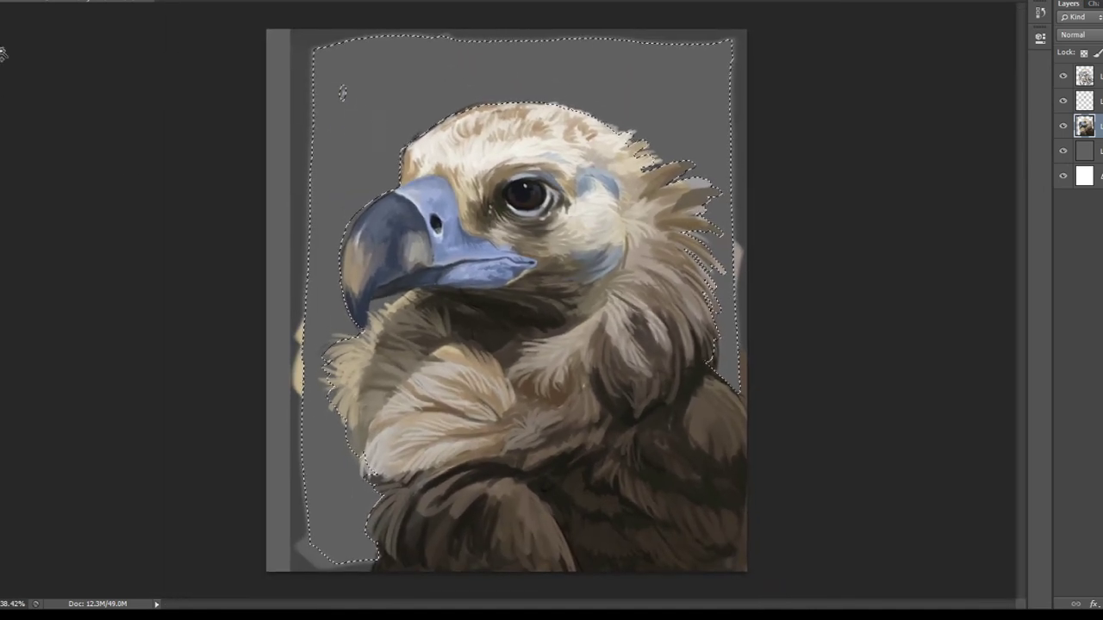
key("ctrl+d")
Paint flat grey over the dark strips along the background edges.
mouse_move(301, 138)
left_mouse_down()
mouse_move(730, 21)
mouse_move(741, 405)
left_mouse_up()
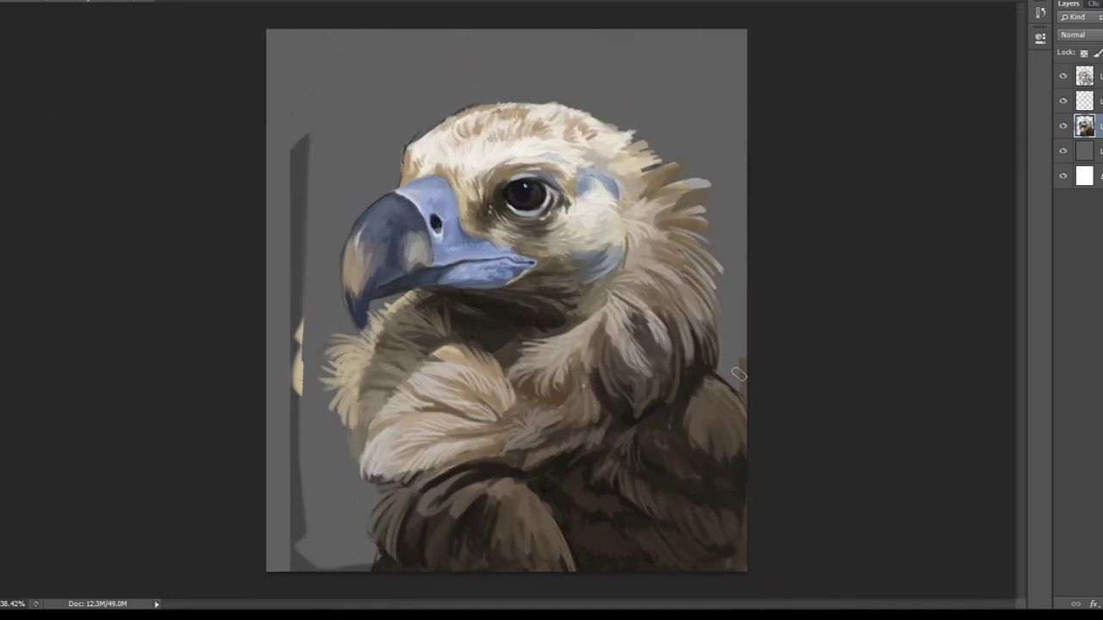
left_click_drag(305, 104, 320, 559)
key("alt+bracketleft")
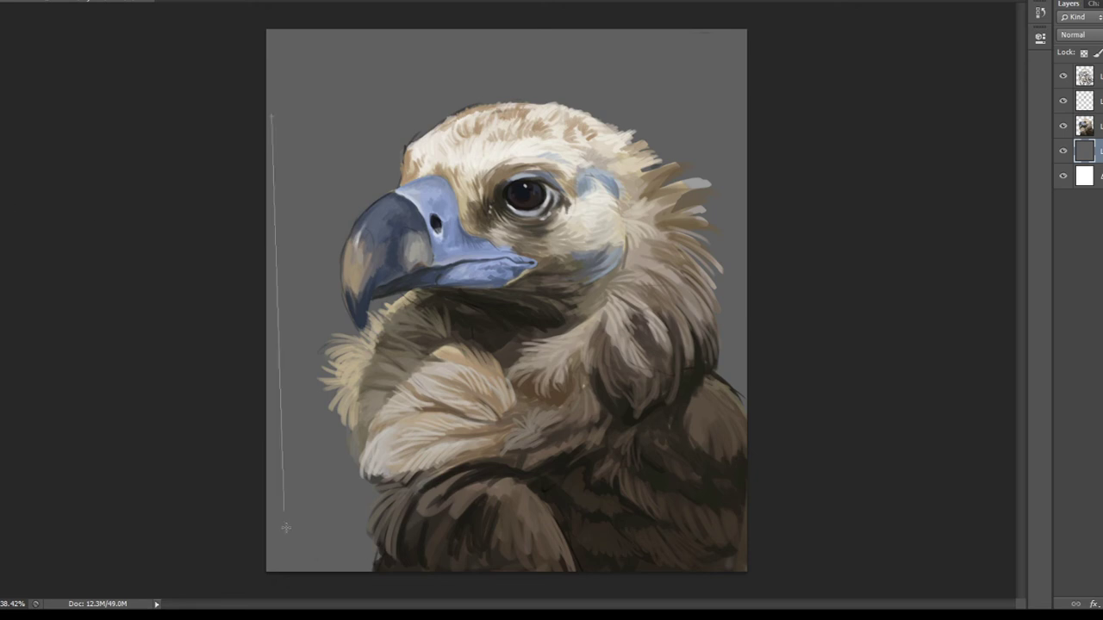
Fill the background with a gradient from light grey-green at the top to black at the bottom.
left_click_drag(284, 530, 270, 115)
left_click_drag(285, 596, 324, 128)
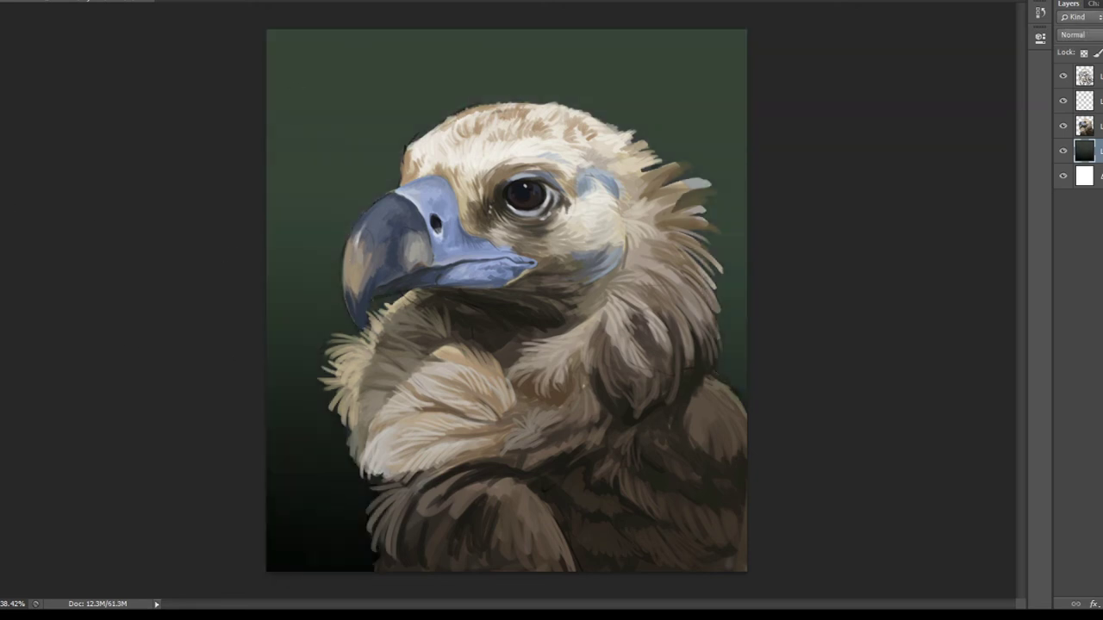
left_click_drag(347, 271, 349, 17)
left_click_drag(319, 586, 340, 80)
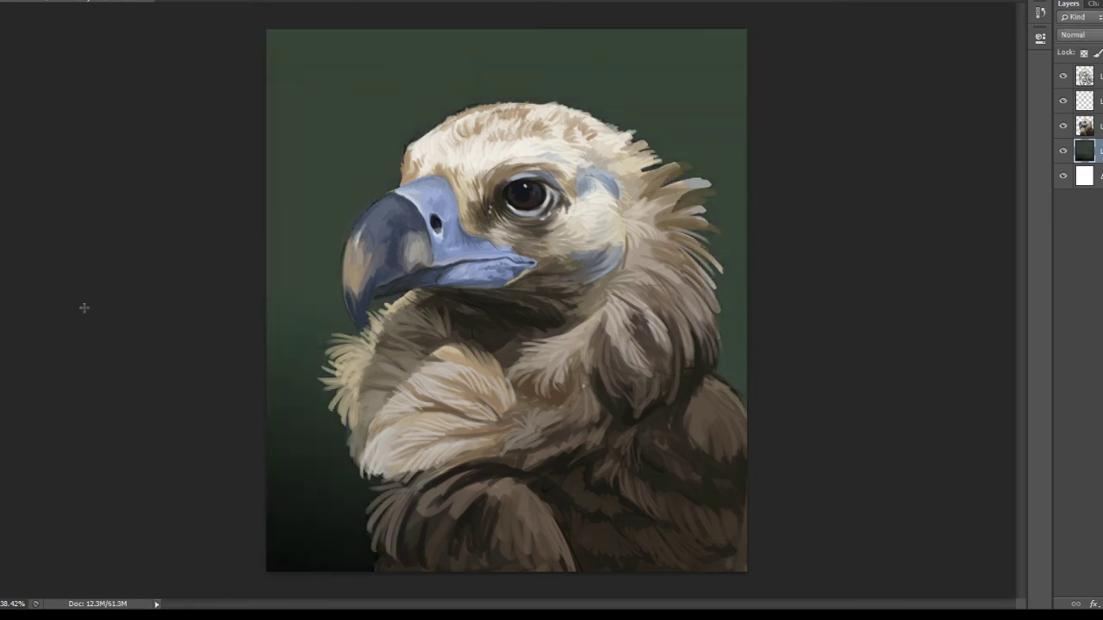
left_click_drag(334, 206, 273, 517)
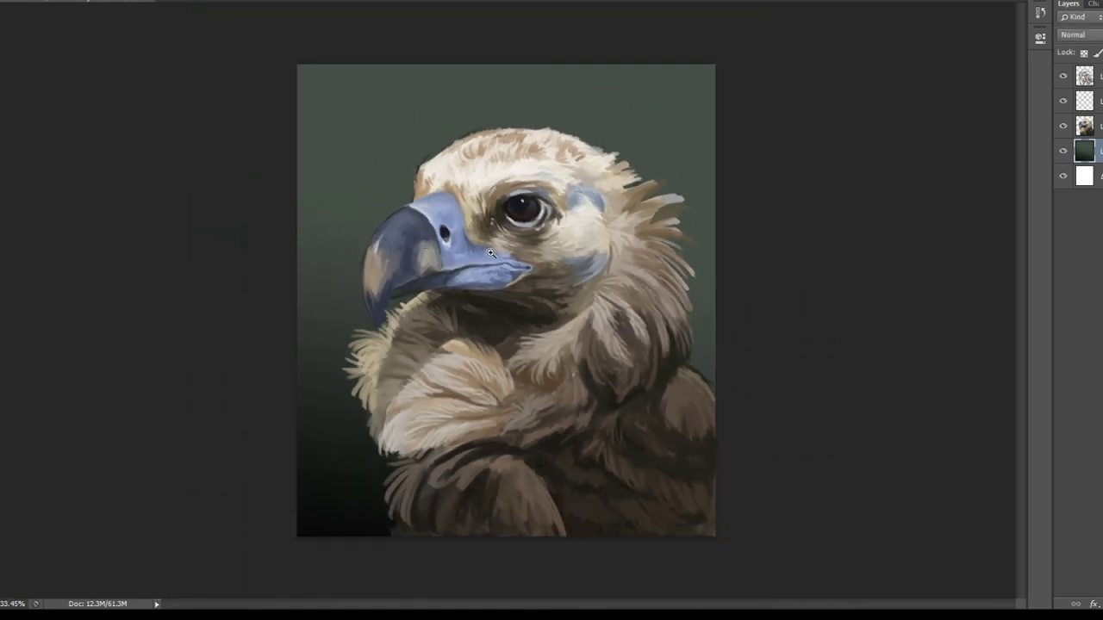
left_click_drag(262, 299, 675, 243)
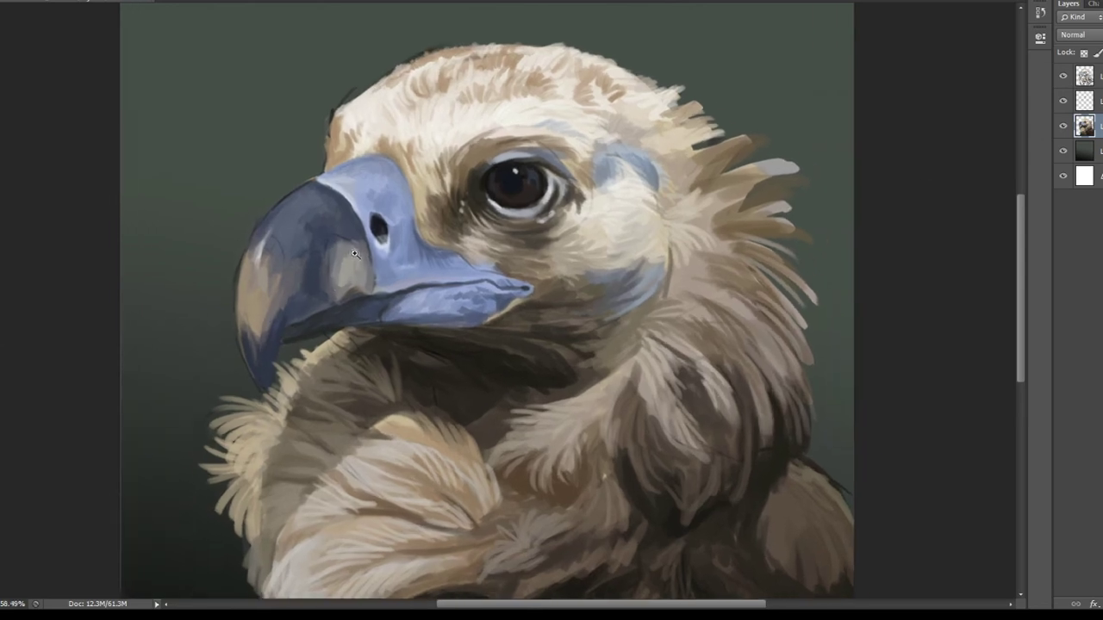
Paint light feather strands along the head's upper-right edge.
left_click_drag(319, 285, 689, 129)
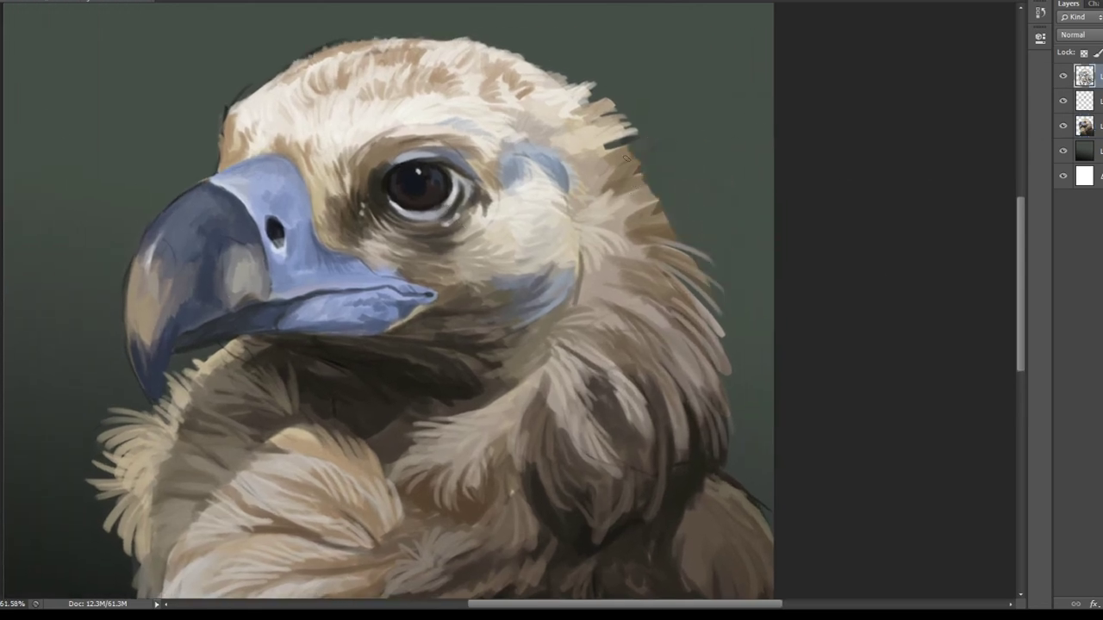
left_click_drag(626, 158, 666, 159)
left_click_drag(659, 208, 713, 248)
mouse_move(627, 186)
left_mouse_down()
mouse_move(699, 207)
mouse_move(700, 177)
left_mouse_up()
left_click_drag(638, 160, 691, 182)
Sample a light feather colour and extend strands down the right edge into the ruff.
left_click(716, 327, "alt")
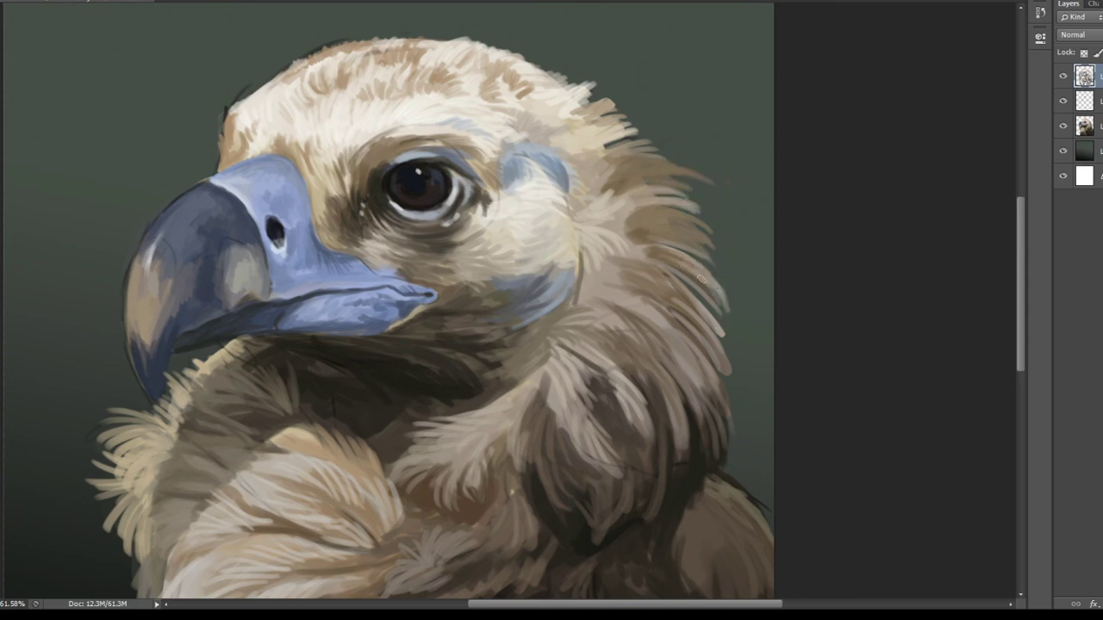
left_click_drag(648, 258, 706, 282)
left_click_drag(660, 226, 729, 285)
mouse_move(607, 151)
left_mouse_down()
mouse_move(688, 160)
mouse_move(711, 191)
left_mouse_up()
mouse_move(615, 131)
left_mouse_down()
mouse_move(651, 112)
mouse_move(661, 137)
mouse_move(700, 160)
left_mouse_up()
left_click_drag(672, 207, 729, 274)
Add a white highlight along the edge of the eye's iris.
scroll(689, 249, "down", 2)
scroll(646, 301, "down", 1)
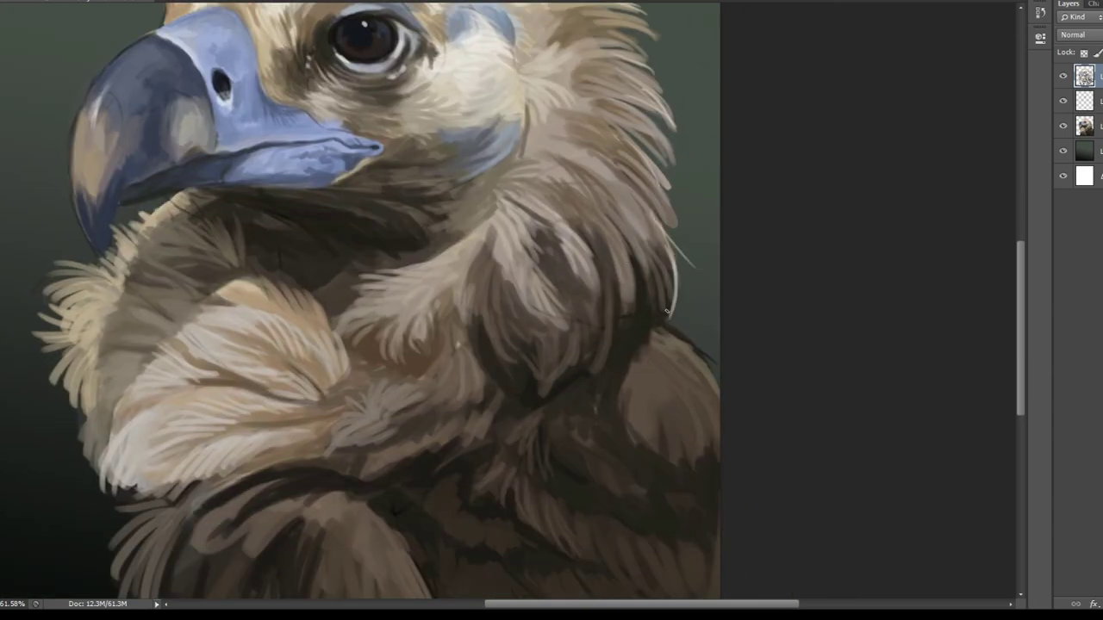
scroll(646, 301, "up", 2)
scroll(313, 308, "left", 2)
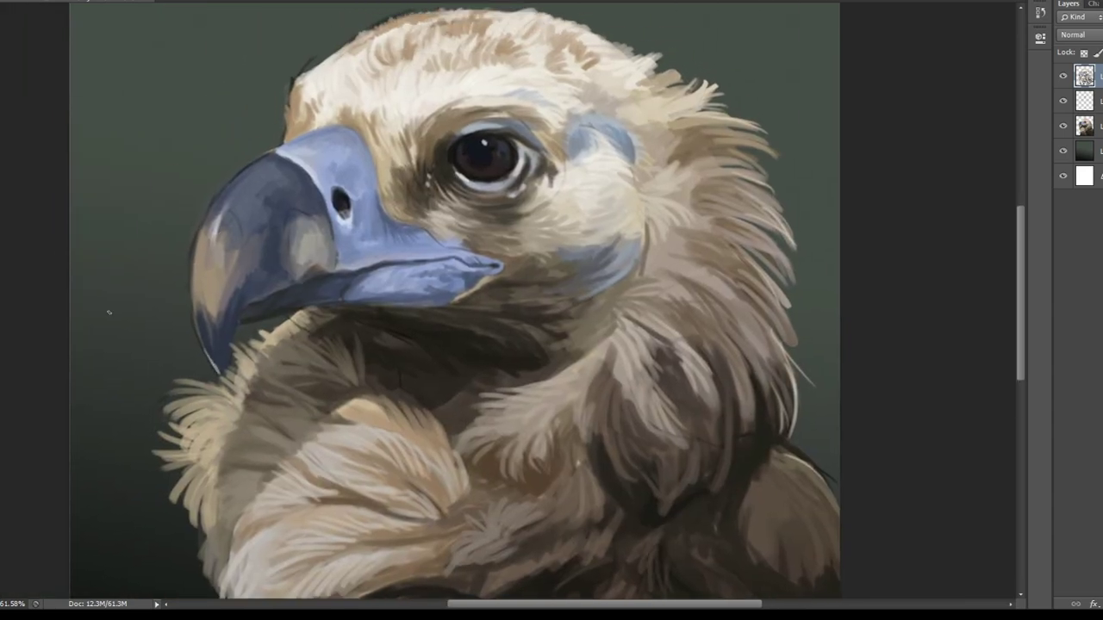
left_click_drag(464, 137, 536, 207)
left_click_drag(487, 268, 441, 188)
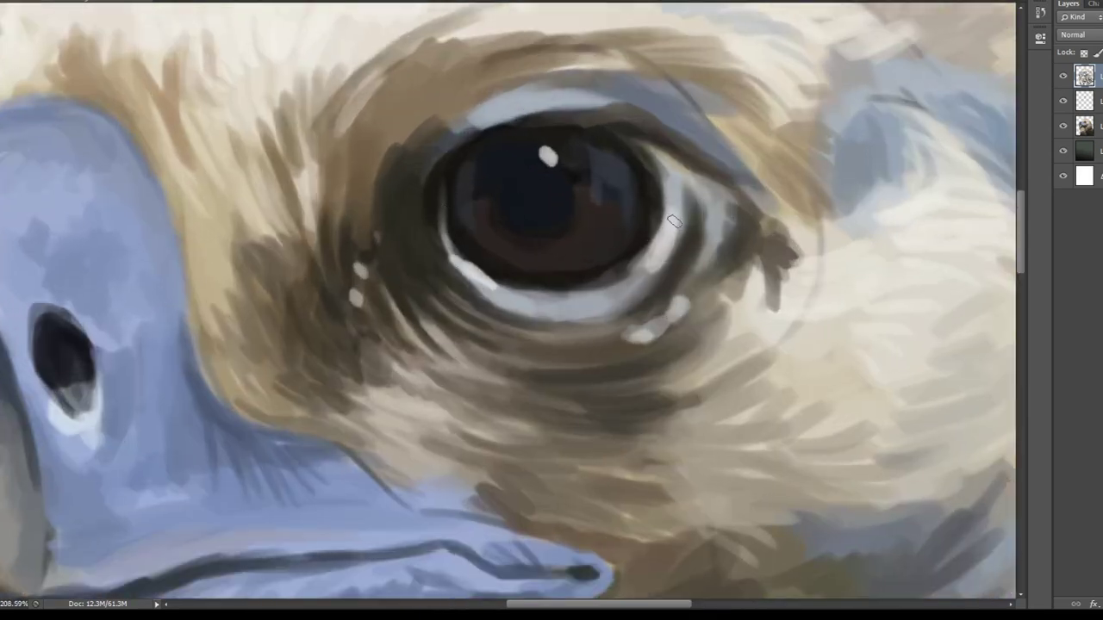
Darken the pupil to deep navy and warm the lower iris brown.
left_click_drag(507, 177, 519, 210)
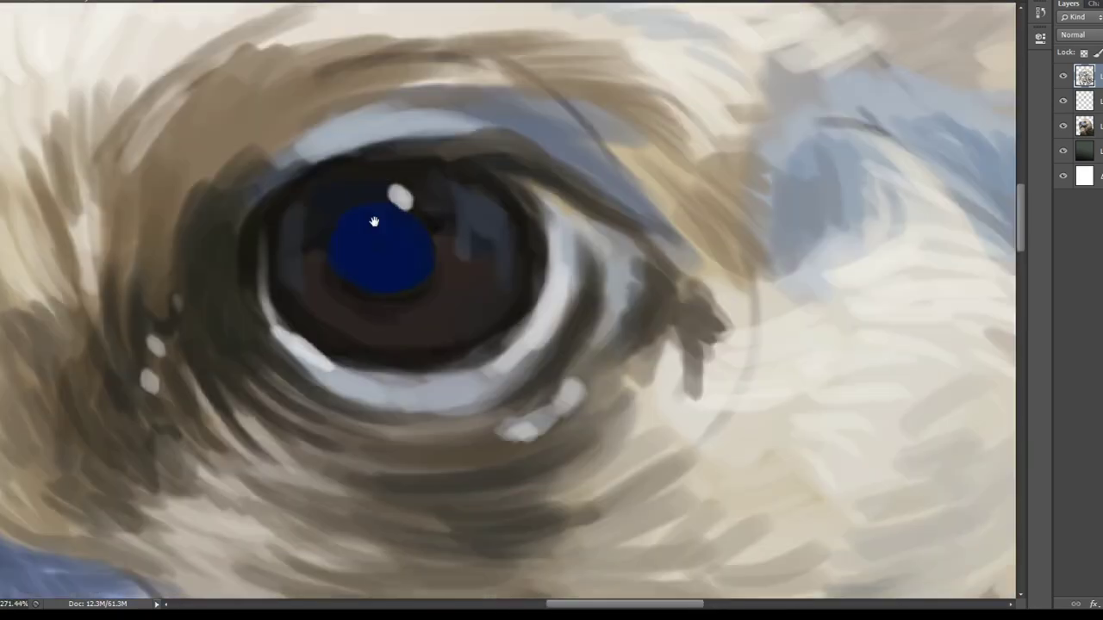
left_click_drag(374, 223, 381, 210)
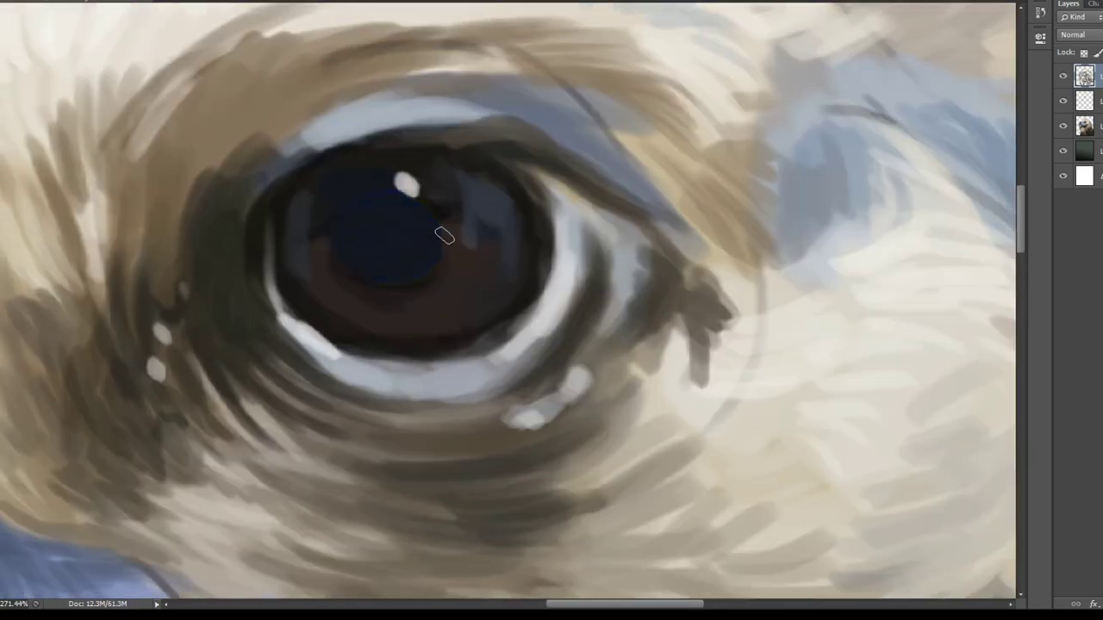
mouse_move(399, 200)
left_mouse_down()
mouse_move(443, 276)
mouse_move(485, 250)
mouse_move(368, 305)
mouse_move(403, 300)
left_mouse_up()
scroll(403, 299, "down", 3)
scroll(431, 250, "down", 3)
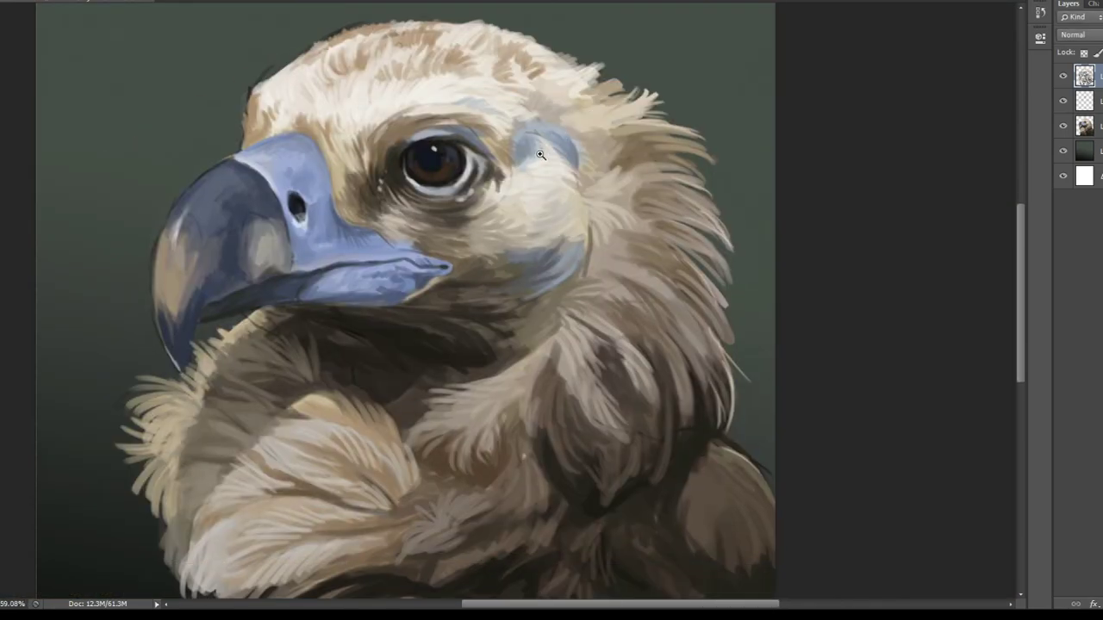
scroll(465, 198, "down", 2)
scroll(275, 324, "up", 5)
scroll(215, 259, "up", 1)
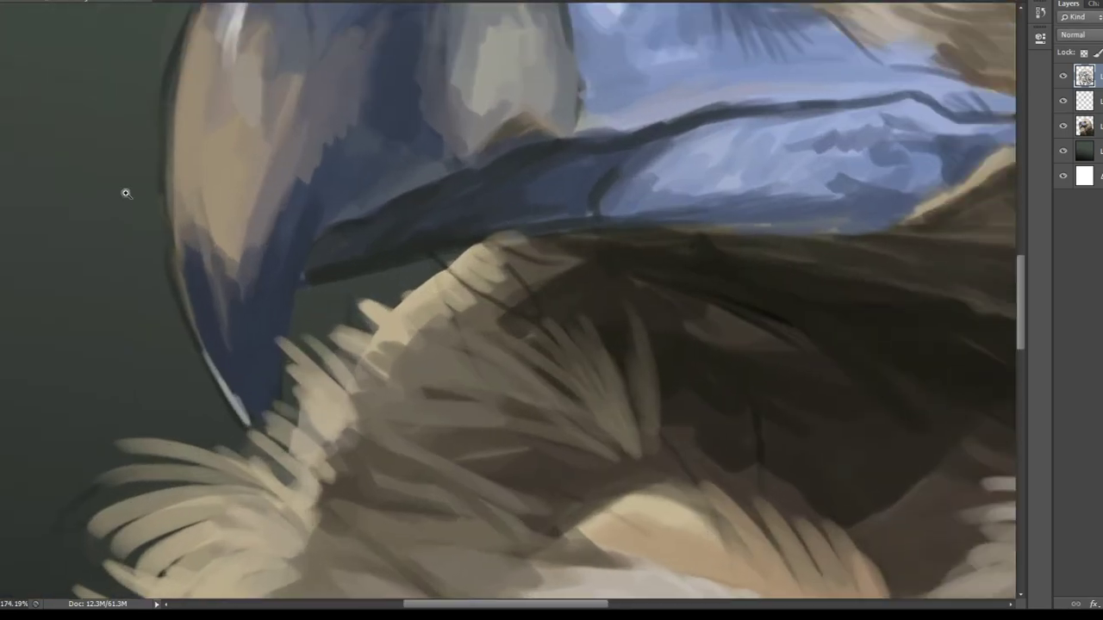
Add a light blue-grey rim and a dark blue lower band to the beak.
left_click_drag(307, 278, 440, 250)
left_click_drag(312, 237, 289, 297)
left_click_drag(349, 222, 278, 387)
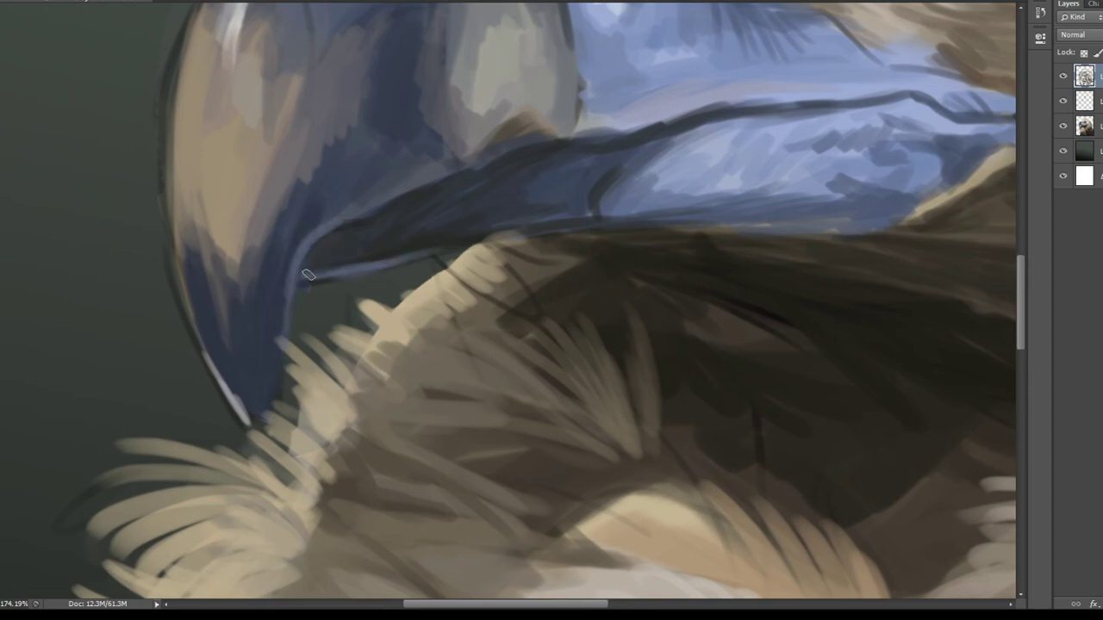
left_click_drag(302, 278, 402, 252)
mouse_move(589, 204)
left_mouse_down()
mouse_move(547, 215)
mouse_move(548, 203)
left_mouse_up()
left_click_drag(652, 147, 551, 164)
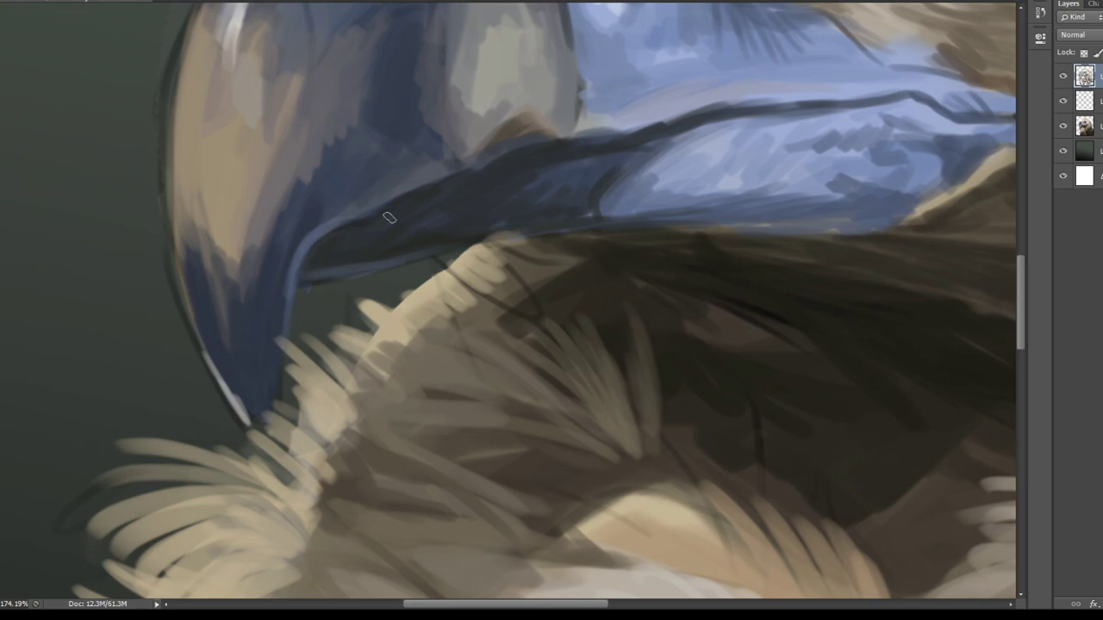
Smooth the head's top edge with light strokes on the top painting layer.
key("ctrl+0")
key("alt+bracketleft")
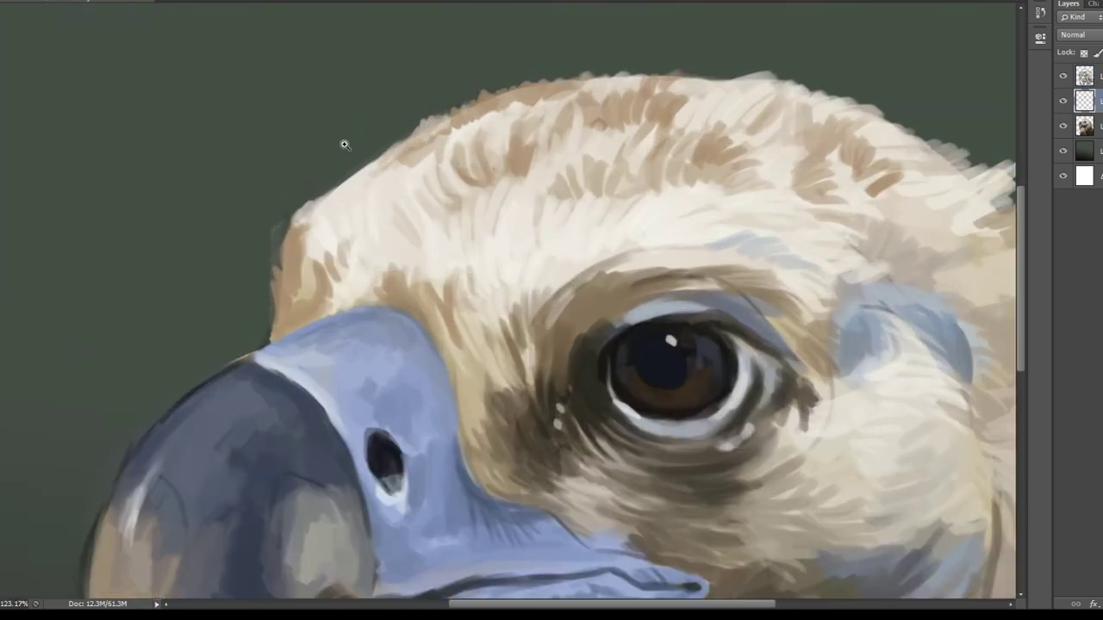
left_click_drag(288, 200, 345, 143)
key("alt+bracketright")
mouse_move(275, 361)
left_mouse_down()
mouse_move(274, 306)
mouse_move(379, 183)
mouse_move(484, 107)
mouse_move(576, 86)
mouse_move(432, 82)
left_mouse_up()
mouse_move(530, 74)
left_mouse_down()
mouse_move(603, 62)
mouse_move(782, 83)
mouse_move(455, 23)
mouse_move(756, 166)
mouse_move(767, 207)
left_mouse_up()
key("ctrl+0")
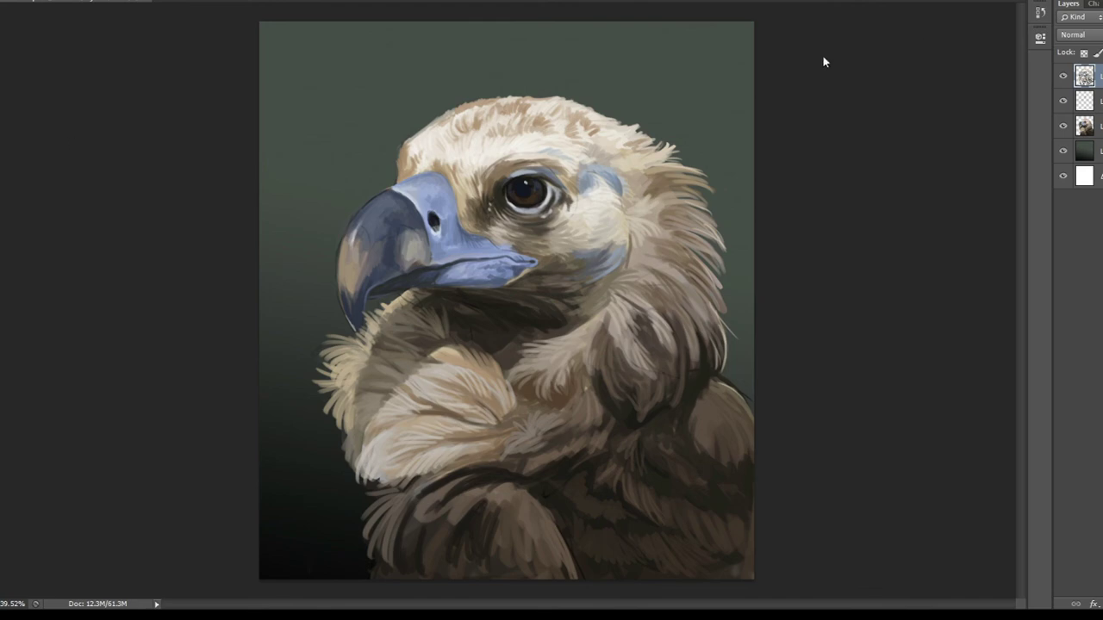
Write the artist's initials in the painting's bottom-left corner.
scroll(380, 517, "up", 5)
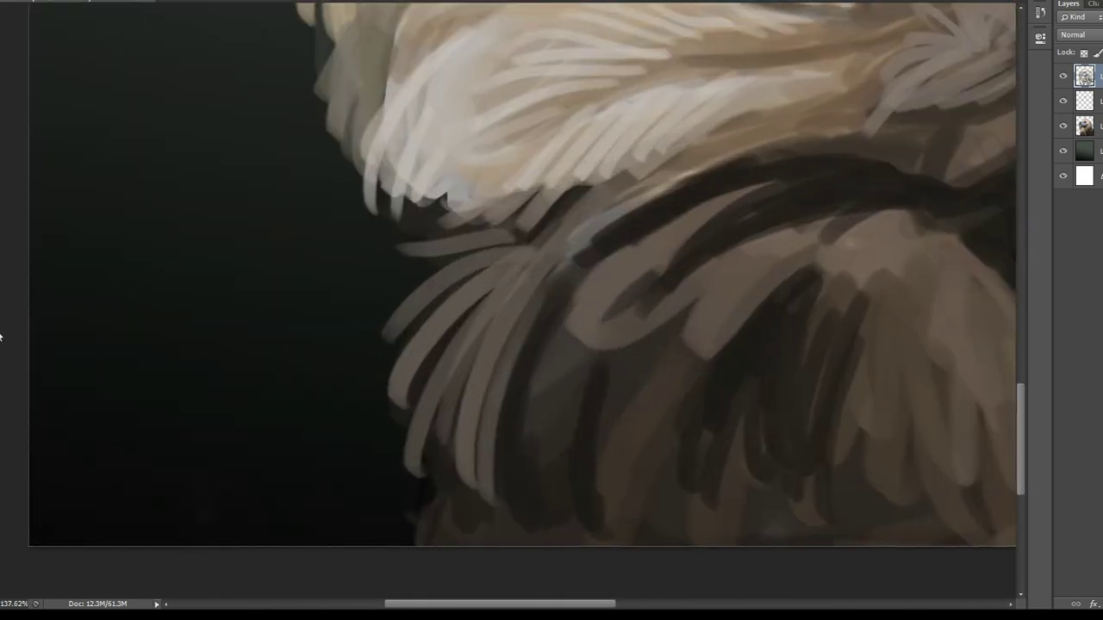
left_click_drag(39, 500, 99, 517)
scroll(402, 282, "down", 5)
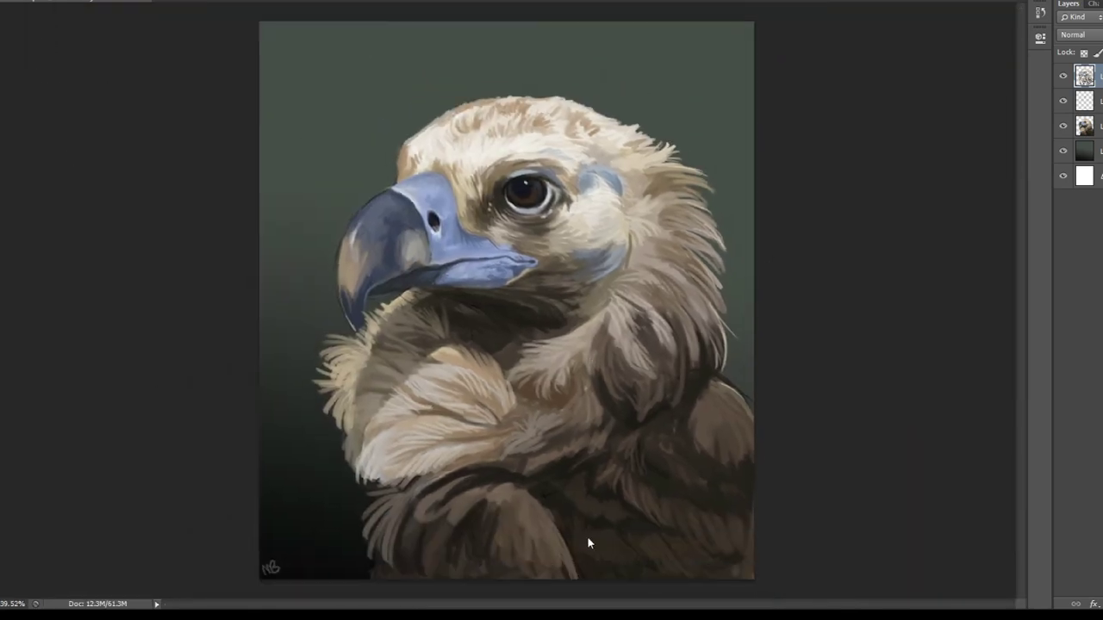
Save the signed vulture painting with Ctrl+S.
key("ctrl+s")
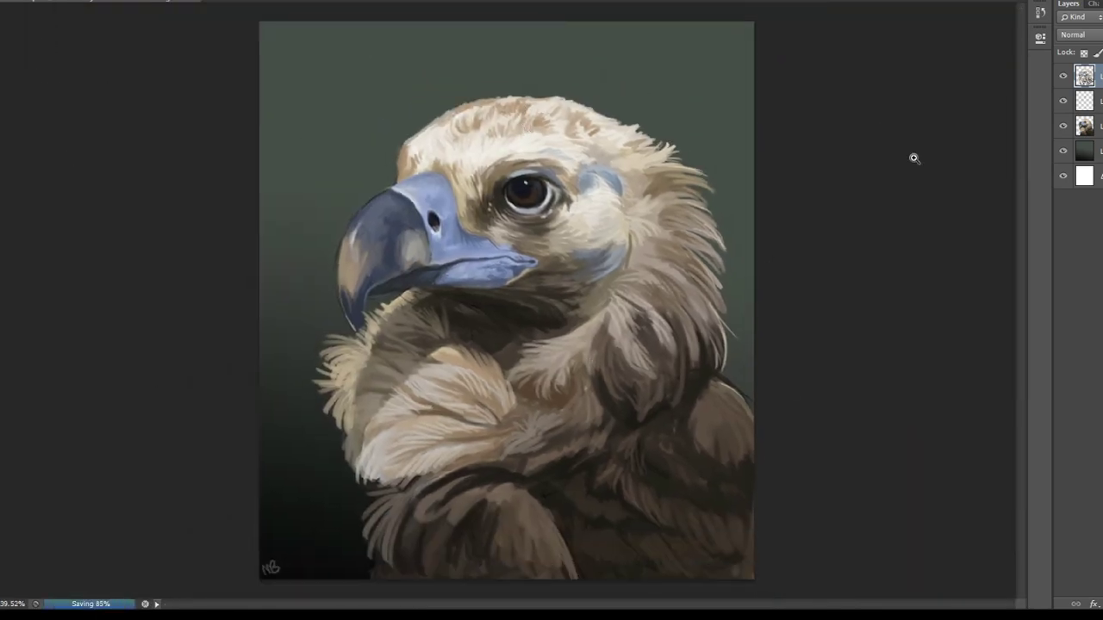